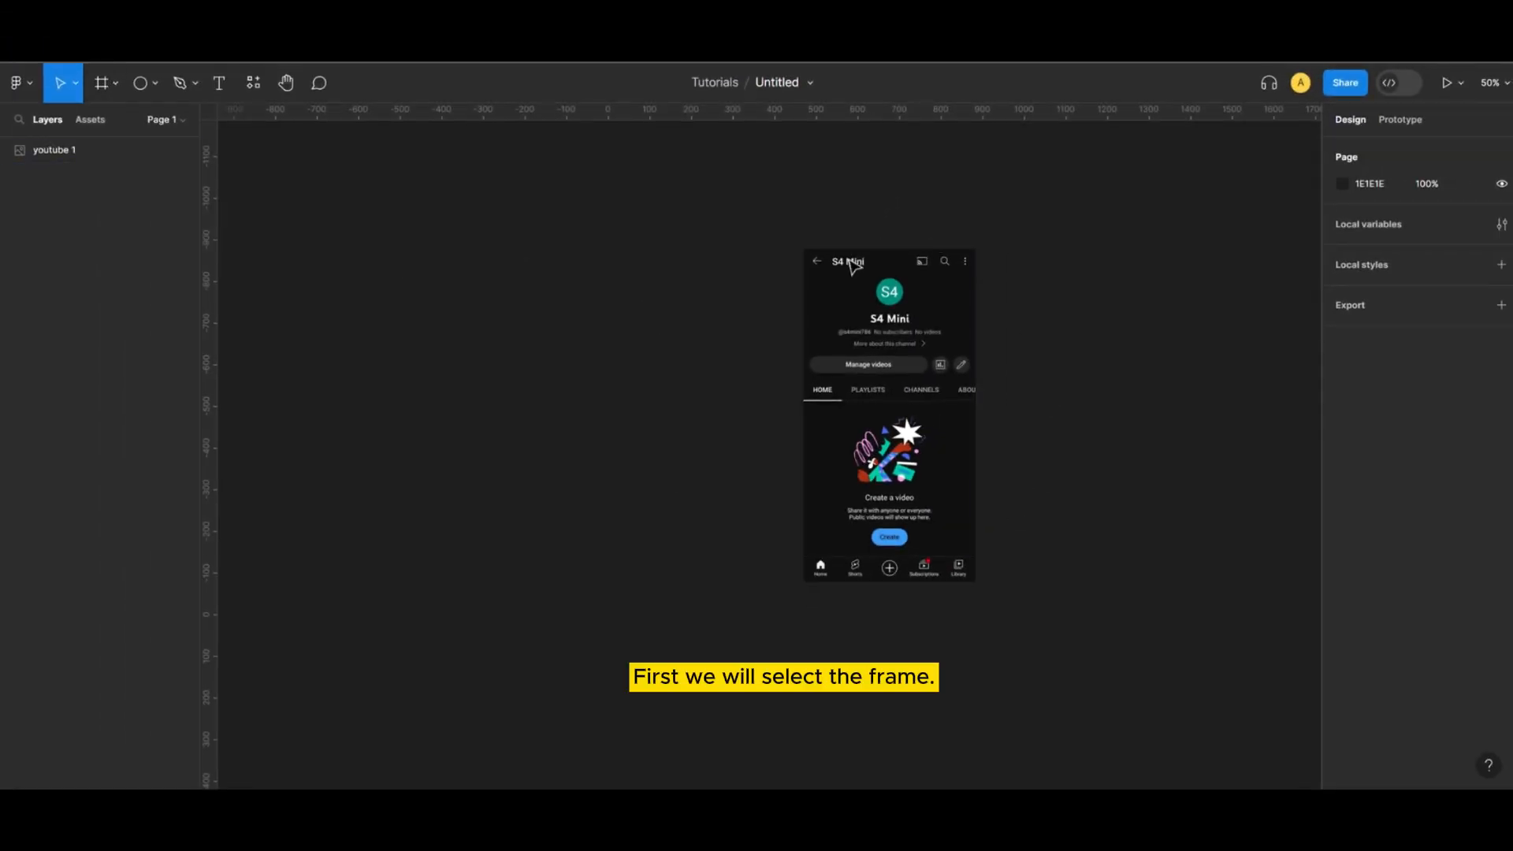
# Draw a frame about 332 × 800 beside the YouTube screenshot and set its width to 413.
pyautogui.press('f')
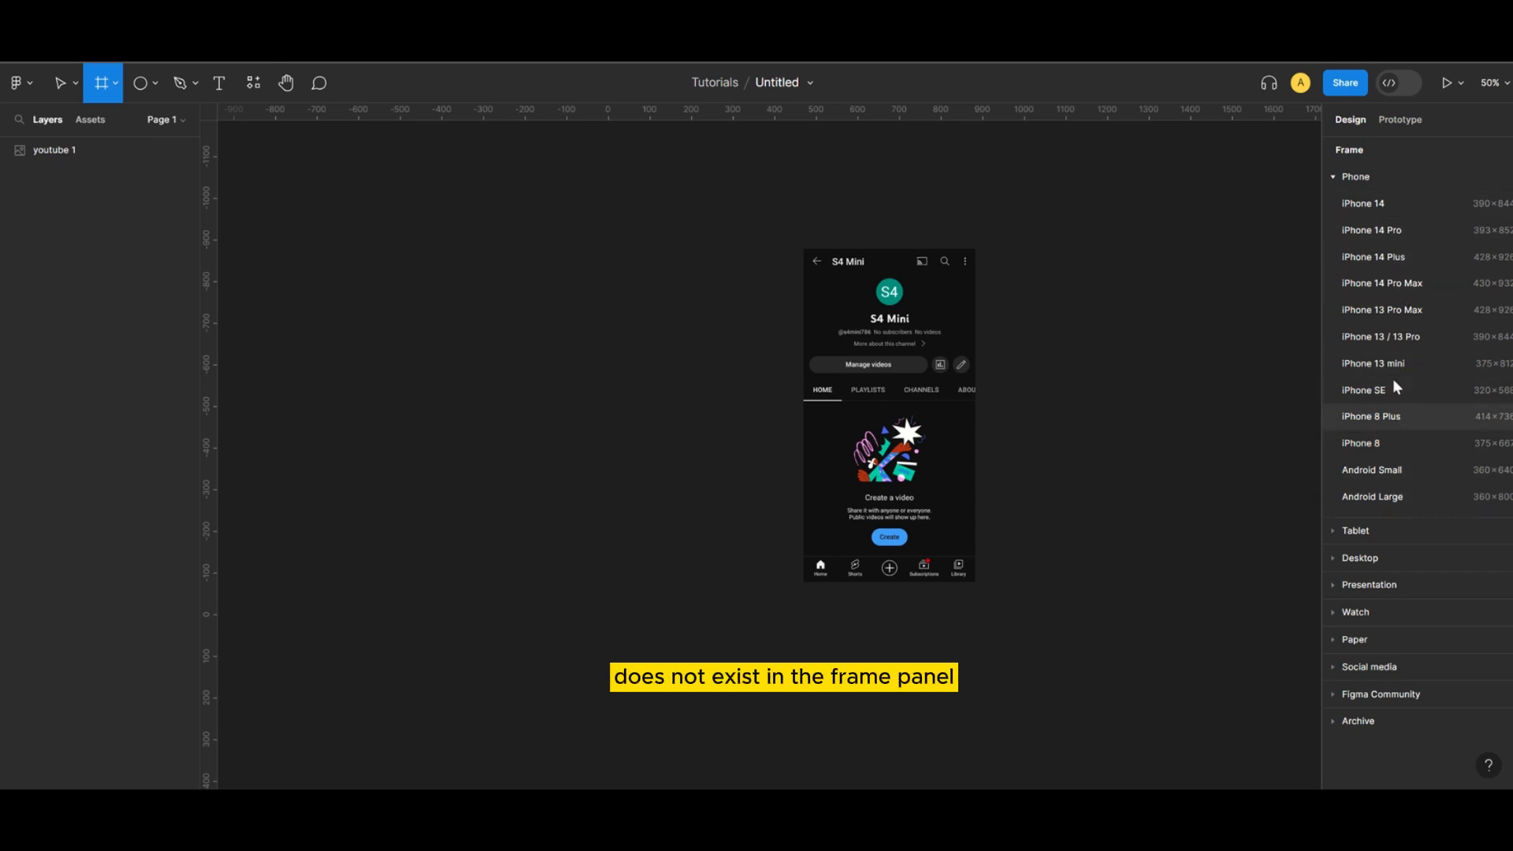
pyautogui.moveTo(637, 249); pyautogui.dragTo(773, 582)
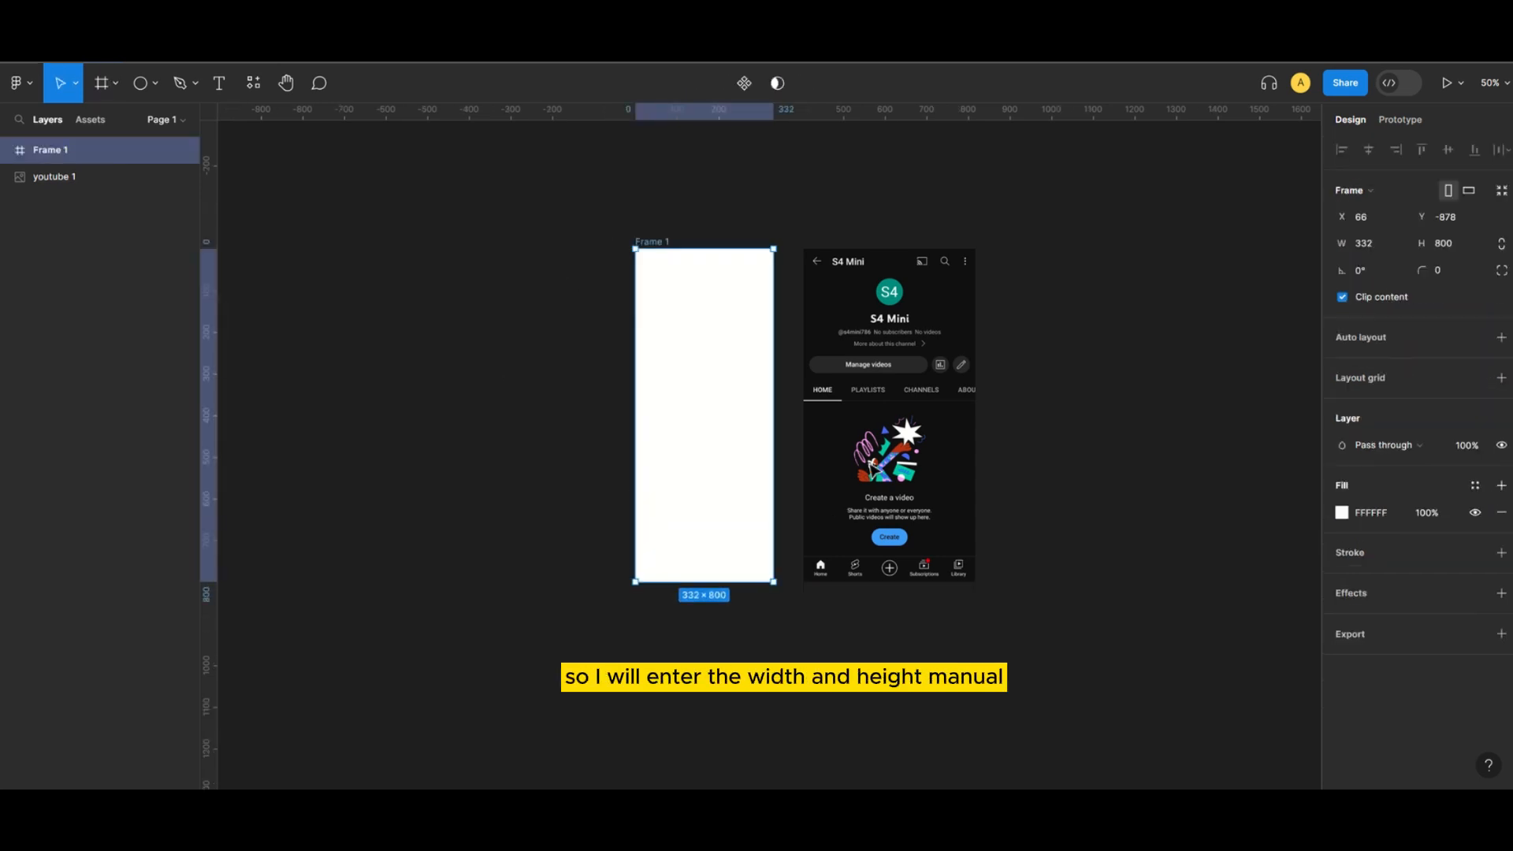
pyautogui.click(966, 312)
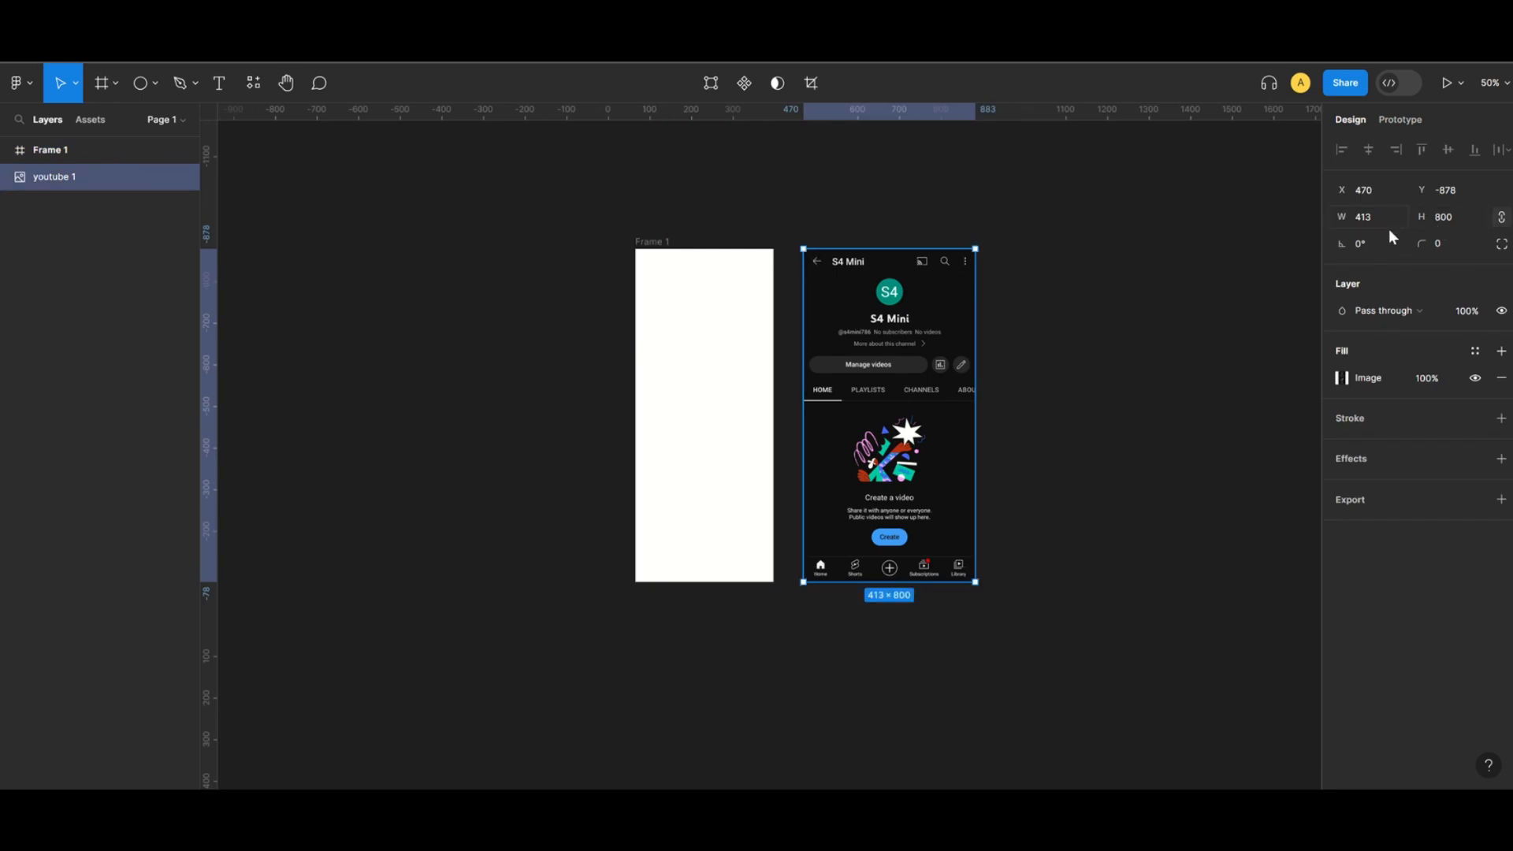
pyautogui.click(709, 311)
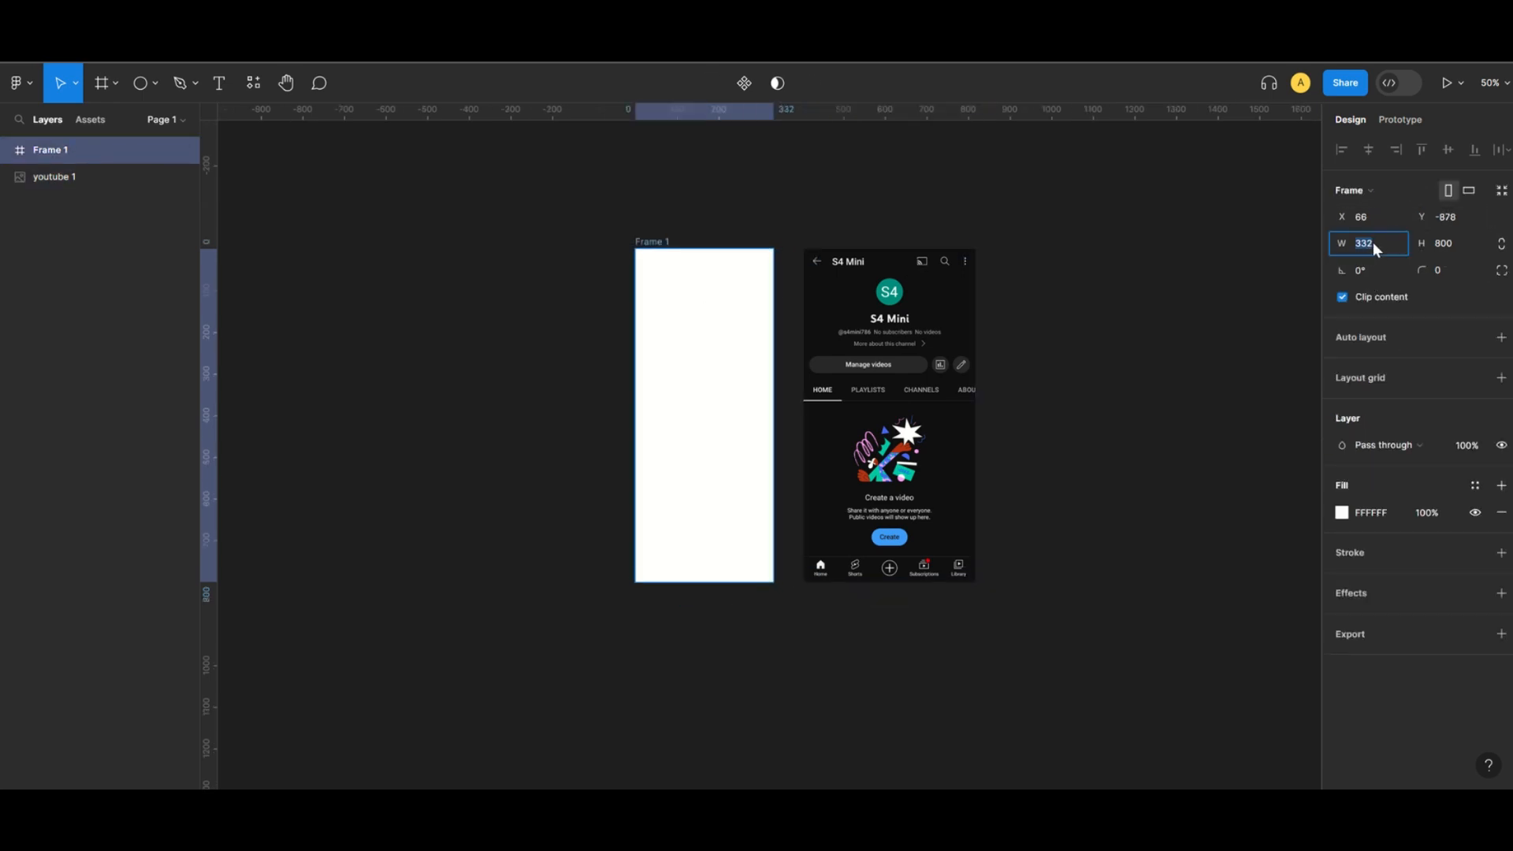
pyautogui.click(1372, 243)
pyautogui.write('413')
# Move the new frame away from the screenshot to about X 2.
pyautogui.click(1253, 344)
pyautogui.moveTo(760, 422); pyautogui.dragTo(733, 422)
pyautogui.click(425, 557)
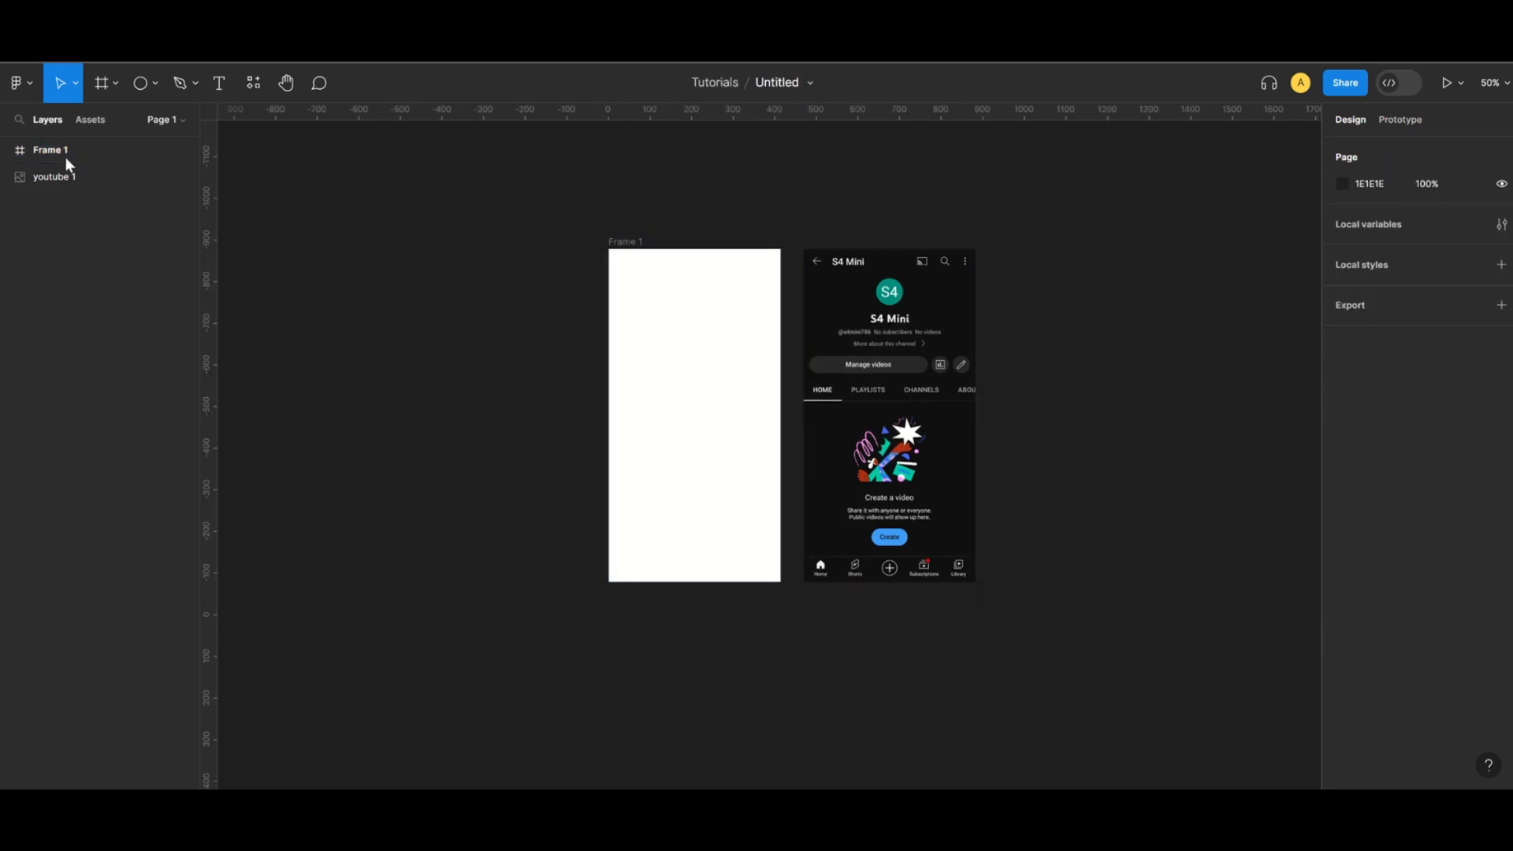
# Rename the frame as wireframe and place it below the youtube 1 image in the layer order.
pyautogui.click(635, 243)
pyautogui.write('wi')
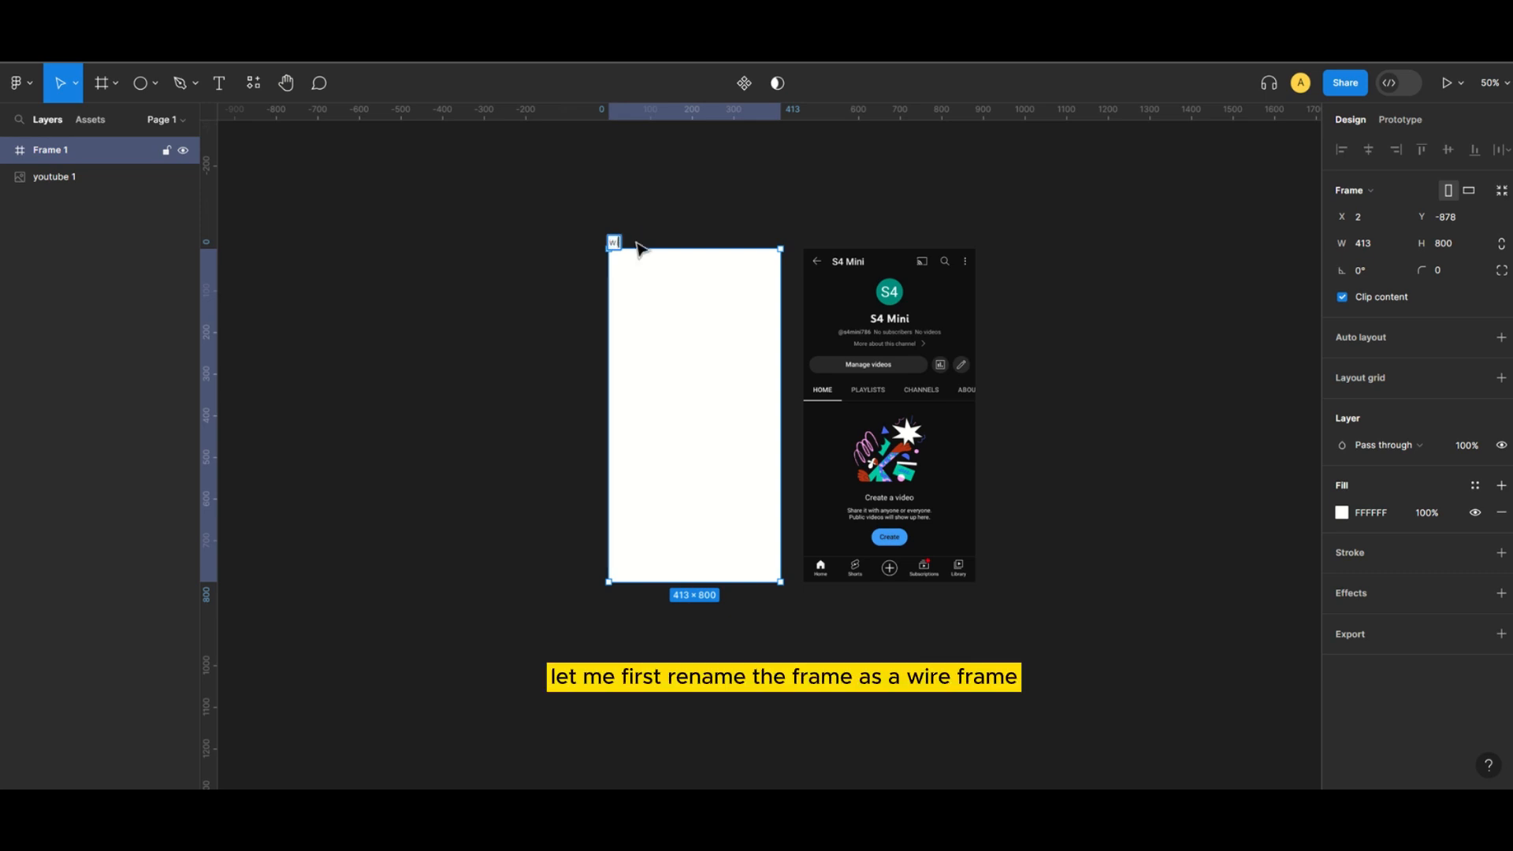
pyautogui.write('reframe')
pyautogui.click(257, 241)
pyautogui.moveTo(85, 152); pyautogui.dragTo(121, 173)
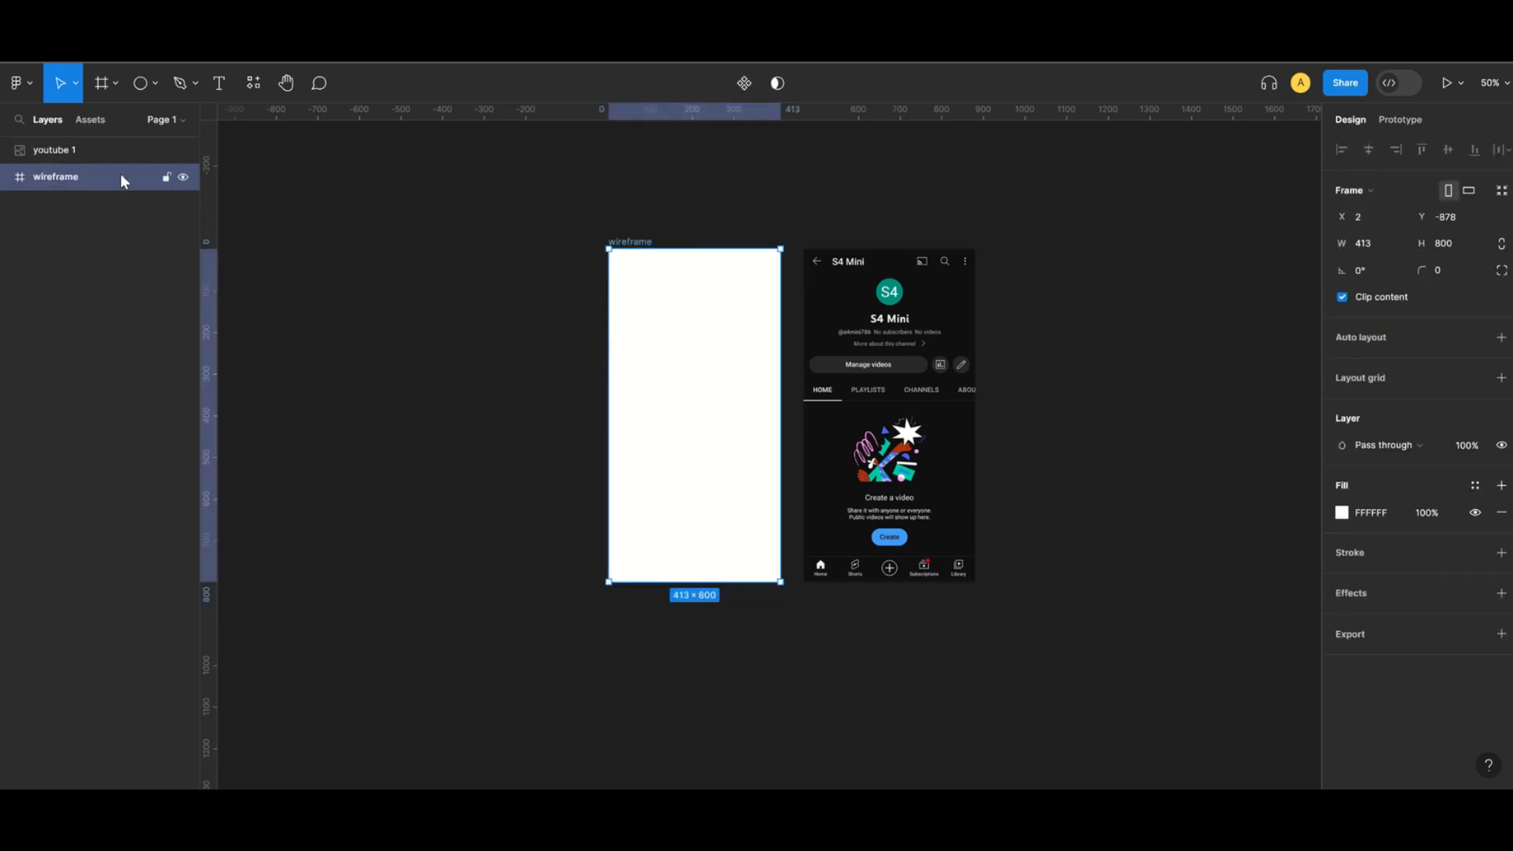
pyautogui.click(605, 460)
pyautogui.hotkey('ctrl', '+')
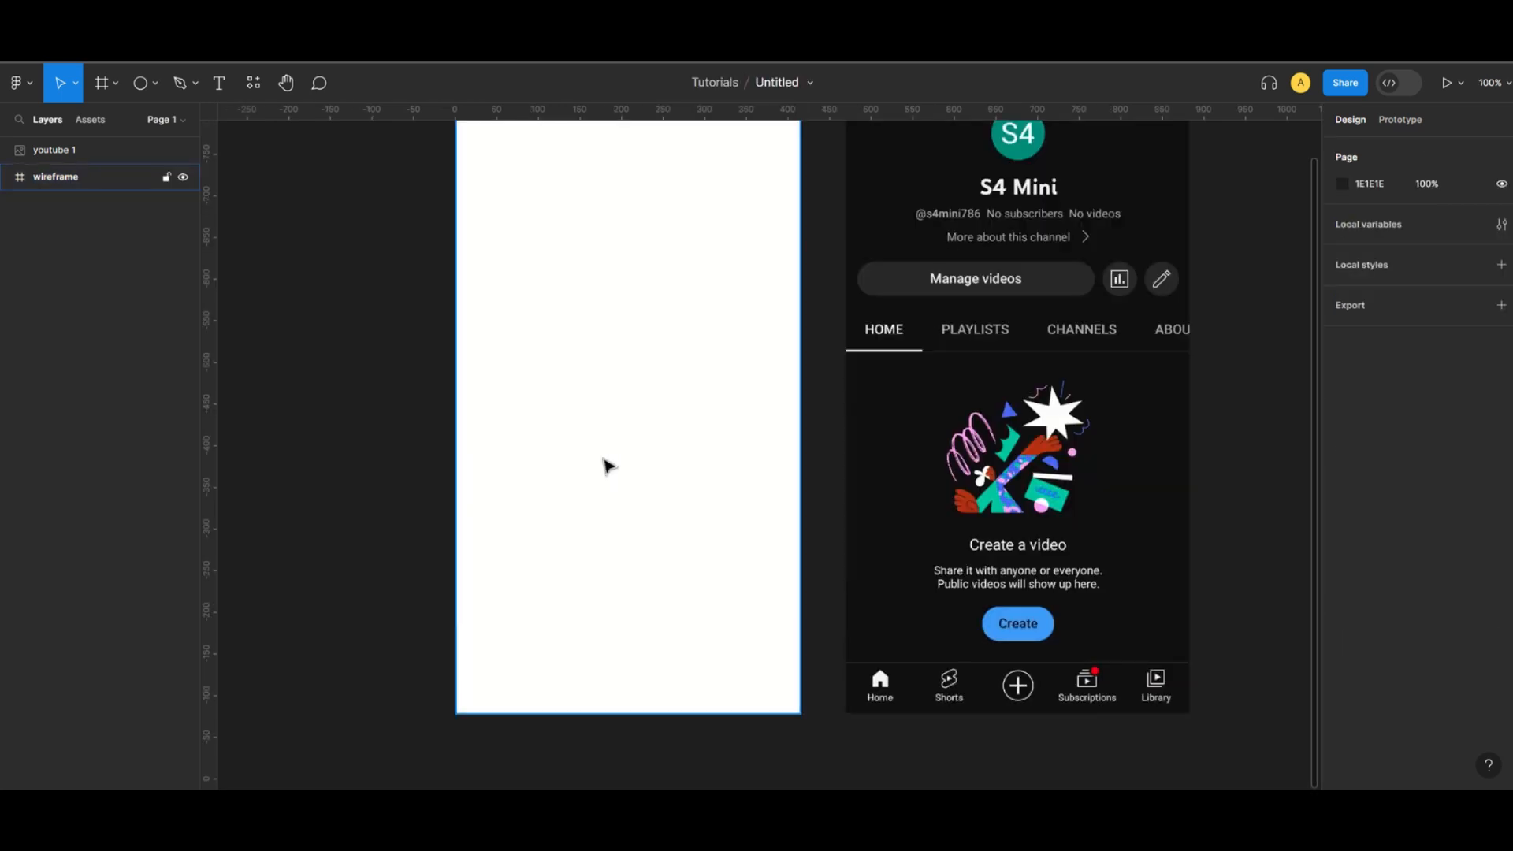
pyautogui.hotkey('ctrl', '-')
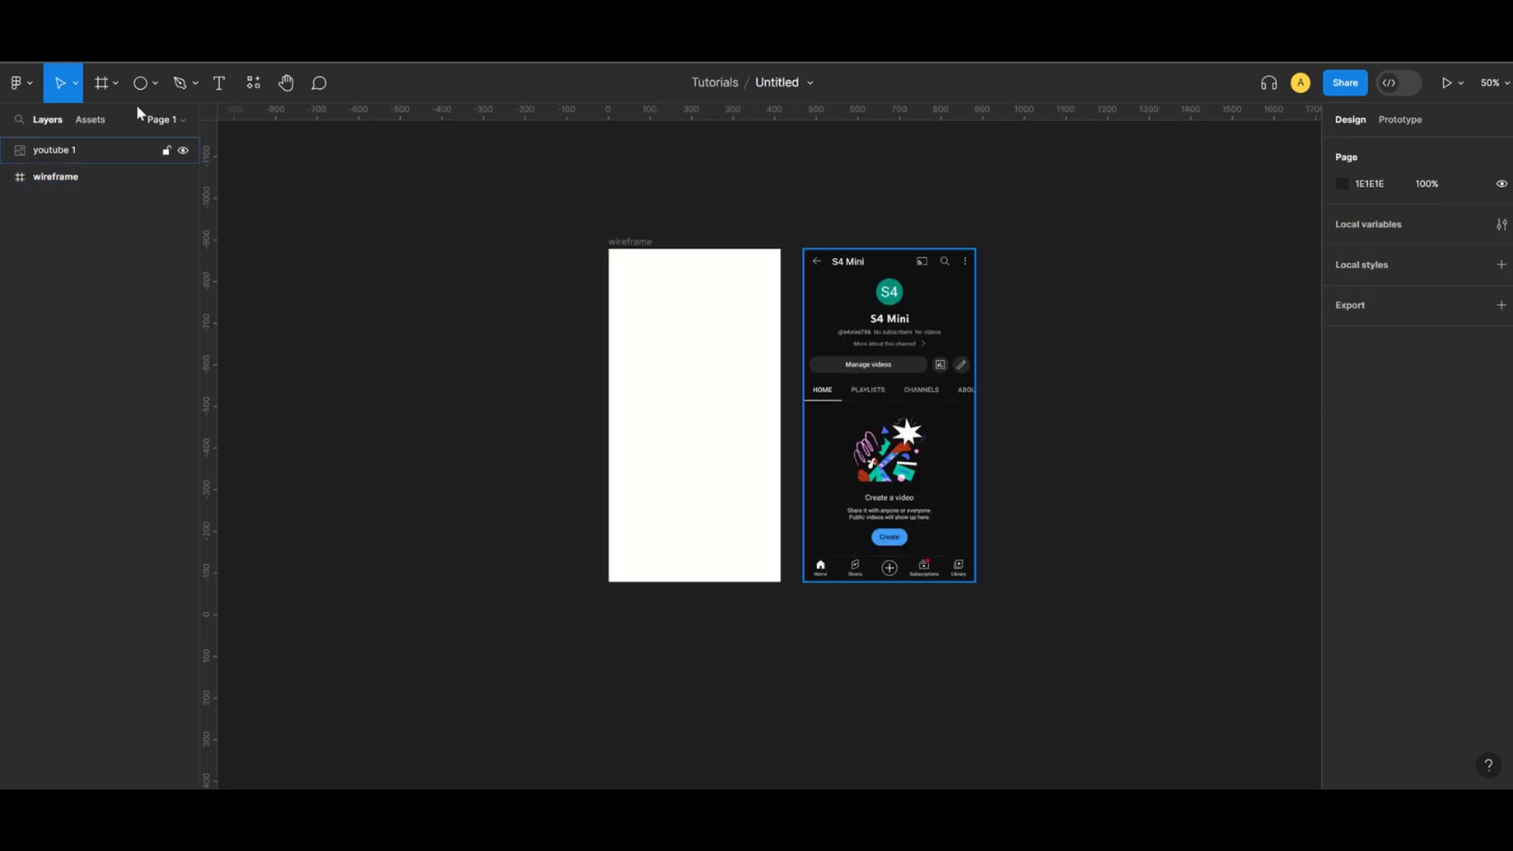
pyautogui.click(151, 83)
pyautogui.click(112, 124)
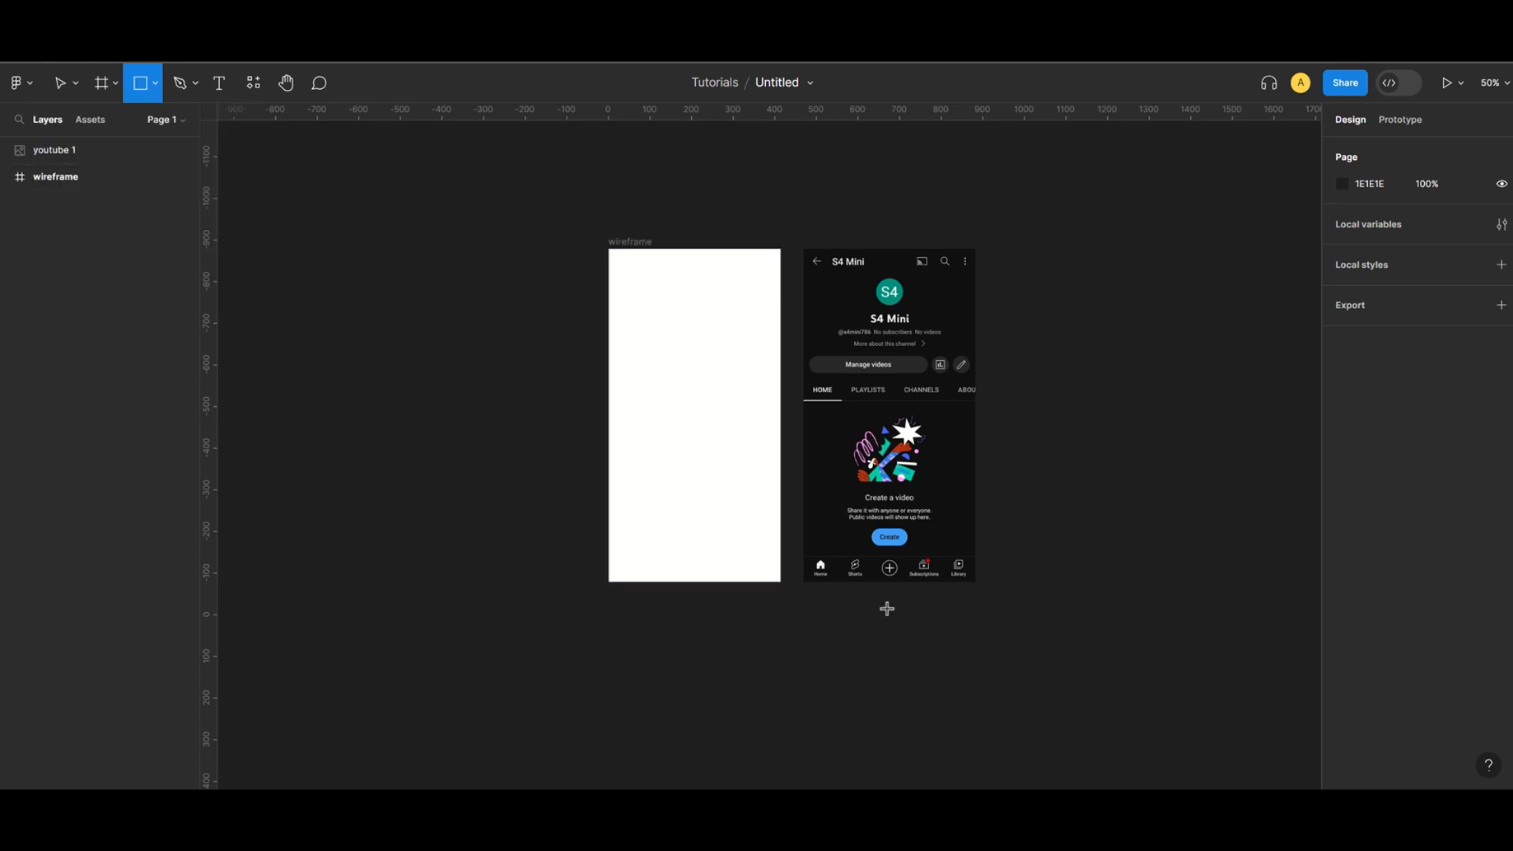
pyautogui.hotkey('ctrl', '+')
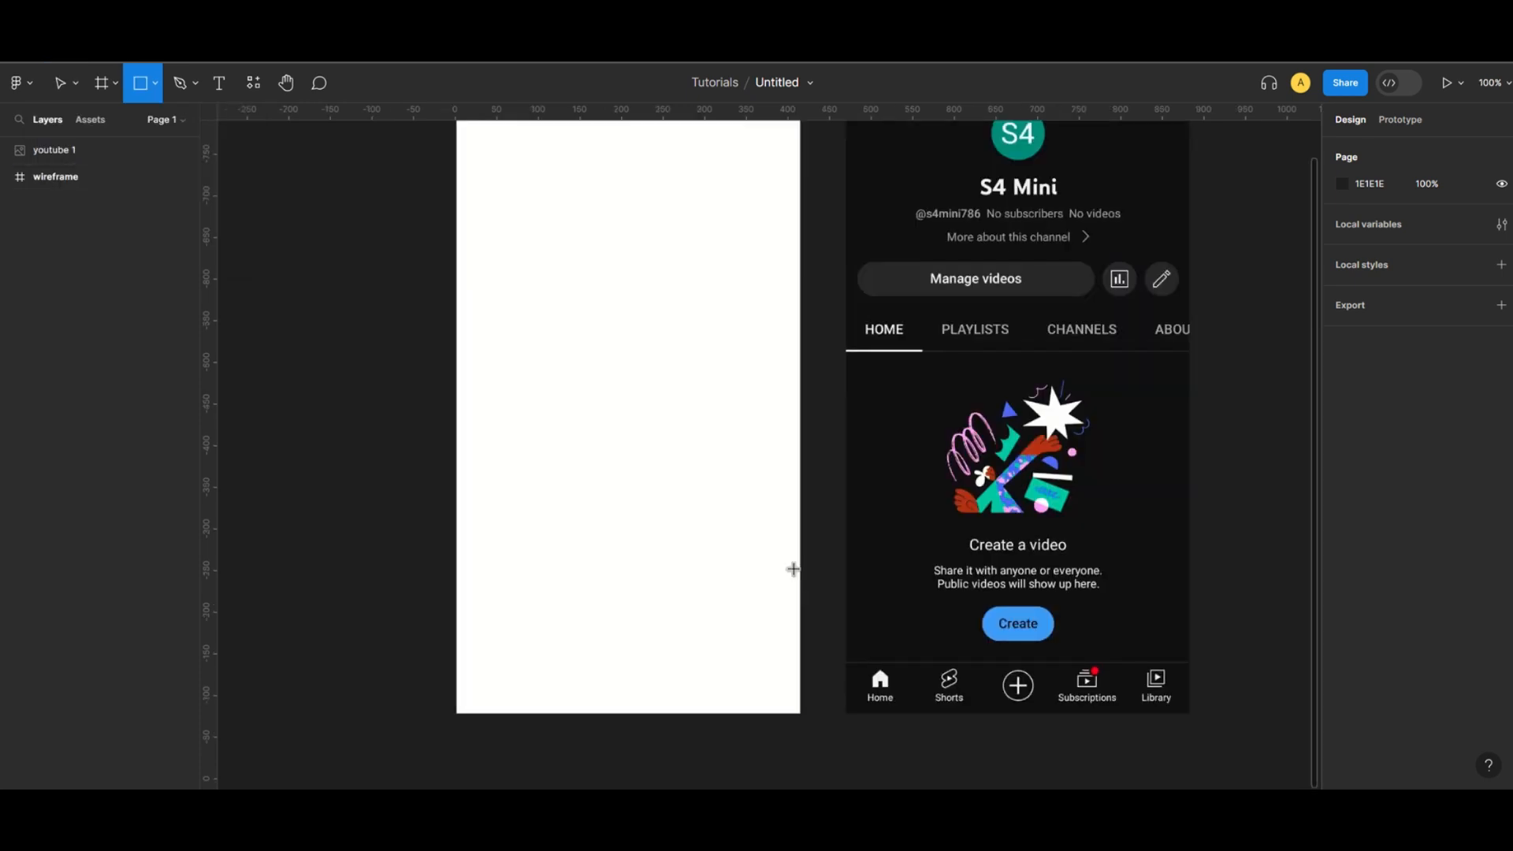
pyautogui.scroll(-1, 792, 569)
pyautogui.scroll(8, 552, 546)
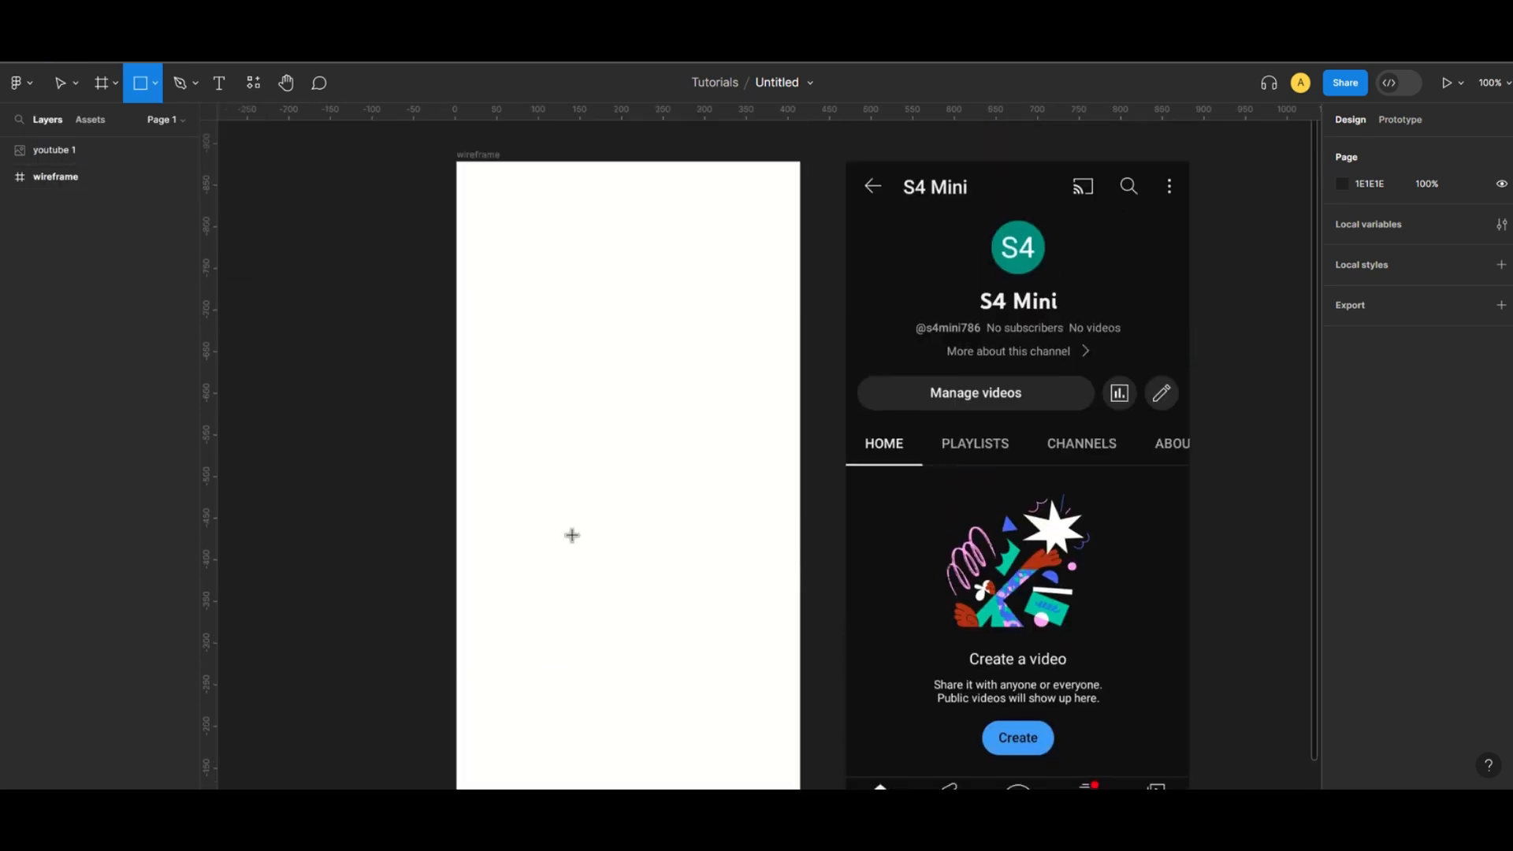
pyautogui.scroll(-3, 595, 535)
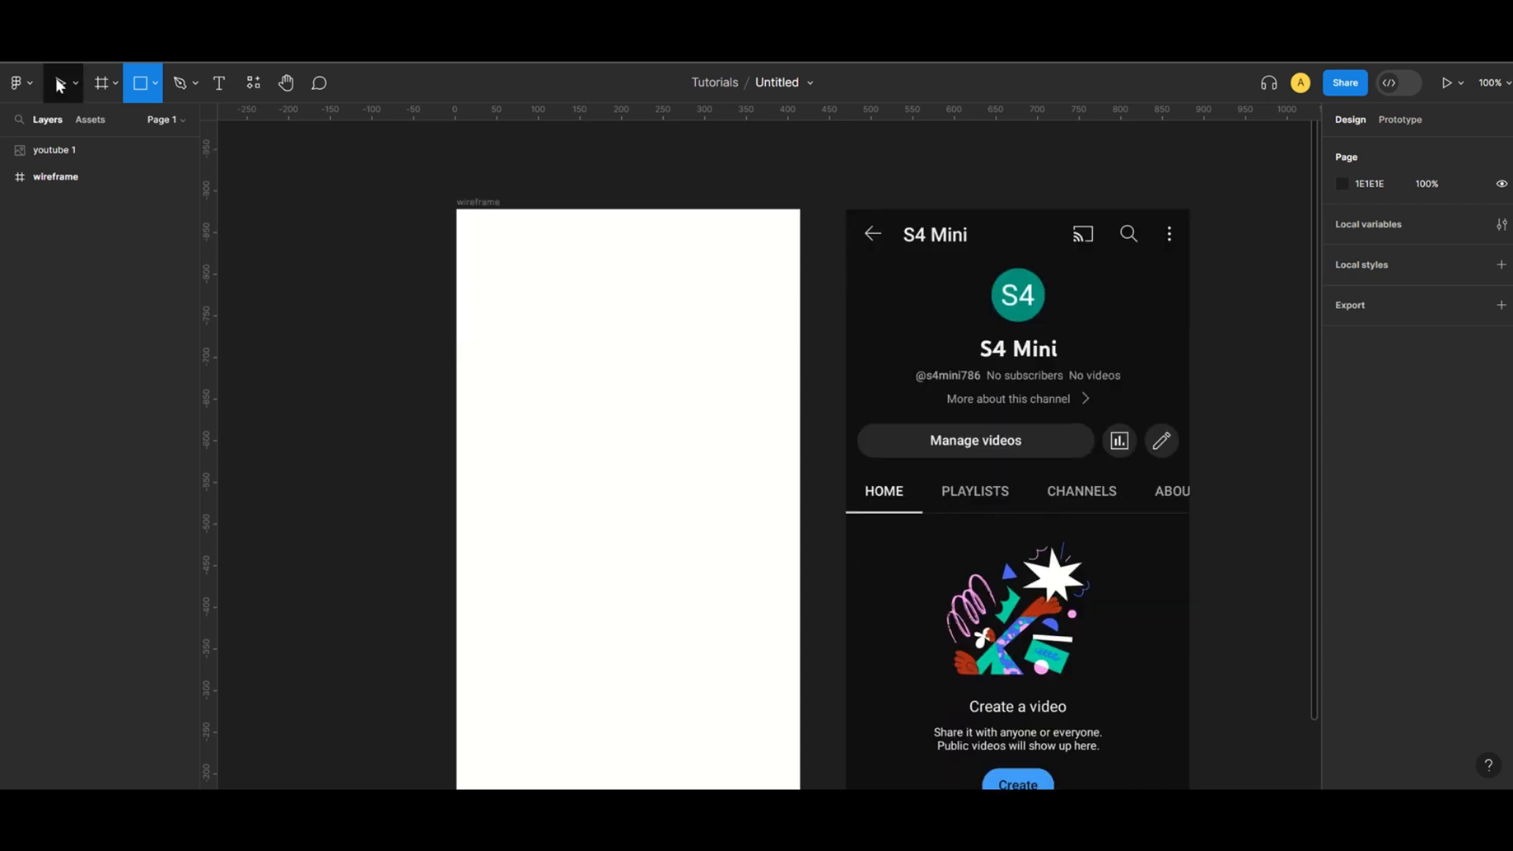
# Move the wireframe frame closer to the screenshot, to about X 16.
pyautogui.click(65, 97)
pyautogui.click(476, 214)
pyautogui.moveTo(480, 206); pyautogui.dragTo(493, 205)
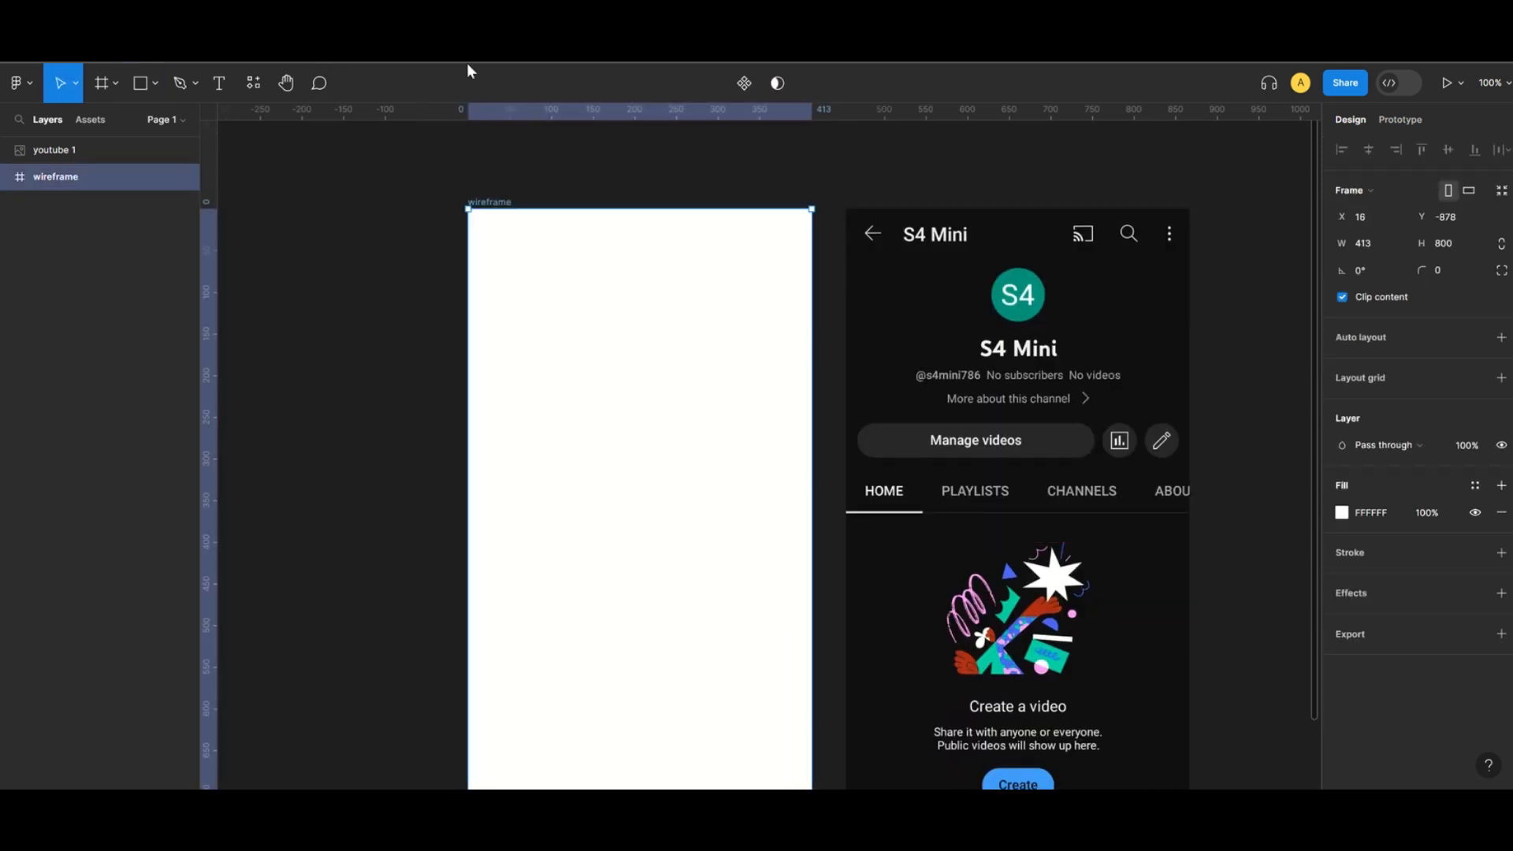
# Place horizontal guides level with the screenshot's tab underline and with the upper edge of its navigation bar.
pyautogui.moveTo(497, 110); pyautogui.dragTo(456, 516)
pyautogui.scroll(-3, 635, 325)
pyautogui.scroll(3, 662, 311)
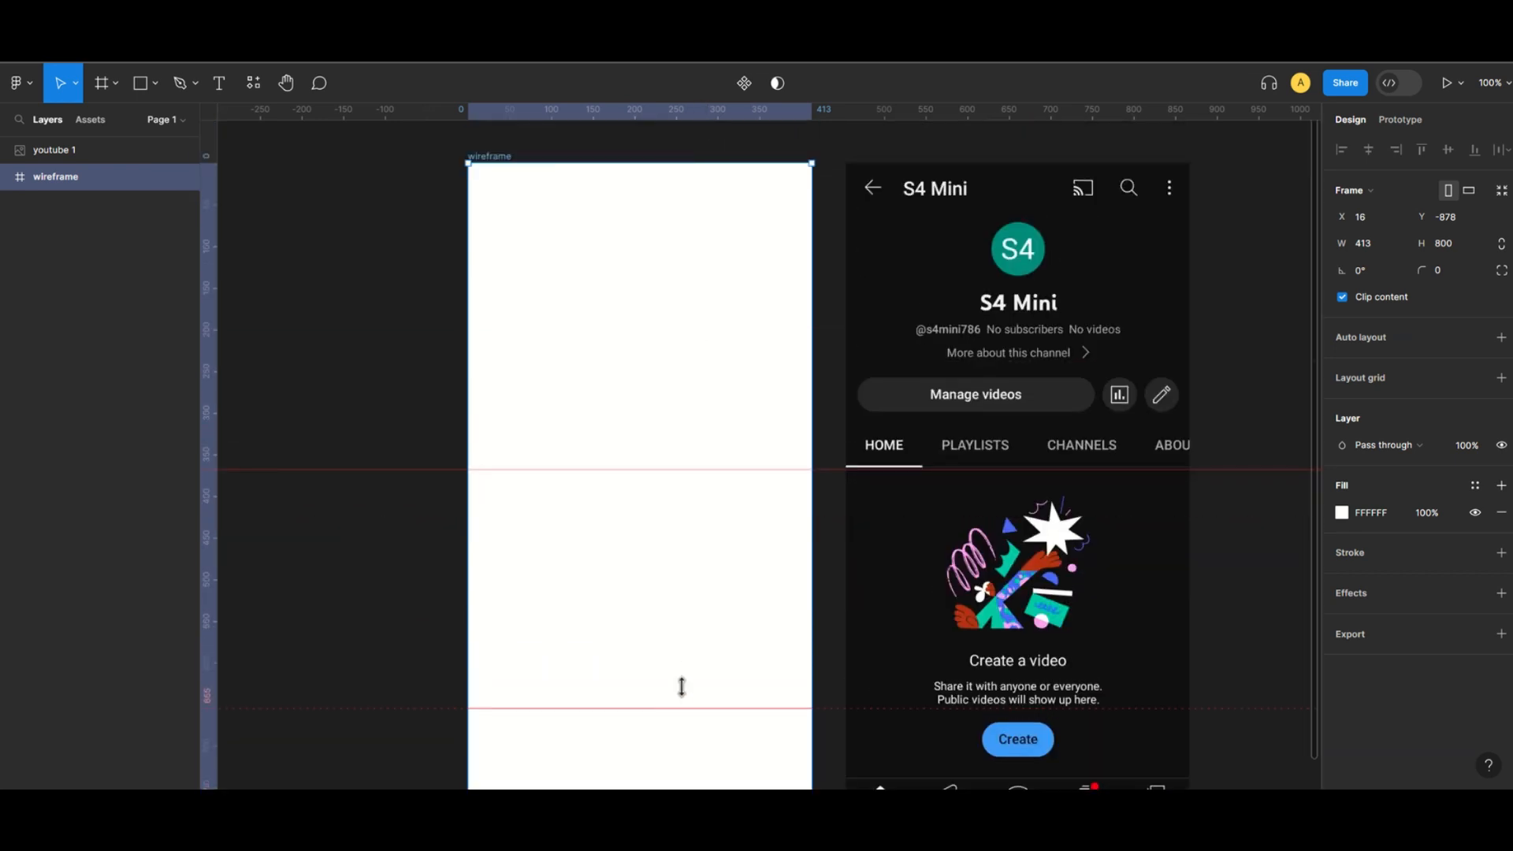
pyautogui.scroll(-3, 681, 686)
pyautogui.moveTo(722, 570); pyautogui.dragTo(723, 635)
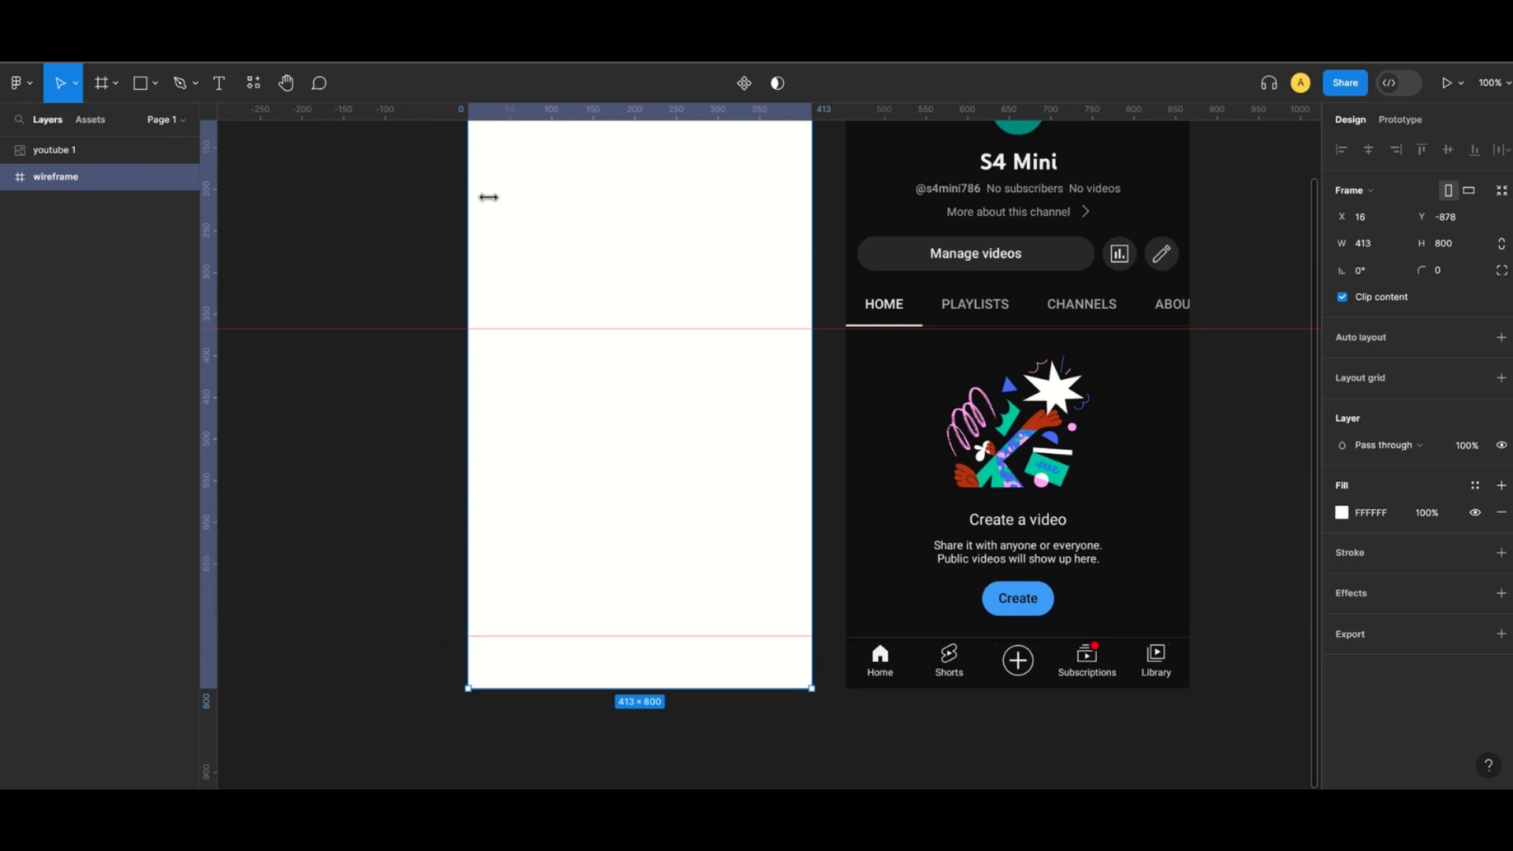
# Draw a rectangle about 413 × 63 across the frame's lower end for the navigation bar and move the guide off it.
pyautogui.click(141, 83)
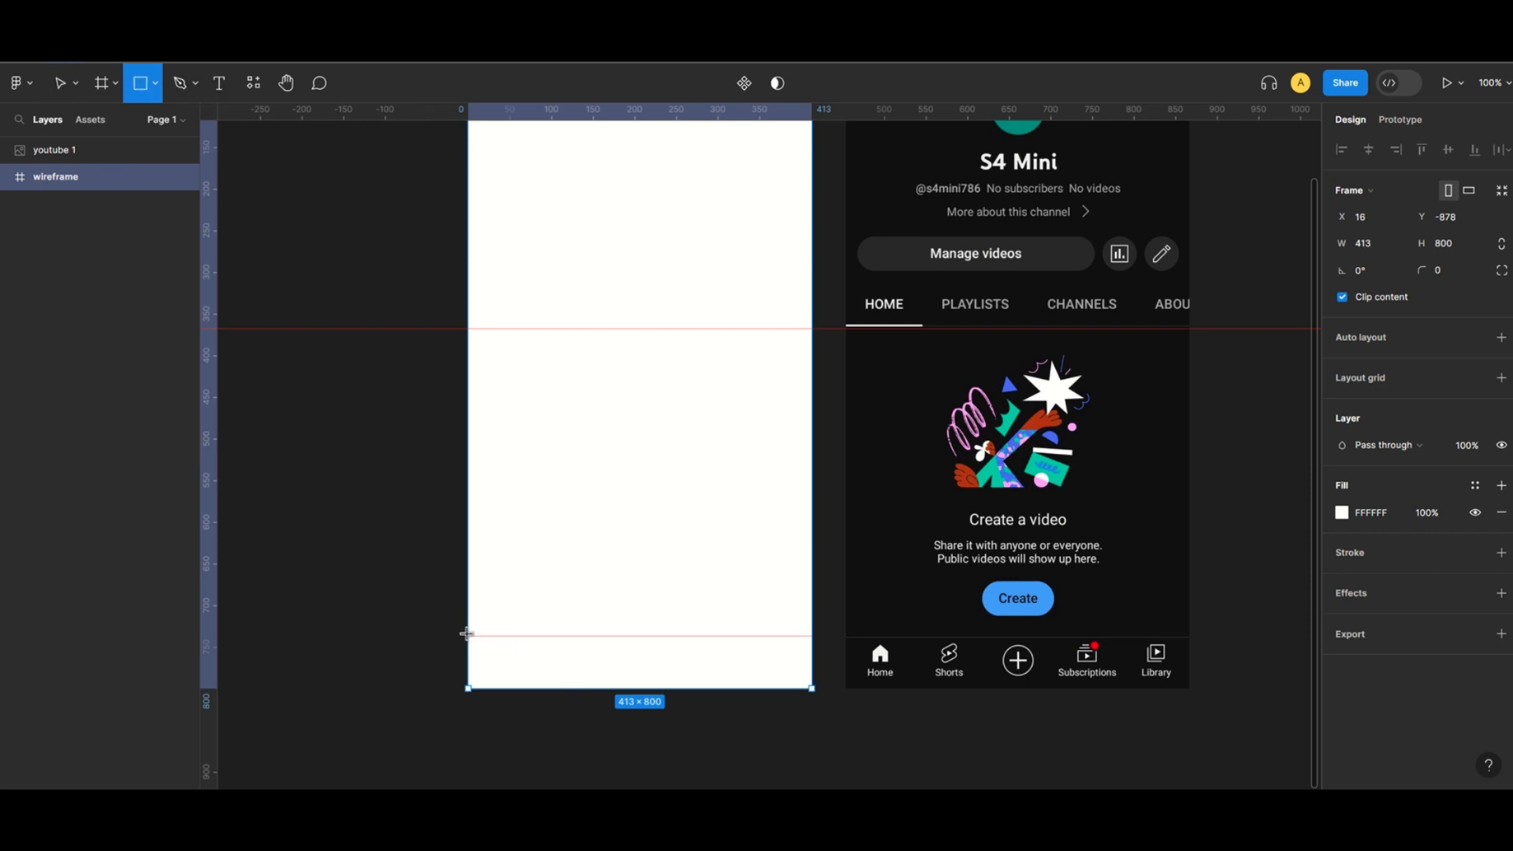
pyautogui.moveTo(466, 633)
pyautogui.mouseDown()
pyautogui.moveTo(564, 688)
pyautogui.moveTo(814, 693)
pyautogui.mouseUp()
pyautogui.moveTo(697, 633); pyautogui.dragTo(675, 565)
pyautogui.click(755, 668)
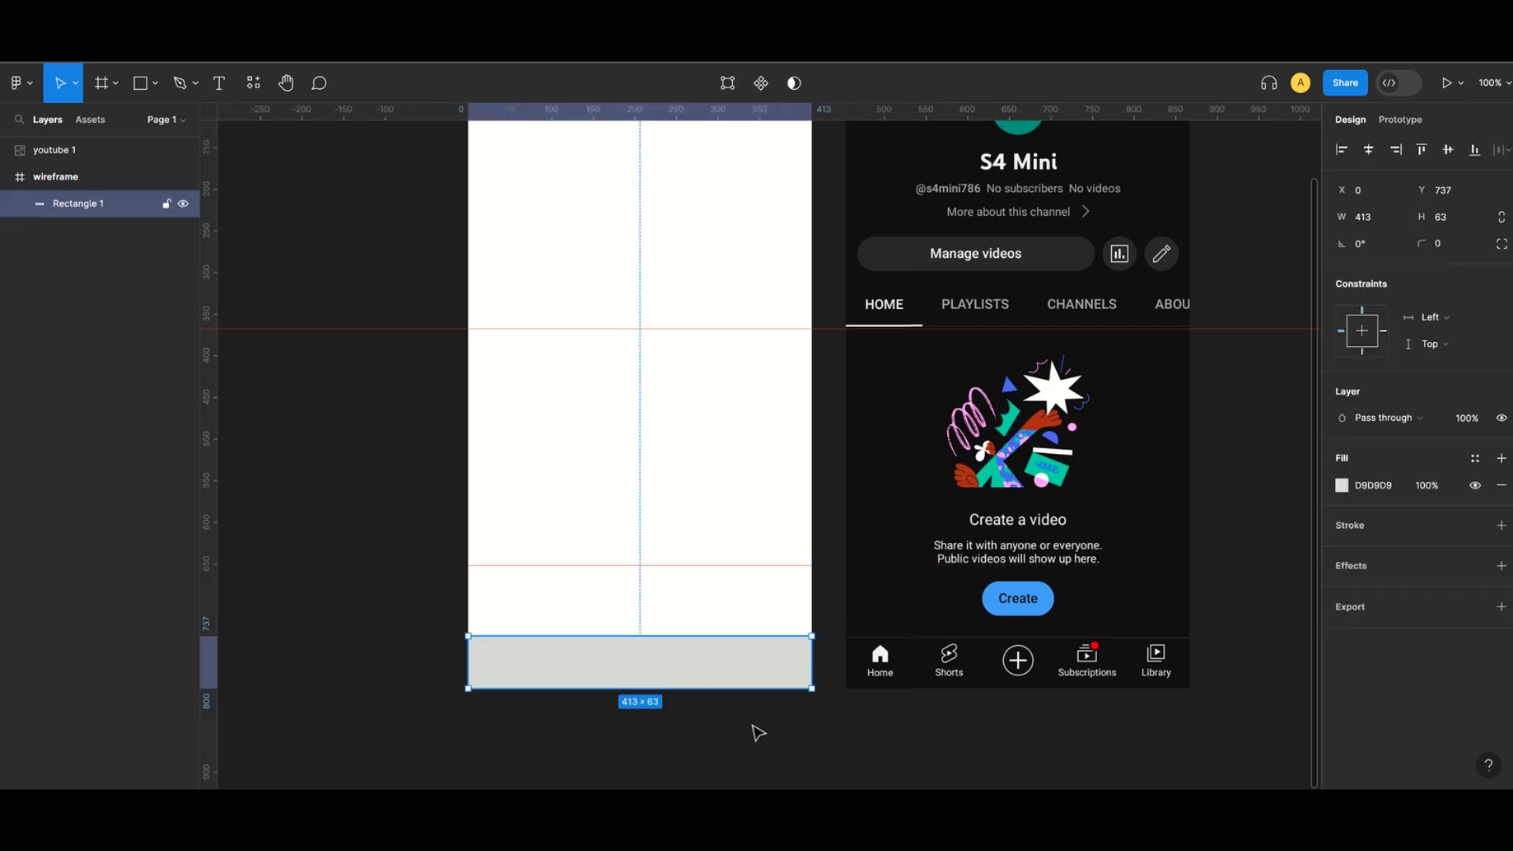
# Darken the navigation bar rectangle's fill to a medium gray, about A1A0A0.
pyautogui.click(1341, 485)
pyautogui.moveTo(1142, 394); pyautogui.dragTo(1123, 443)
pyautogui.click(291, 522)
pyautogui.scroll(2, 602, 524)
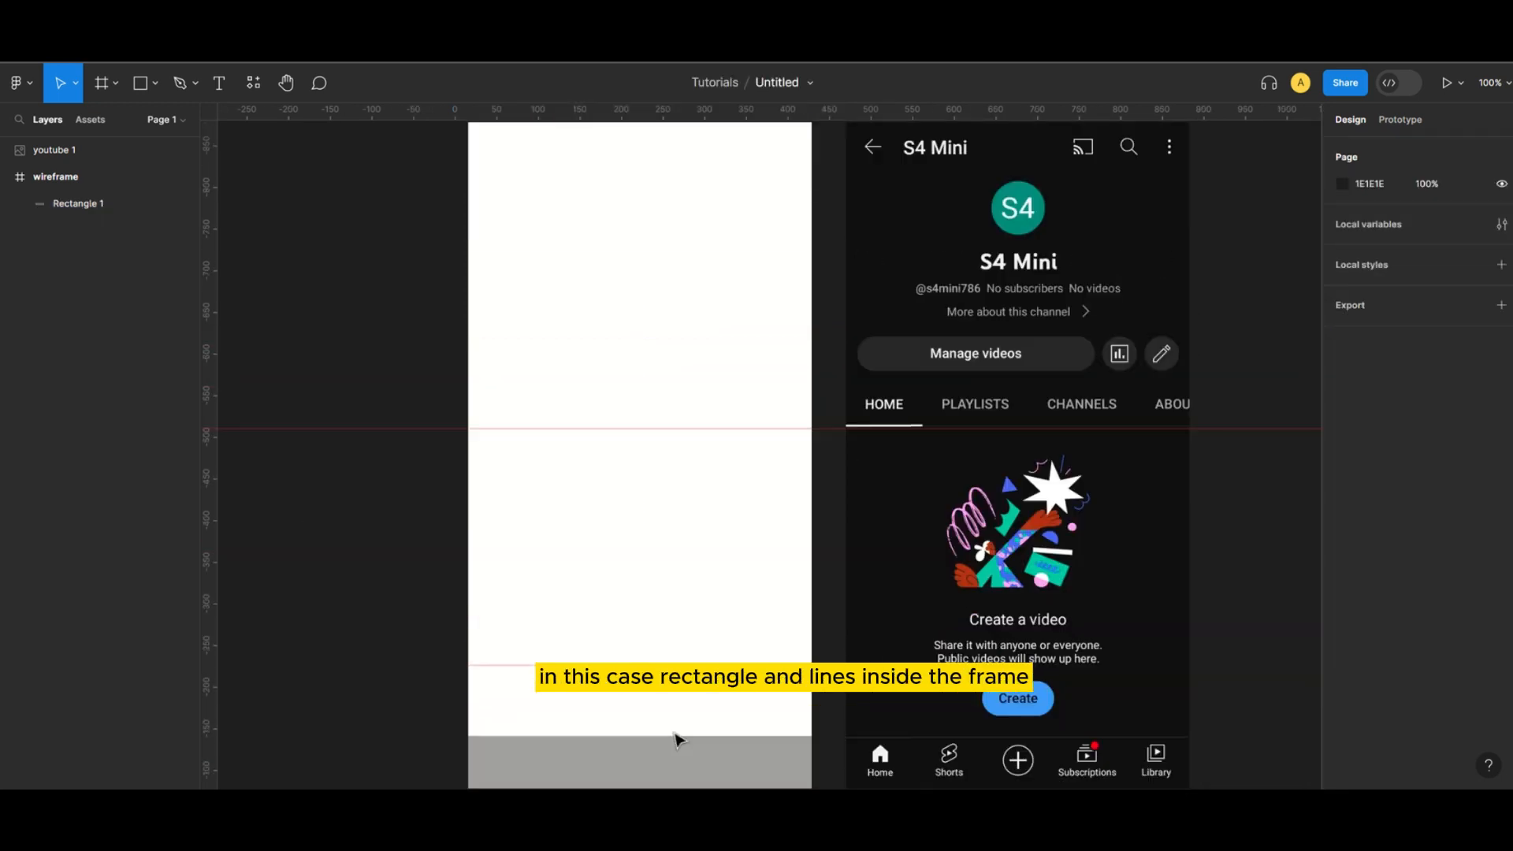
# Remove the lower guide and draw a horizontal line 413 wide across the frame along the remaining guide at Y 368.
pyautogui.moveTo(695, 664); pyautogui.dragTo(777, 120)
pyautogui.scroll(3, 665, 495)
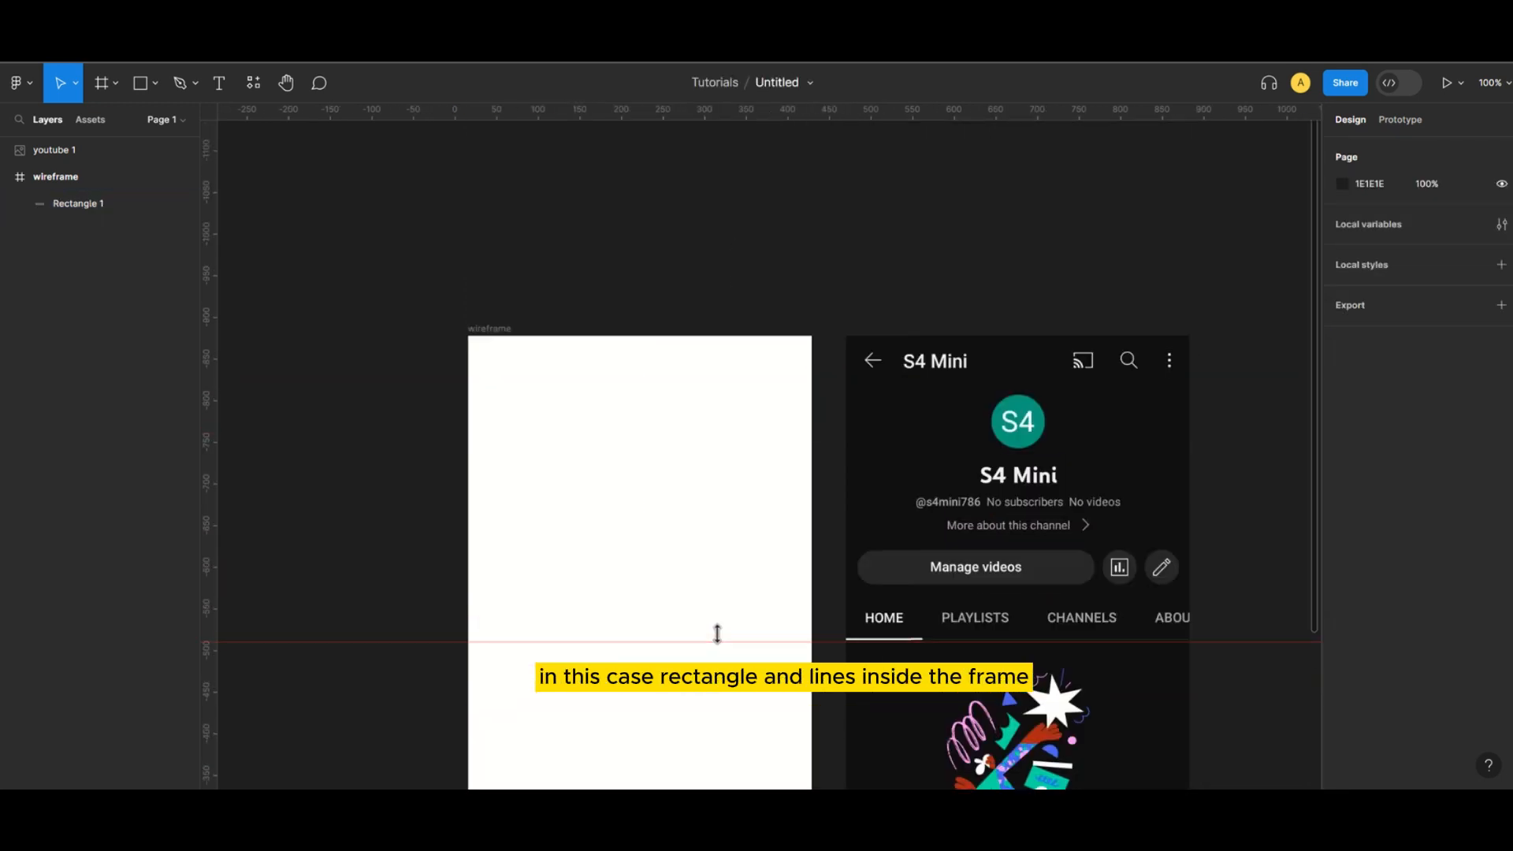
pyautogui.scroll(-1, 717, 634)
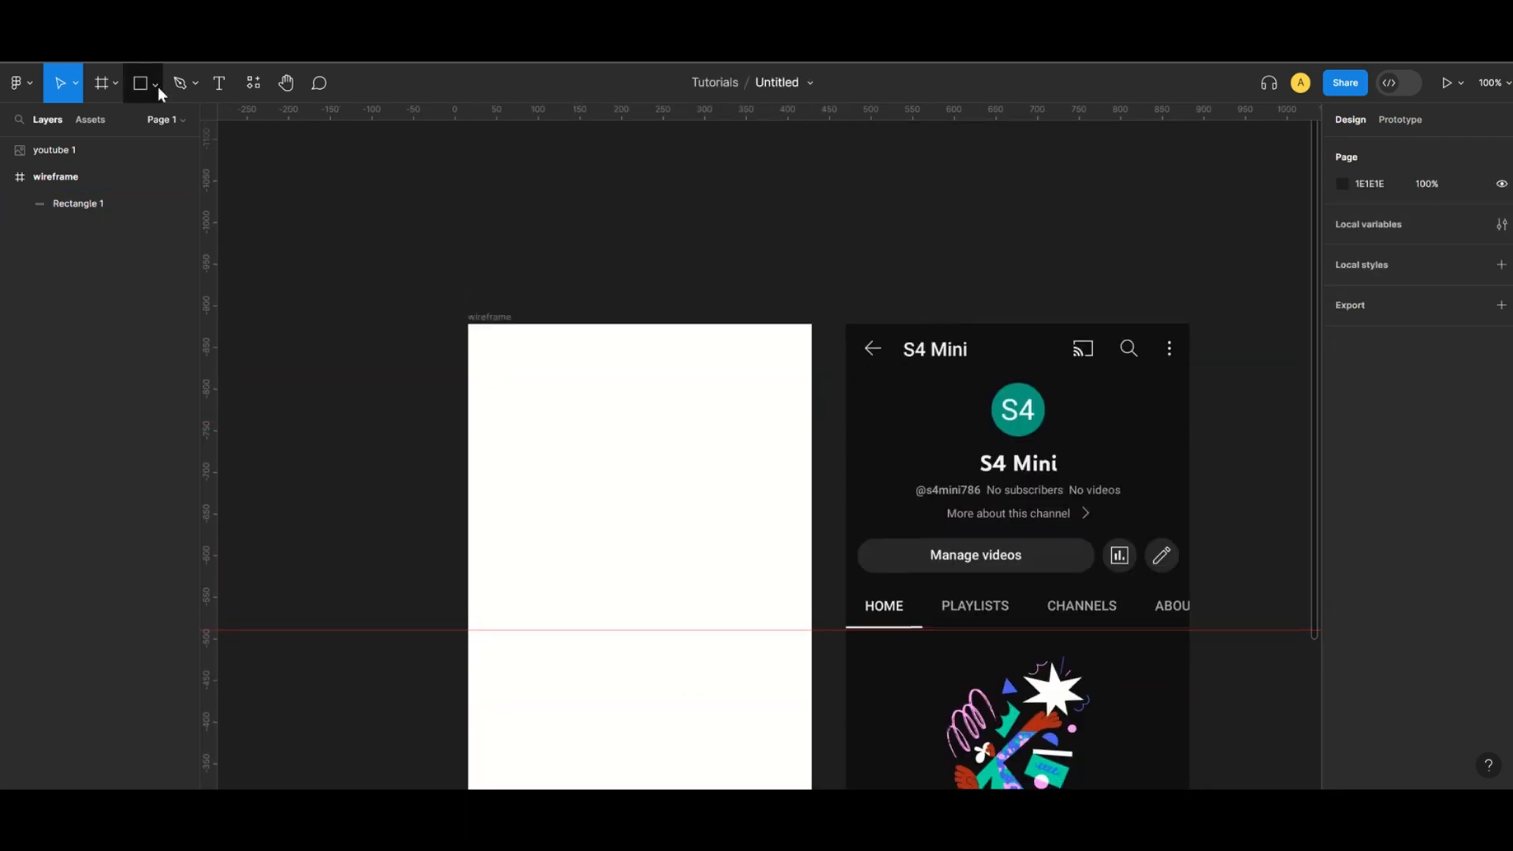
pyautogui.click(144, 138)
pyautogui.scroll(-2, 587, 544)
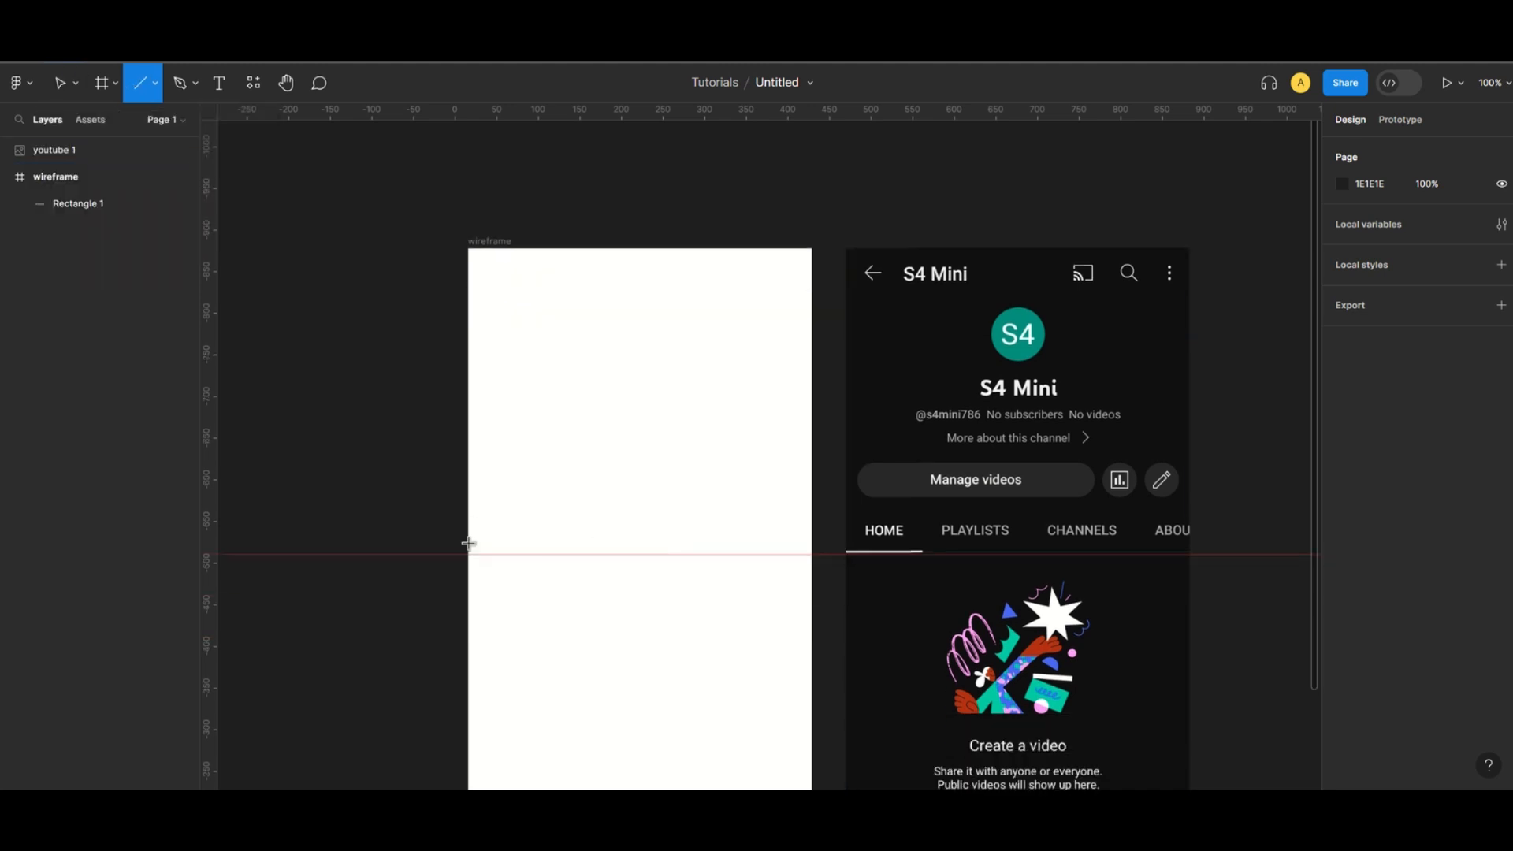
pyautogui.moveTo(468, 554); pyautogui.dragTo(814, 556)
pyautogui.scroll(-1, 1284, 525)
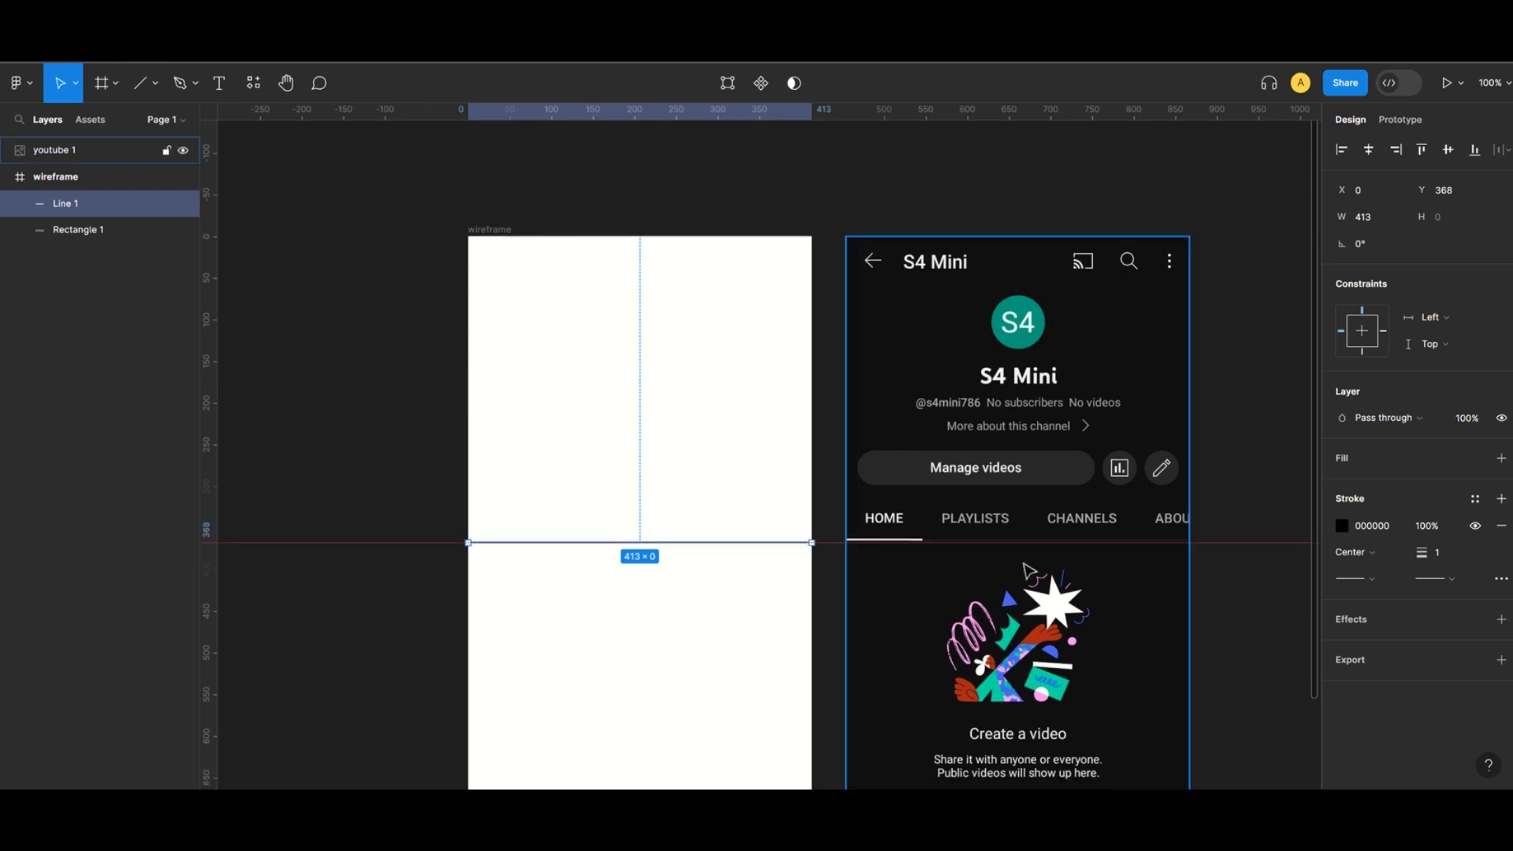
# Move the guide off the line and color the line's stroke with the gray sampled from the navigation bar rectangle.
pyautogui.moveTo(1283, 400); pyautogui.dragTo(1283, 399)
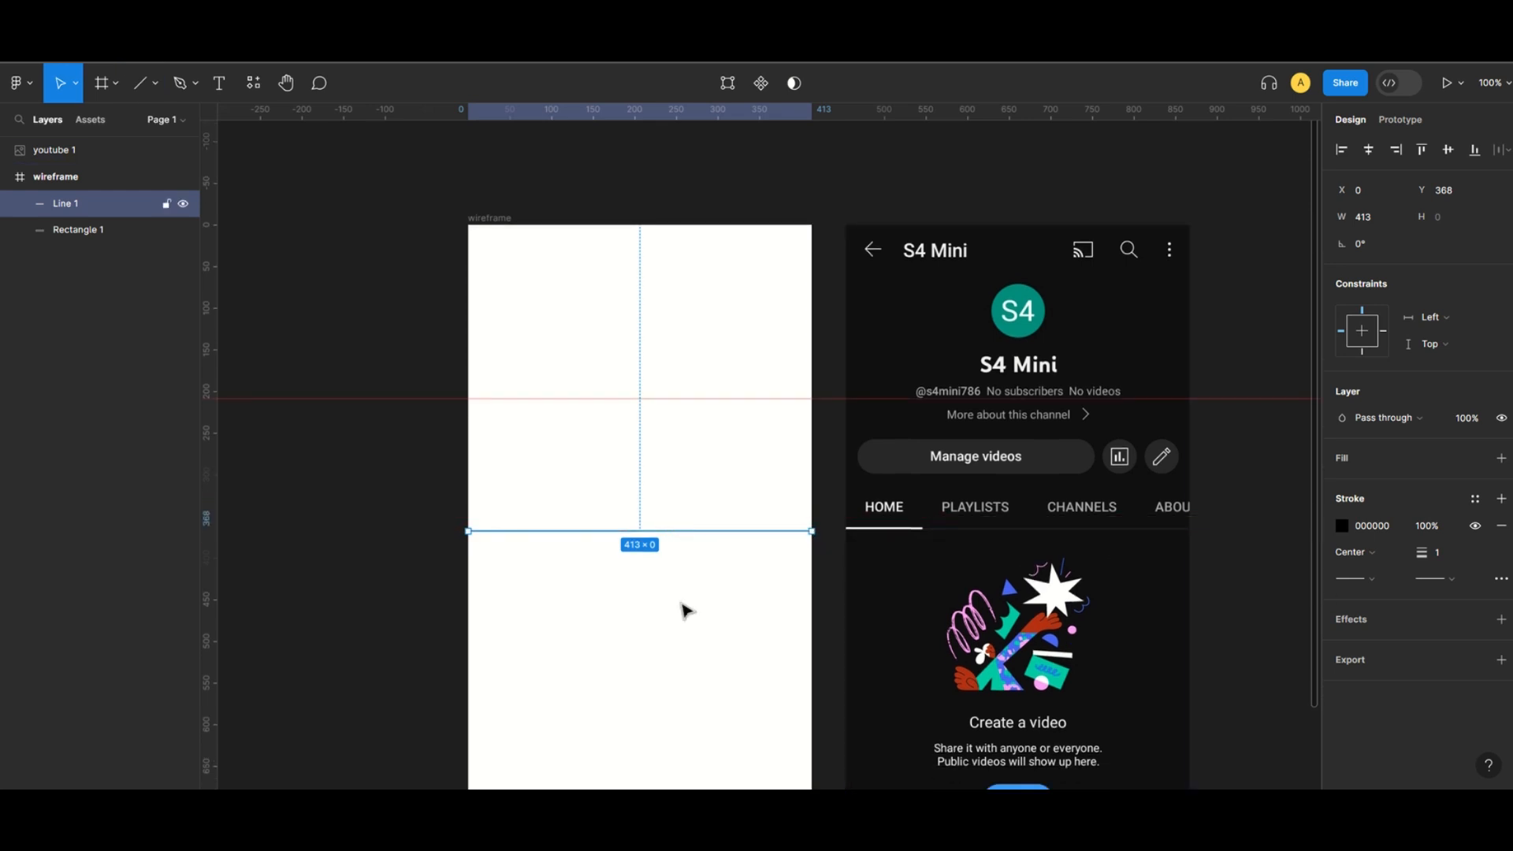
pyautogui.click(707, 567)
pyautogui.click(718, 532)
pyautogui.click(1342, 527)
pyautogui.click(1142, 605)
pyautogui.scroll(-3, 632, 609)
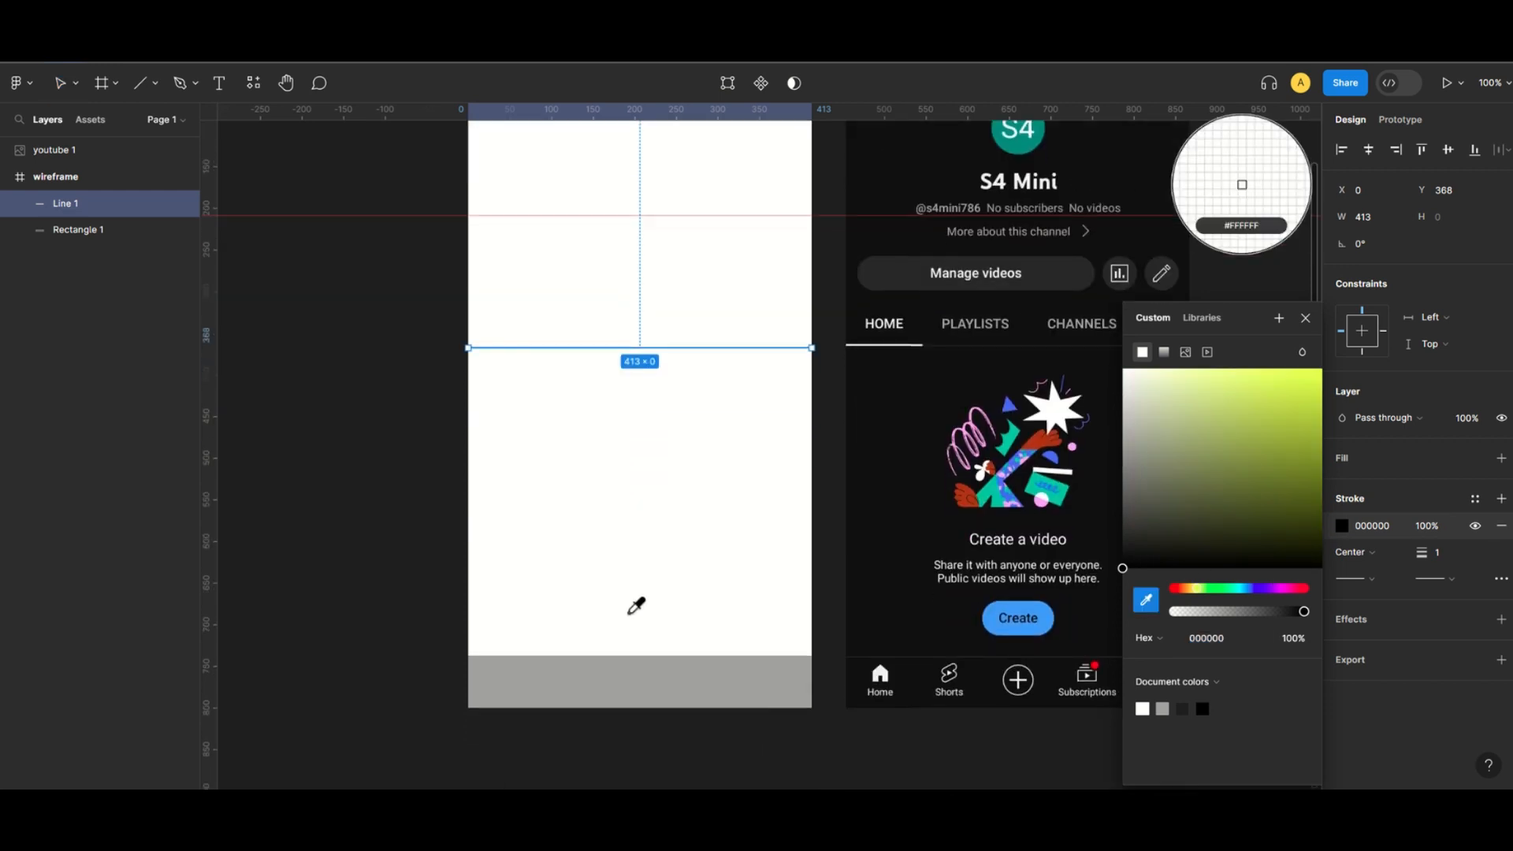
pyautogui.click(630, 613)
pyautogui.click(735, 361)
# Set the horizontal line's stroke thickness to 2.
pyautogui.scroll(3, 740, 366)
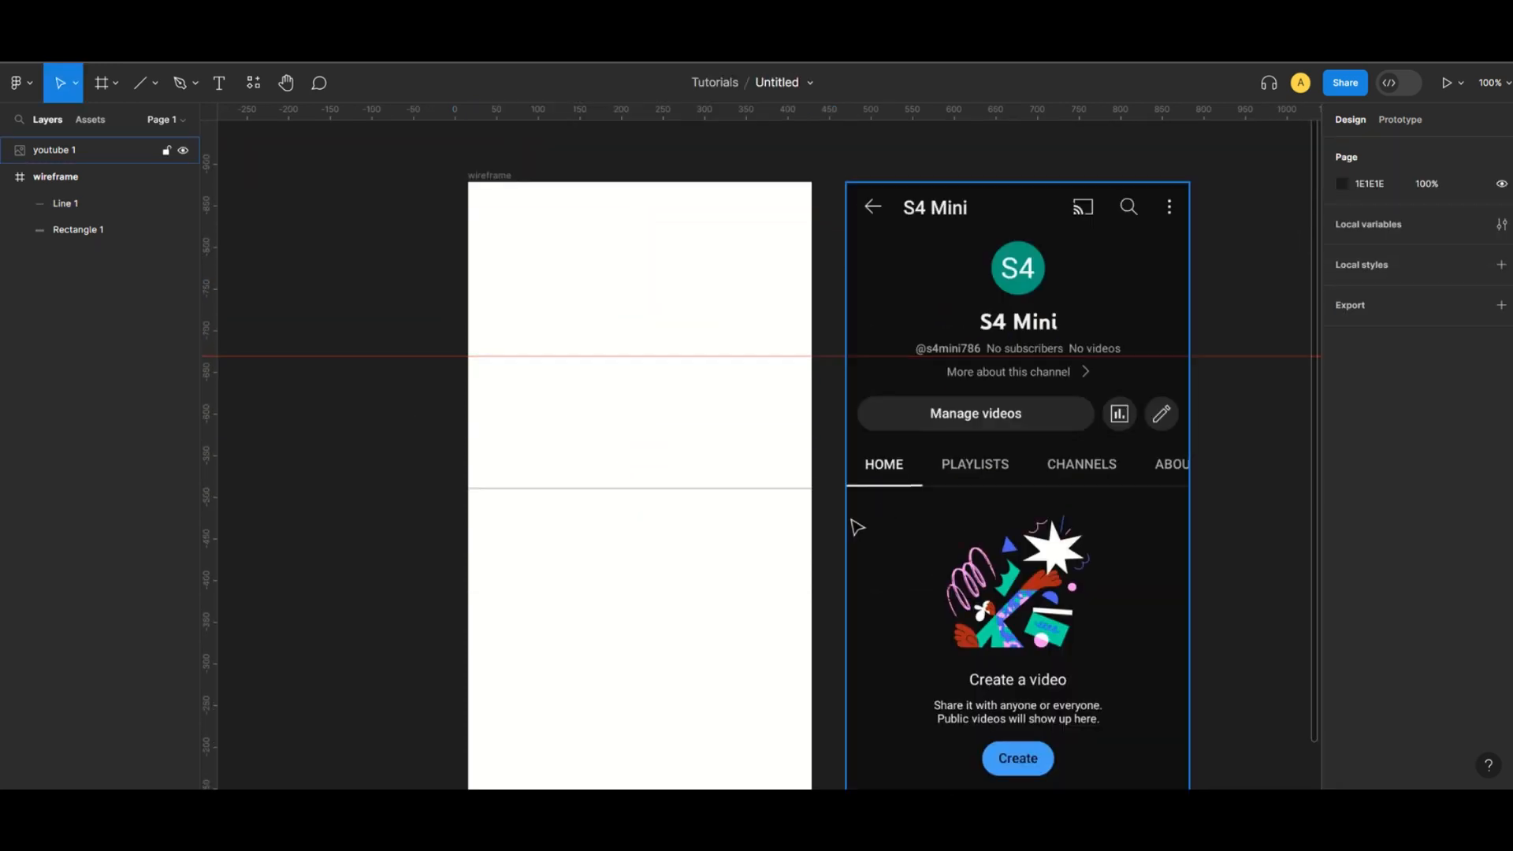
pyautogui.click(770, 490)
pyautogui.click(1440, 553)
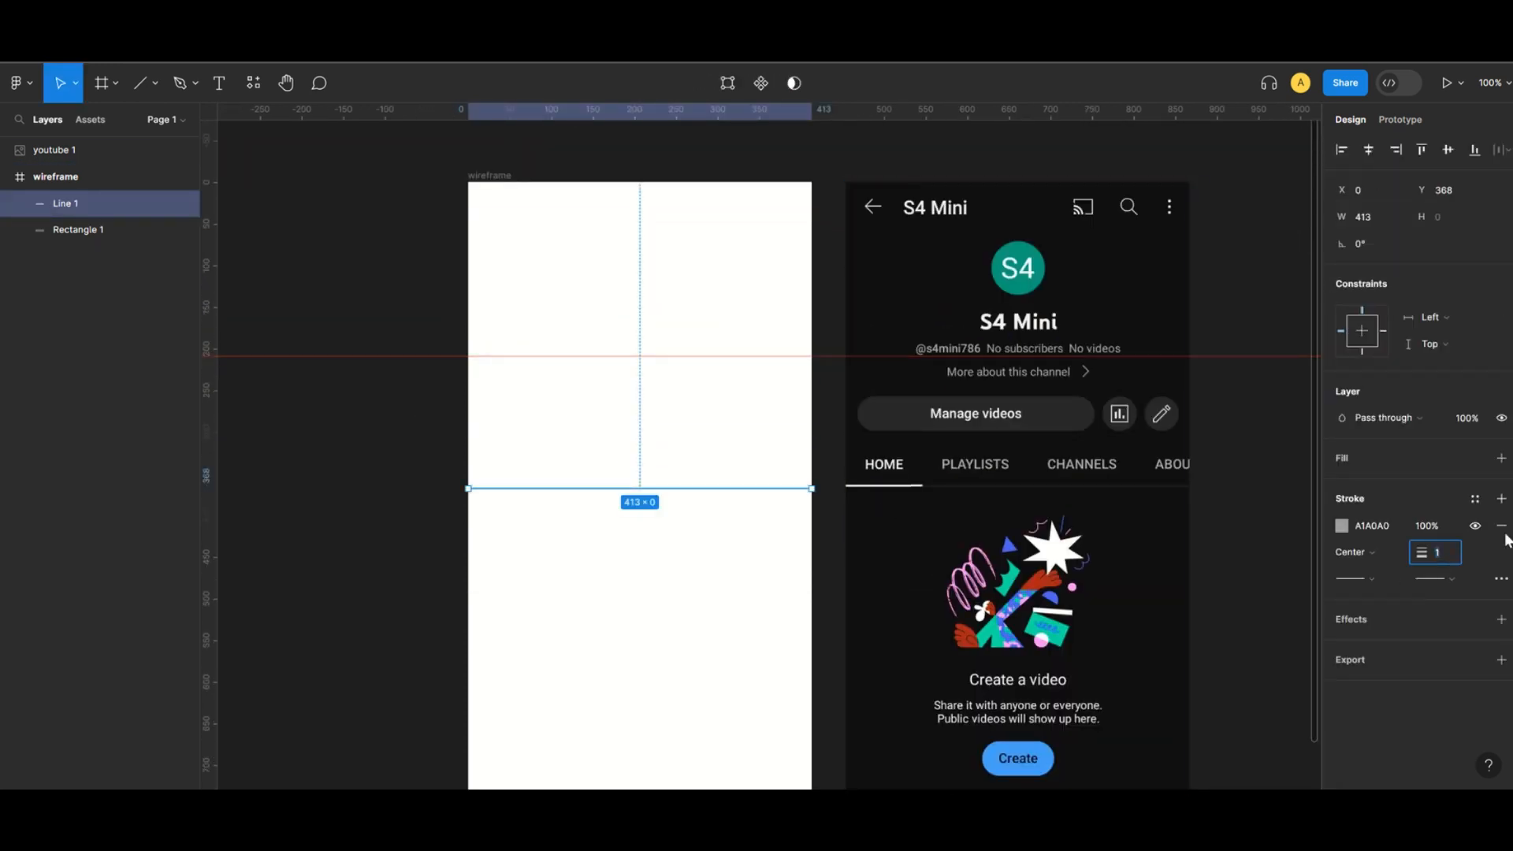
pyautogui.write('2')
pyautogui.press('Return')
pyautogui.click(136, 631)
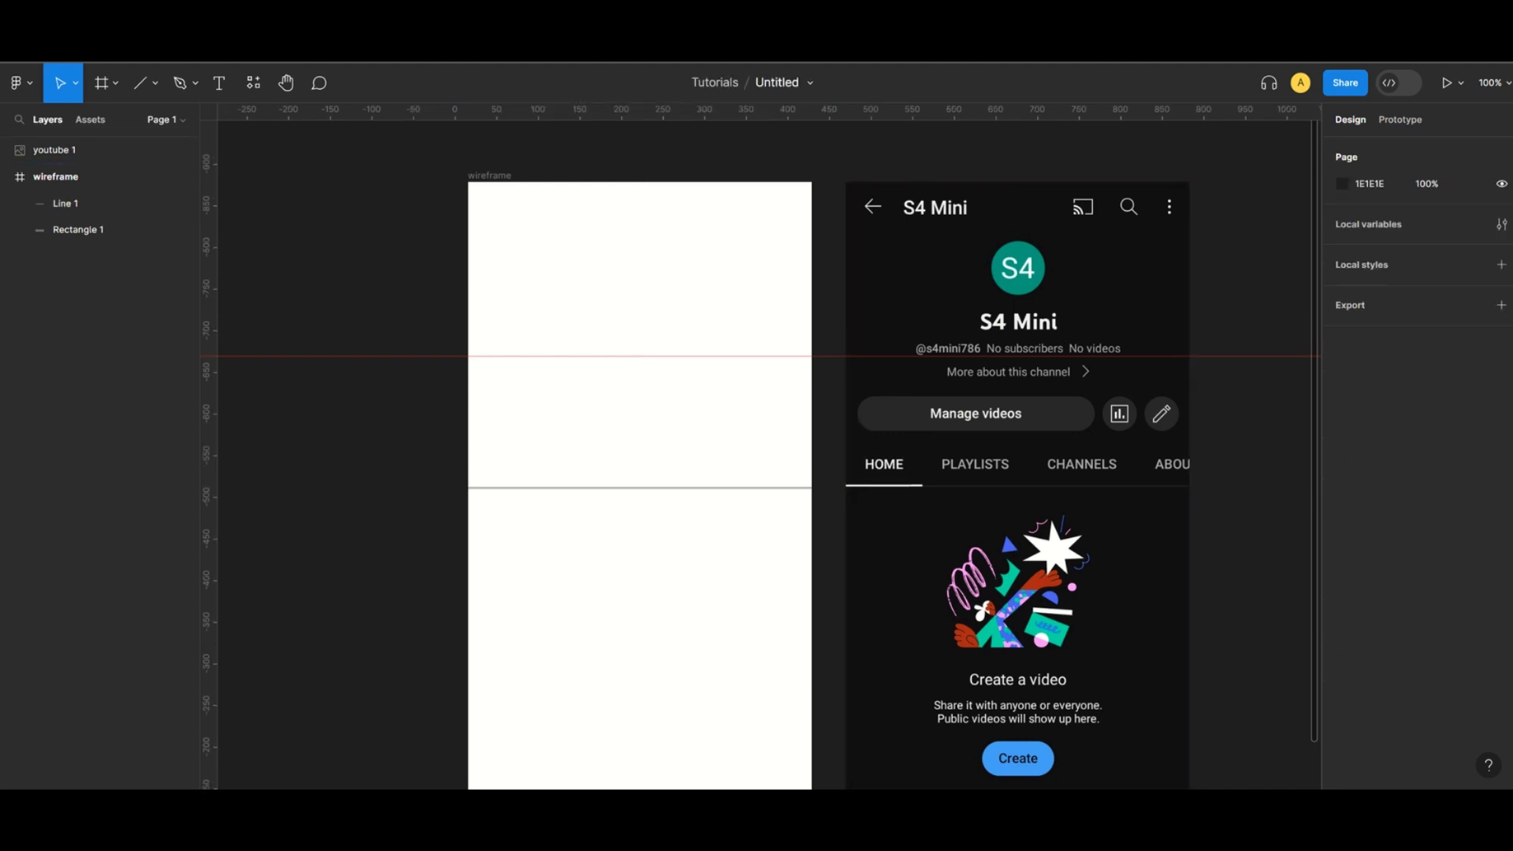
# Place guides at the profile picture's upper and lower edges and draw a circle about 67 × 67 between them, centered in the frame.
pyautogui.moveTo(849, 356); pyautogui.dragTo(855, 297)
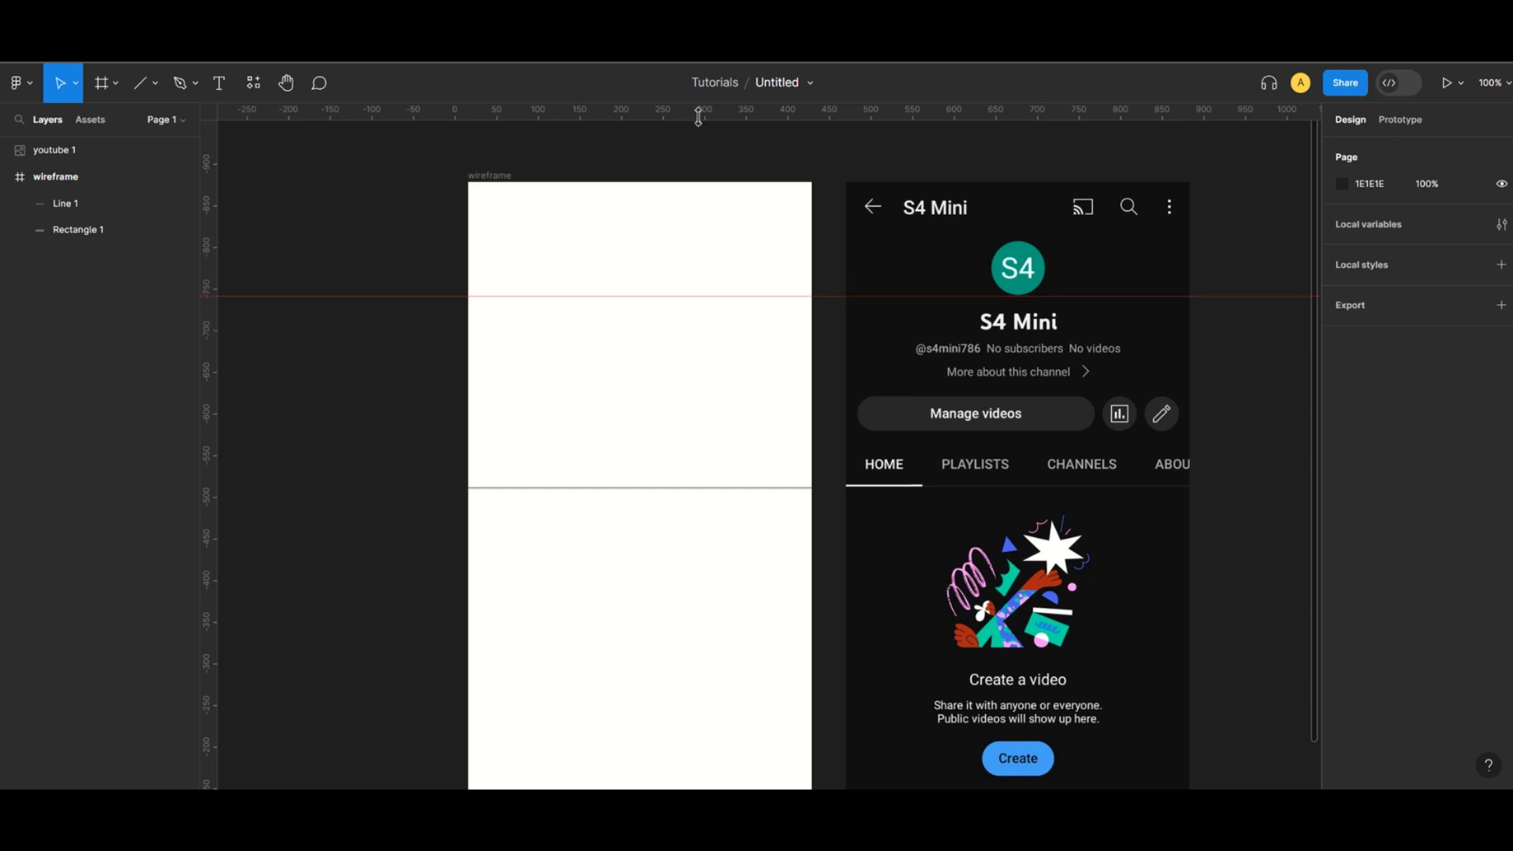
pyautogui.moveTo(697, 114); pyautogui.dragTo(696, 240)
pyautogui.click(118, 90)
pyautogui.click(161, 90)
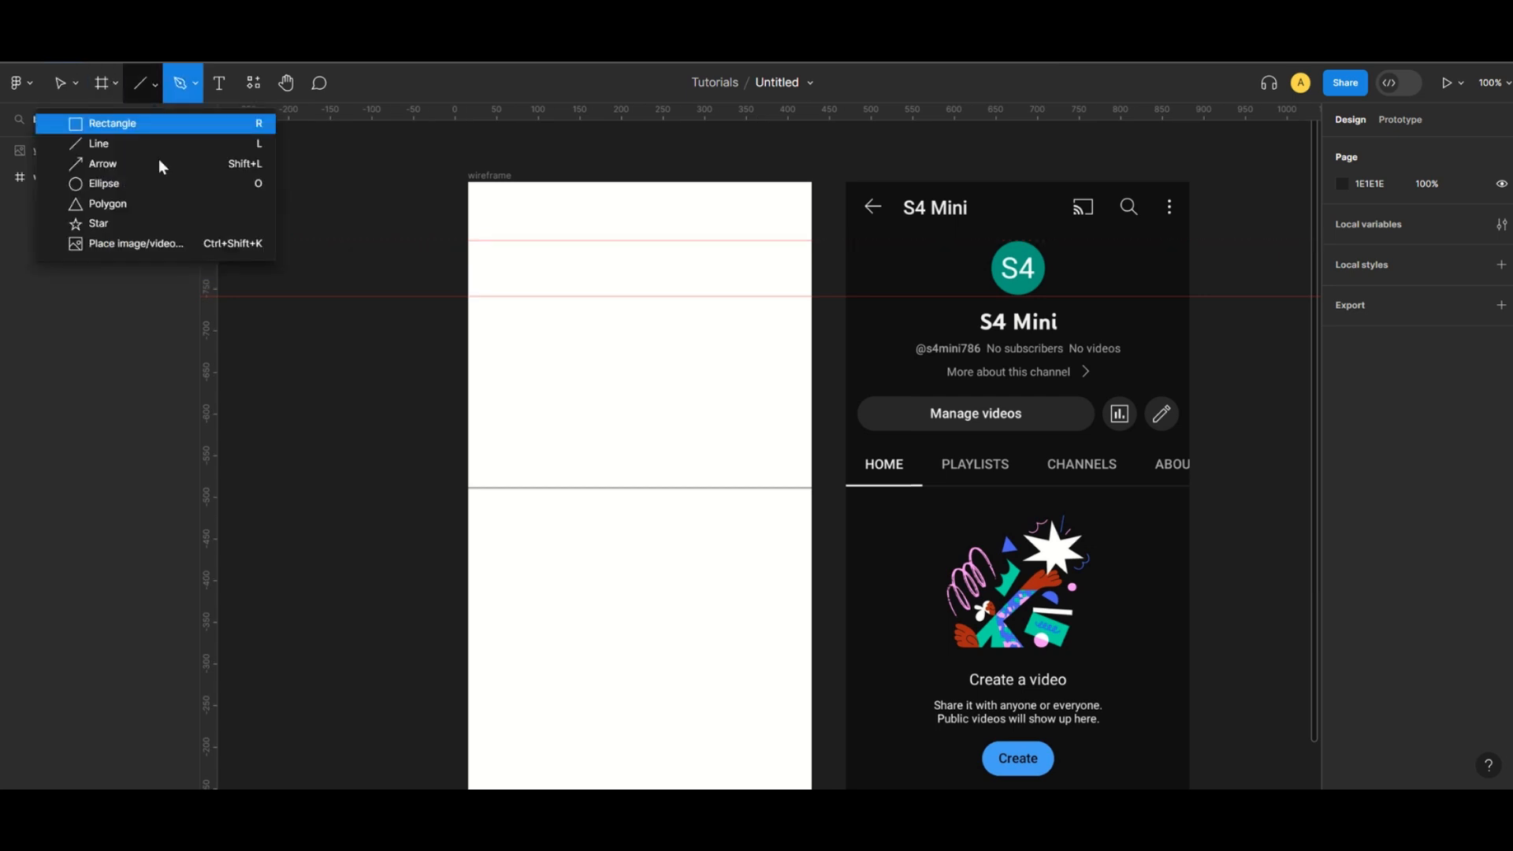
pyautogui.click(153, 182)
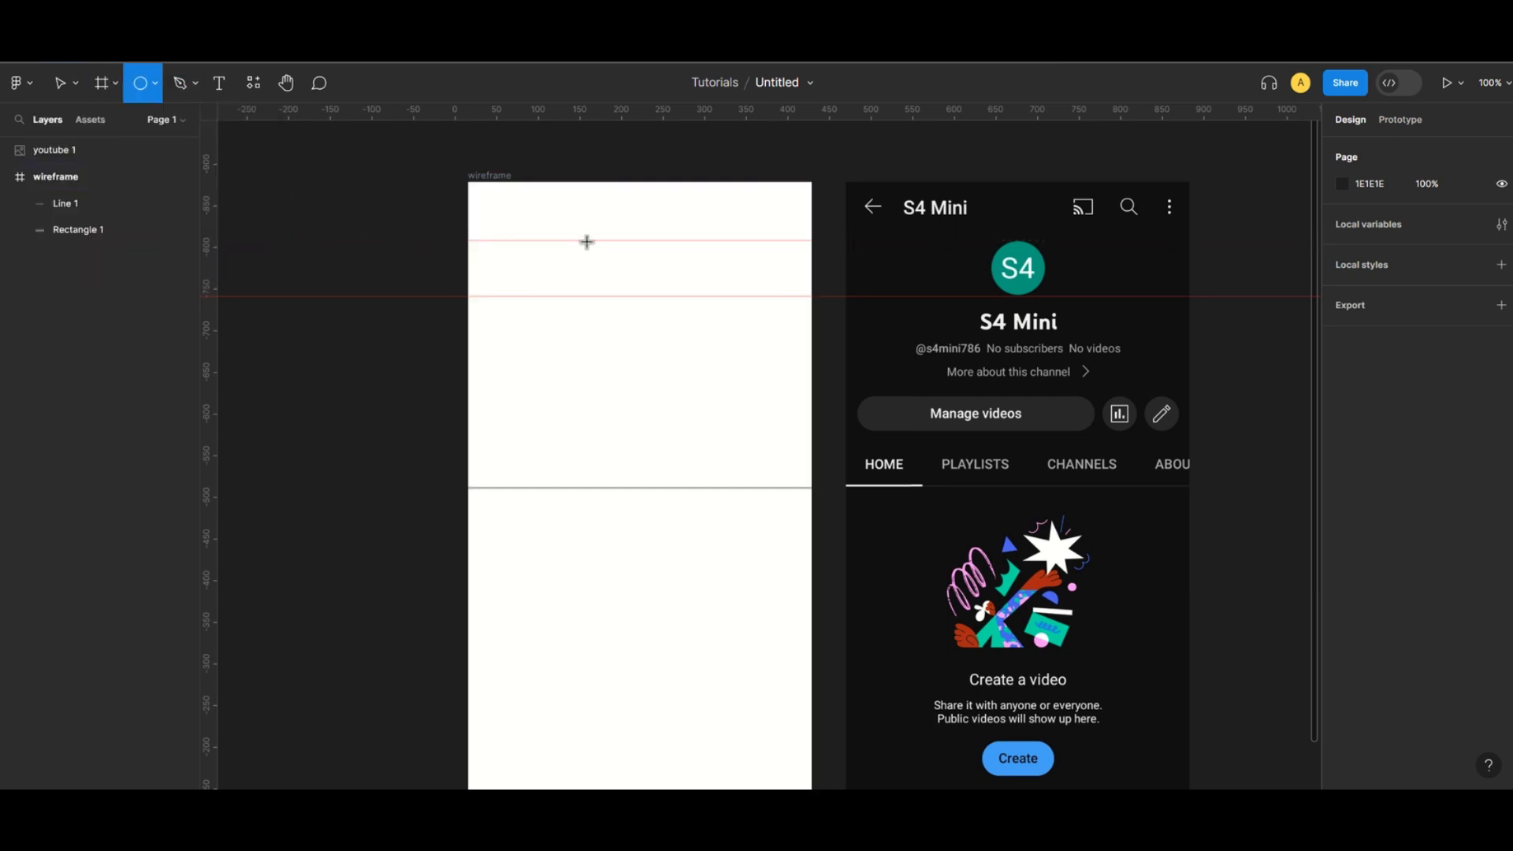
pyautogui.moveTo(585, 240)
pyautogui.mouseDown()
pyautogui.moveTo(655, 310)
pyautogui.moveTo(637, 287)
pyautogui.mouseUp()
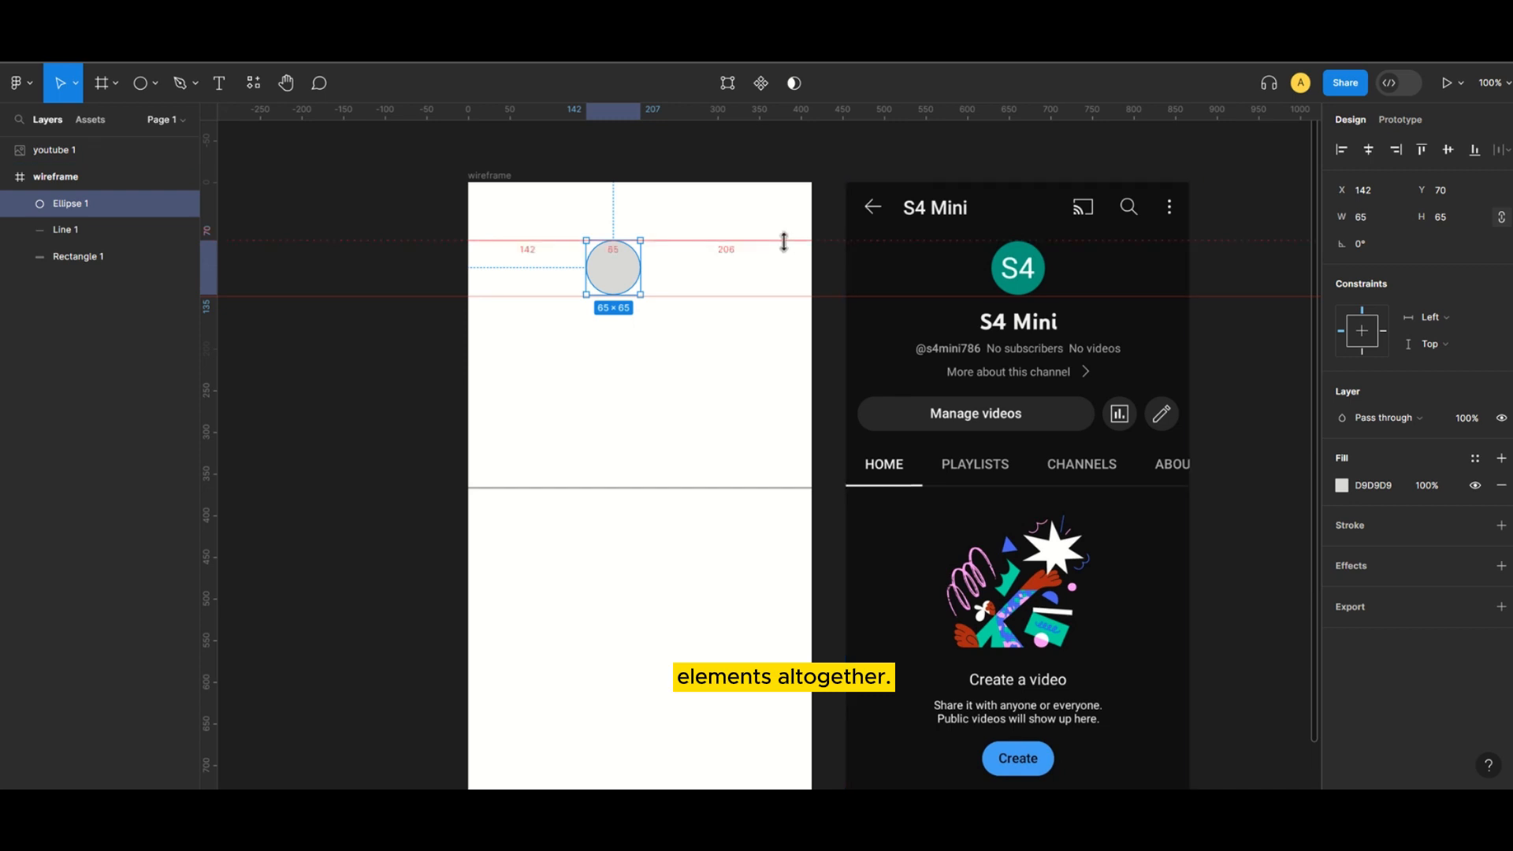
pyautogui.moveTo(611, 281); pyautogui.dragTo(651, 273)
pyautogui.click(609, 386)
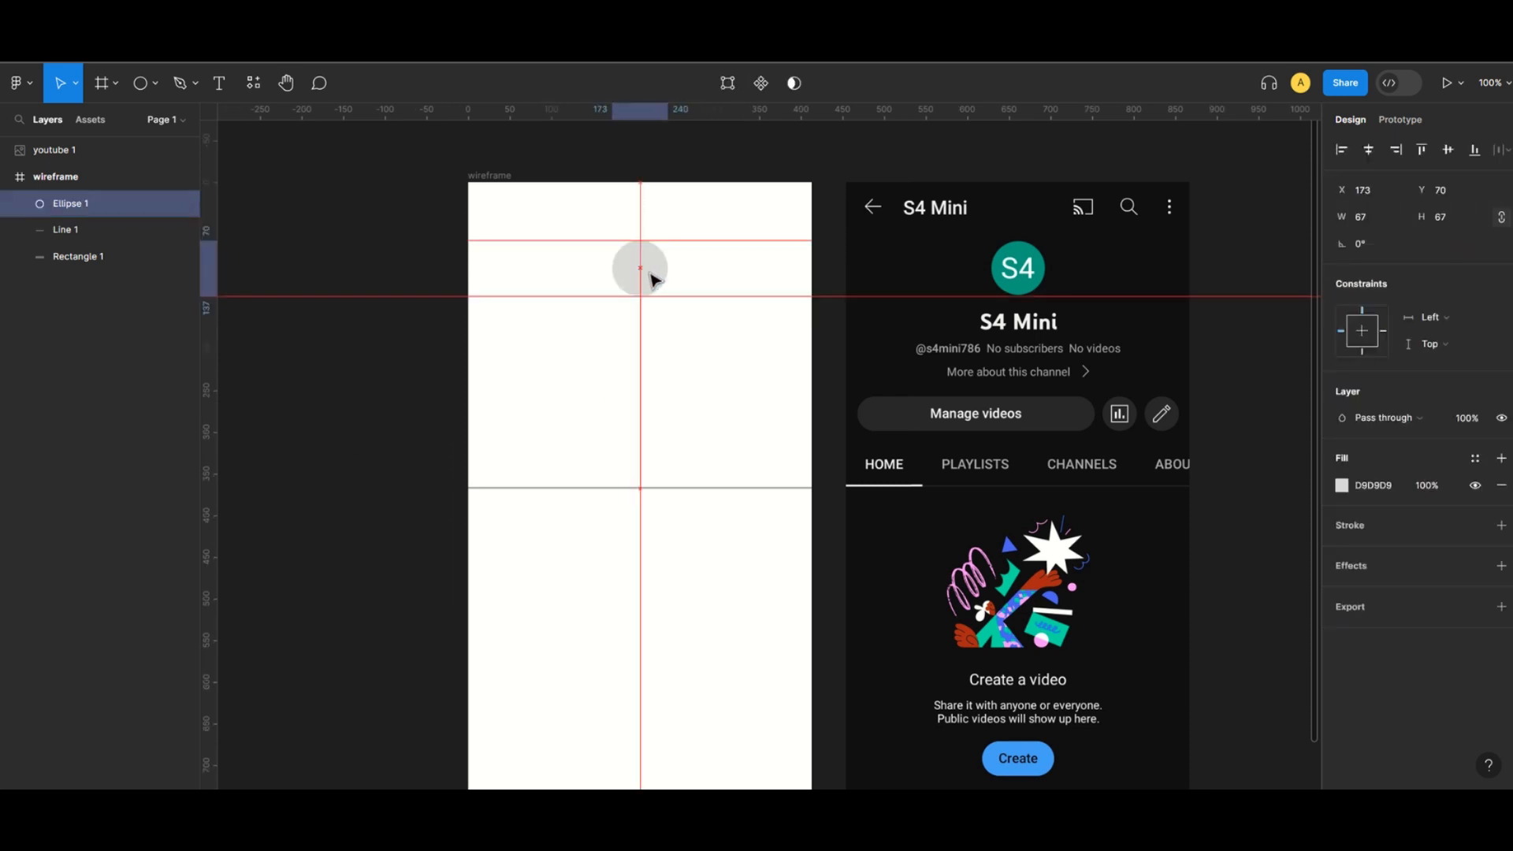
# Move the two guides to the upper and lower edges of the Manage videos button.
pyautogui.moveTo(722, 240); pyautogui.dragTo(722, 189)
pyautogui.moveTo(693, 297); pyautogui.dragTo(693, 431)
pyautogui.moveTo(646, 189); pyautogui.dragTo(652, 397)
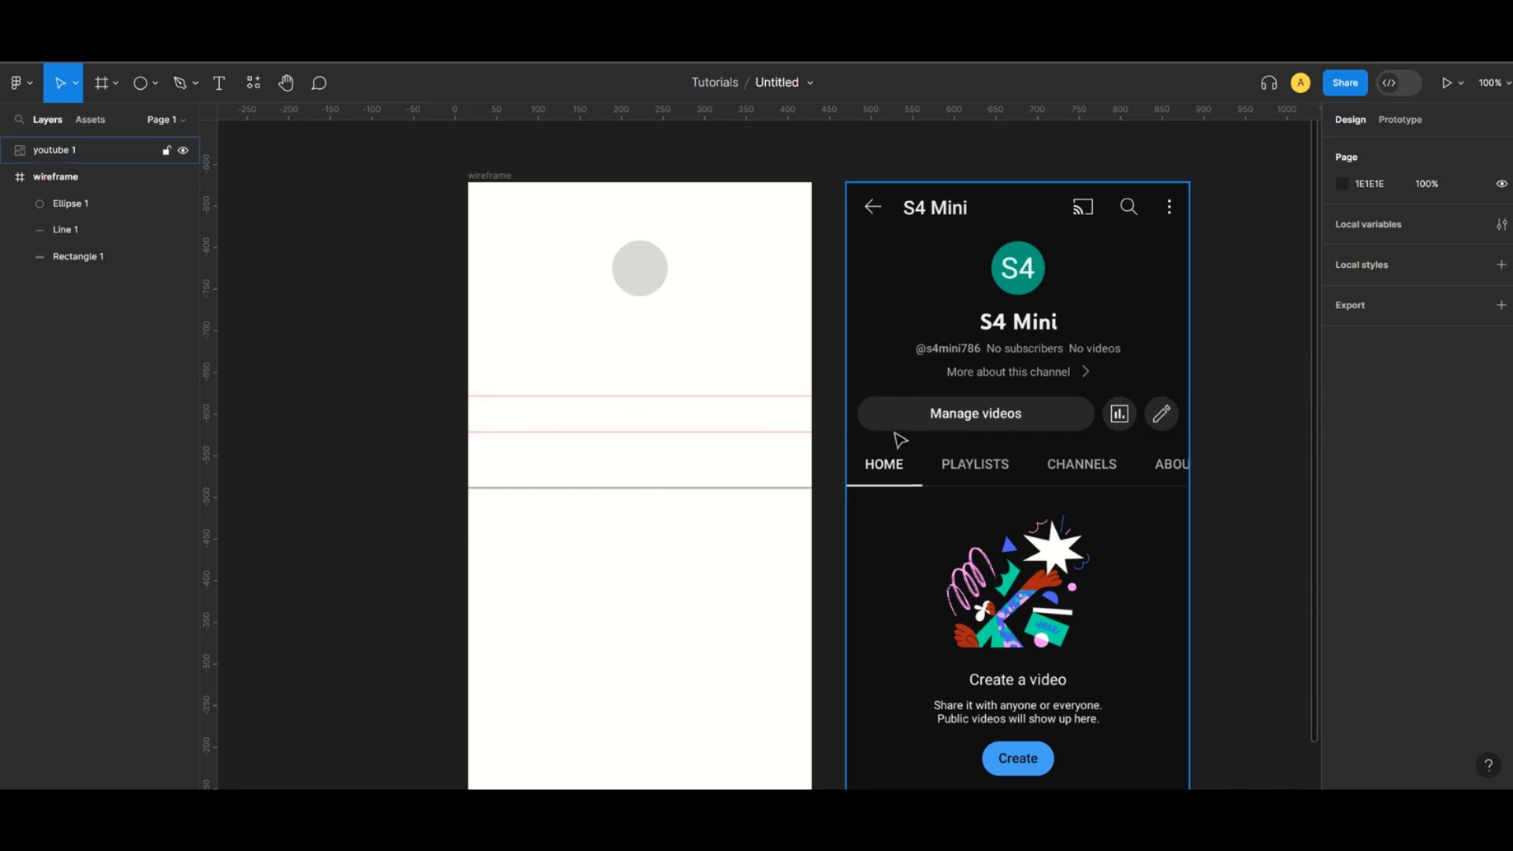
# Draw a rectangle about 277 × 43 between the guides for the Manage videos button and set its corner radius to 30.
pyautogui.press('r')
pyautogui.moveTo(483, 397)
pyautogui.mouseDown()
pyautogui.moveTo(713, 435)
pyautogui.moveTo(713, 626)
pyautogui.moveTo(714, 435)
pyautogui.mouseUp()
pyautogui.write('30')
pyautogui.press('Return')
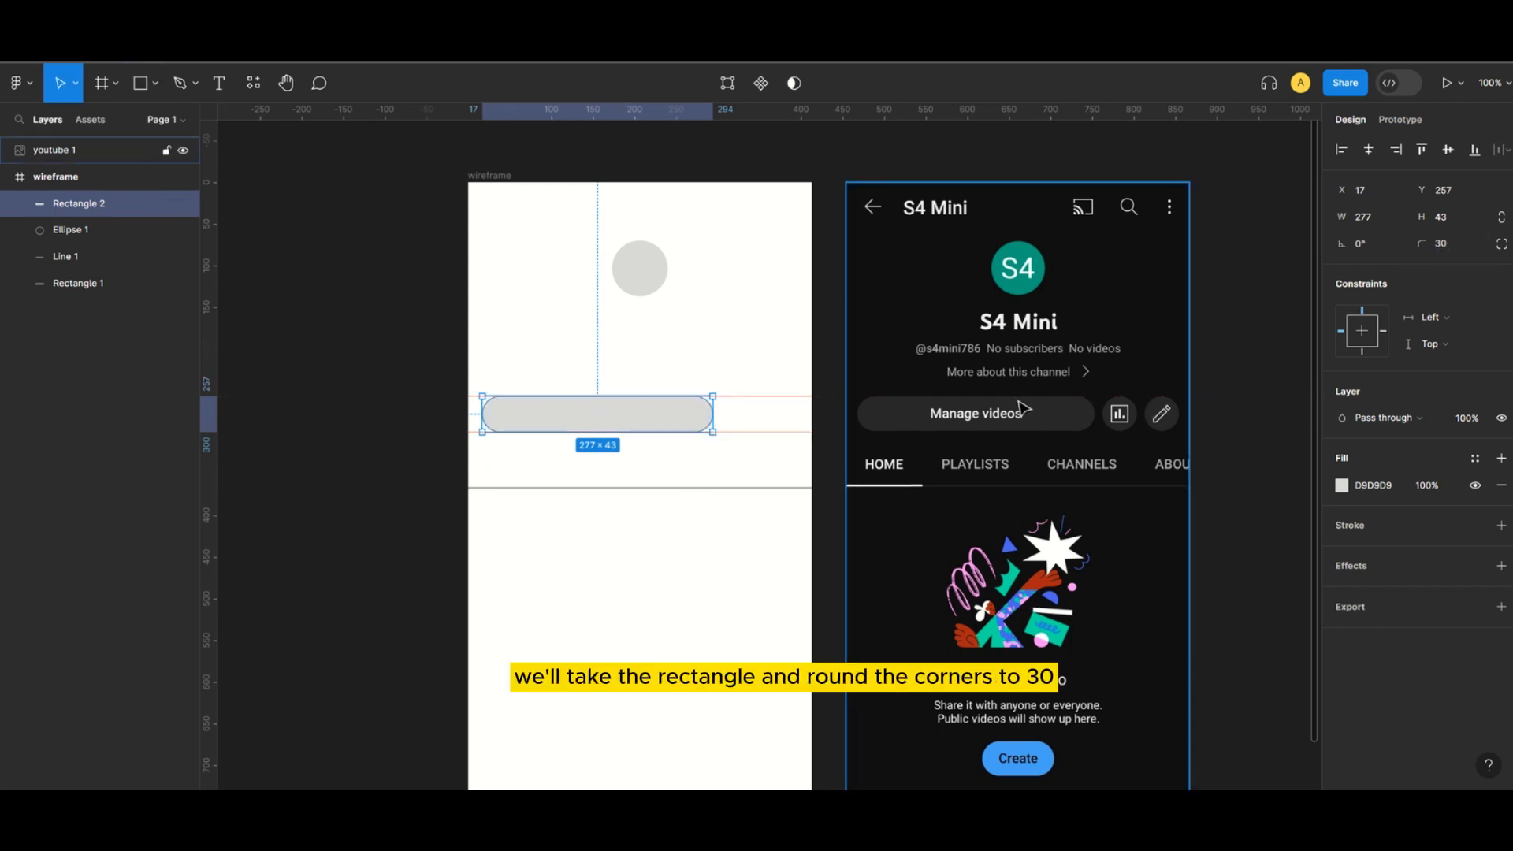
# Move the Manage videos rectangle to X 12, keeping it between the two guides.
pyautogui.press('Escape')
pyautogui.click(628, 415)
pyautogui.moveTo(628, 415); pyautogui.dragTo(627, 426)
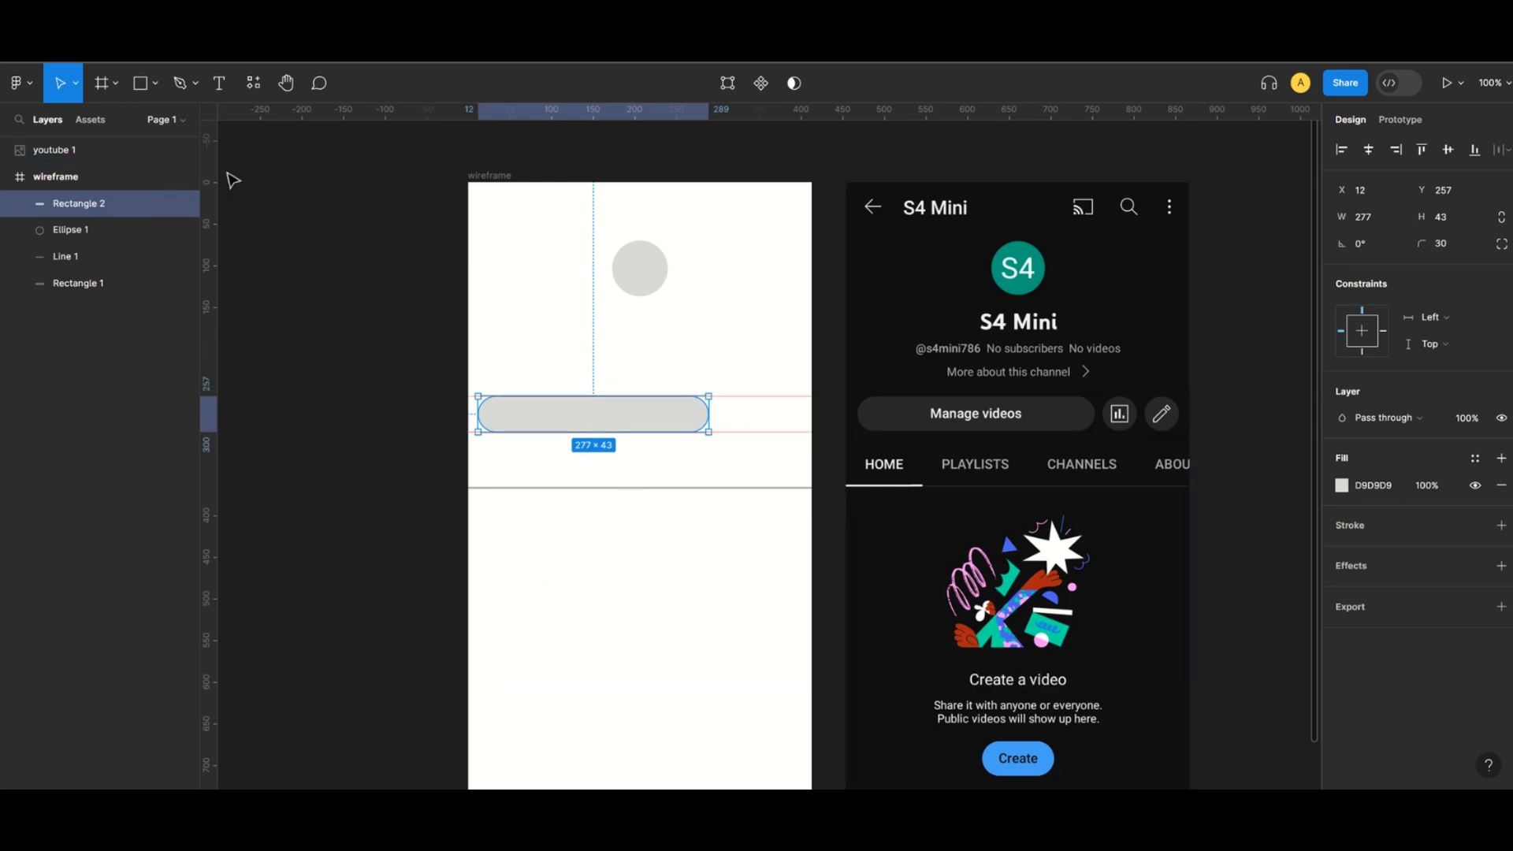
# Draw a circle about 42 × 42 beside the Manage videos rectangle and place a second identical circle next to it.
pyautogui.click(155, 85)
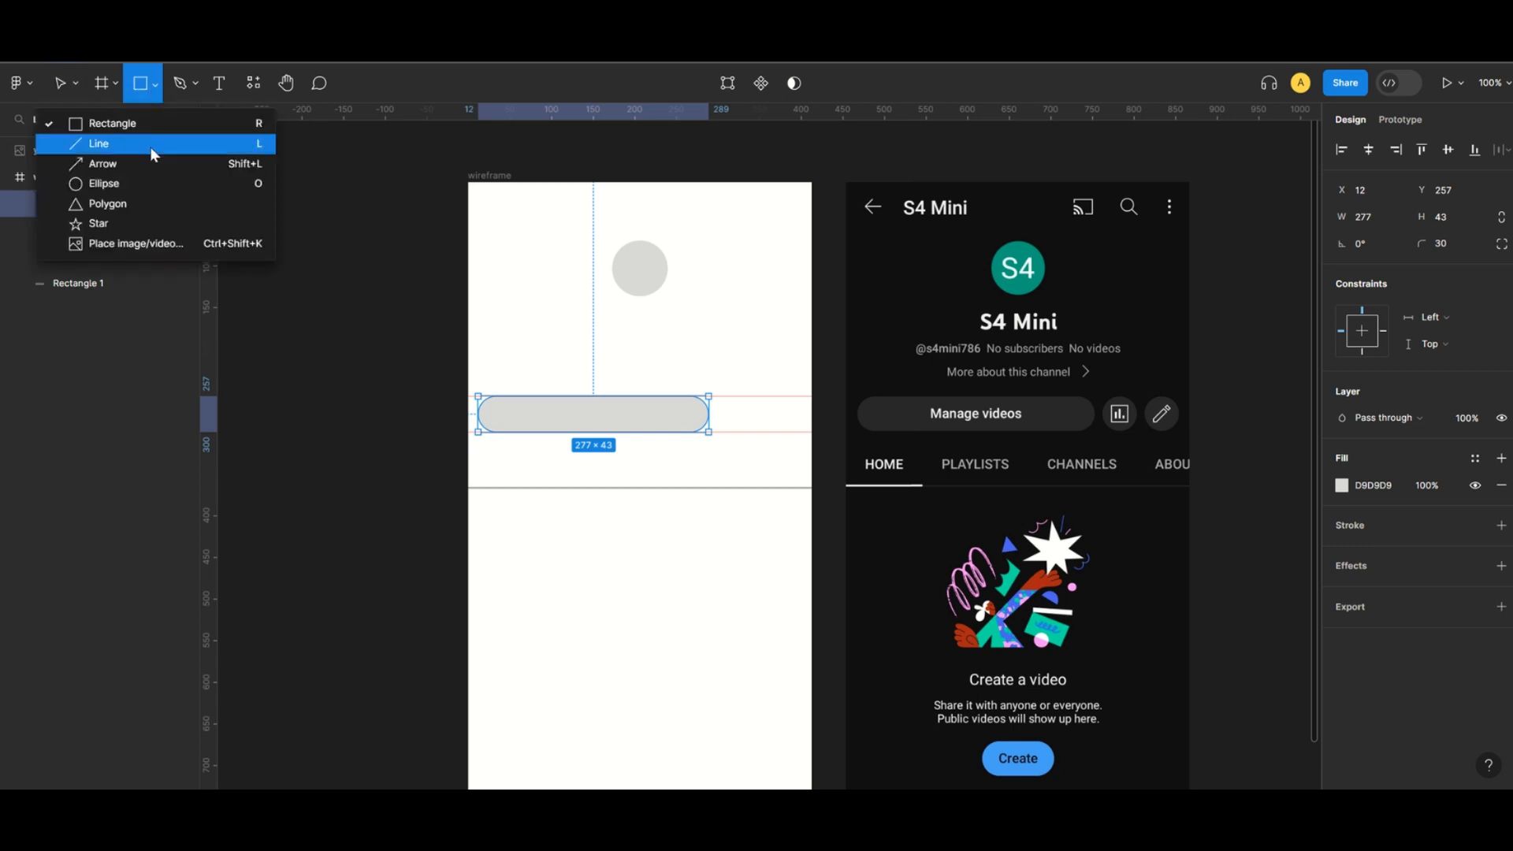
pyautogui.click(150, 182)
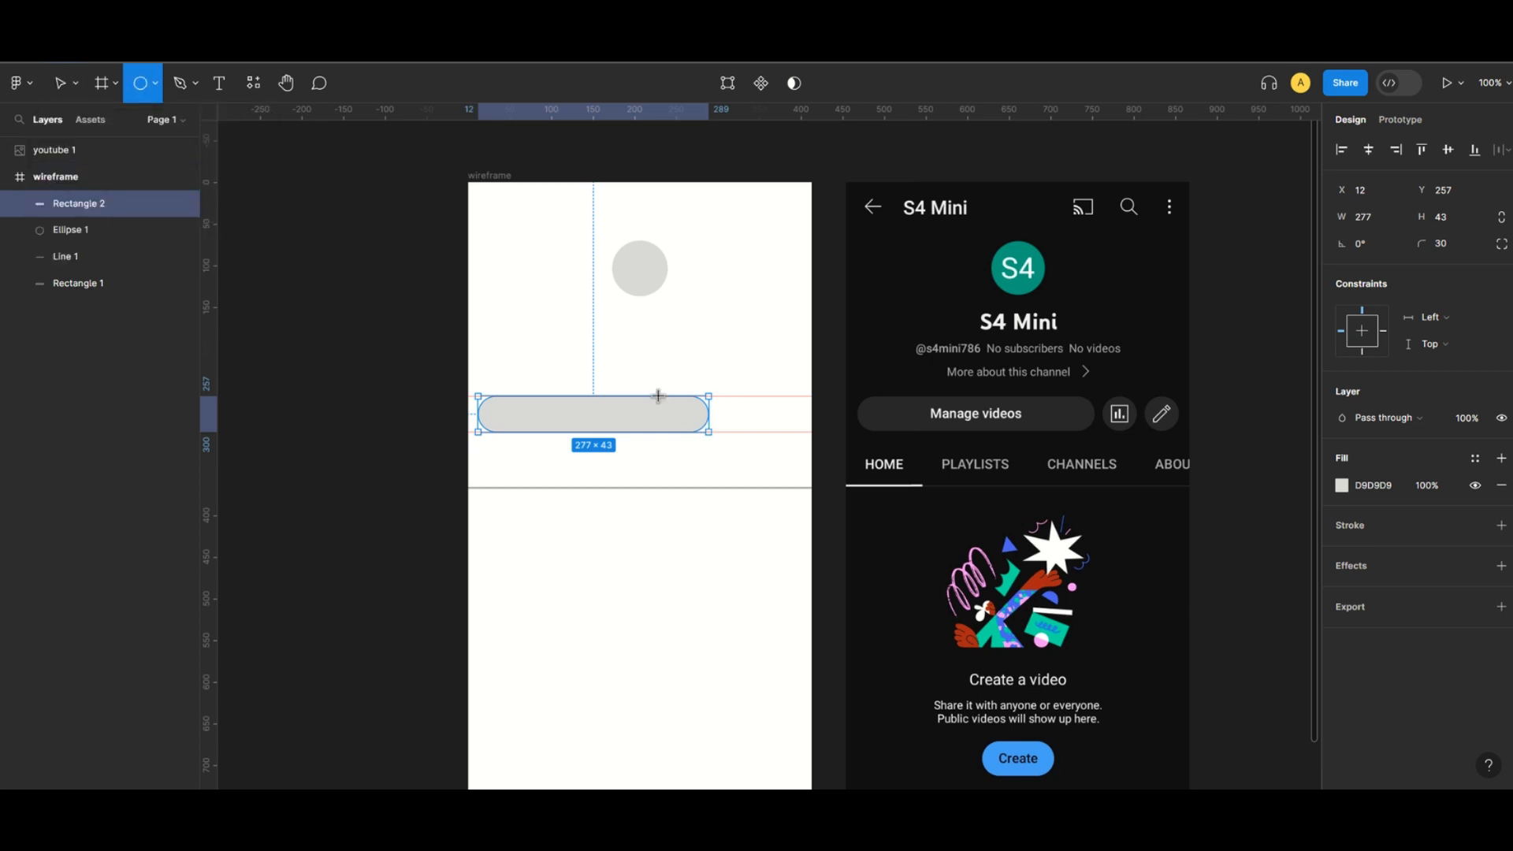
pyautogui.moveTo(725, 400)
pyautogui.mouseDown()
pyautogui.moveTo(754, 426)
pyautogui.moveTo(792, 418)
pyautogui.mouseUp()
pyautogui.click(721, 544)
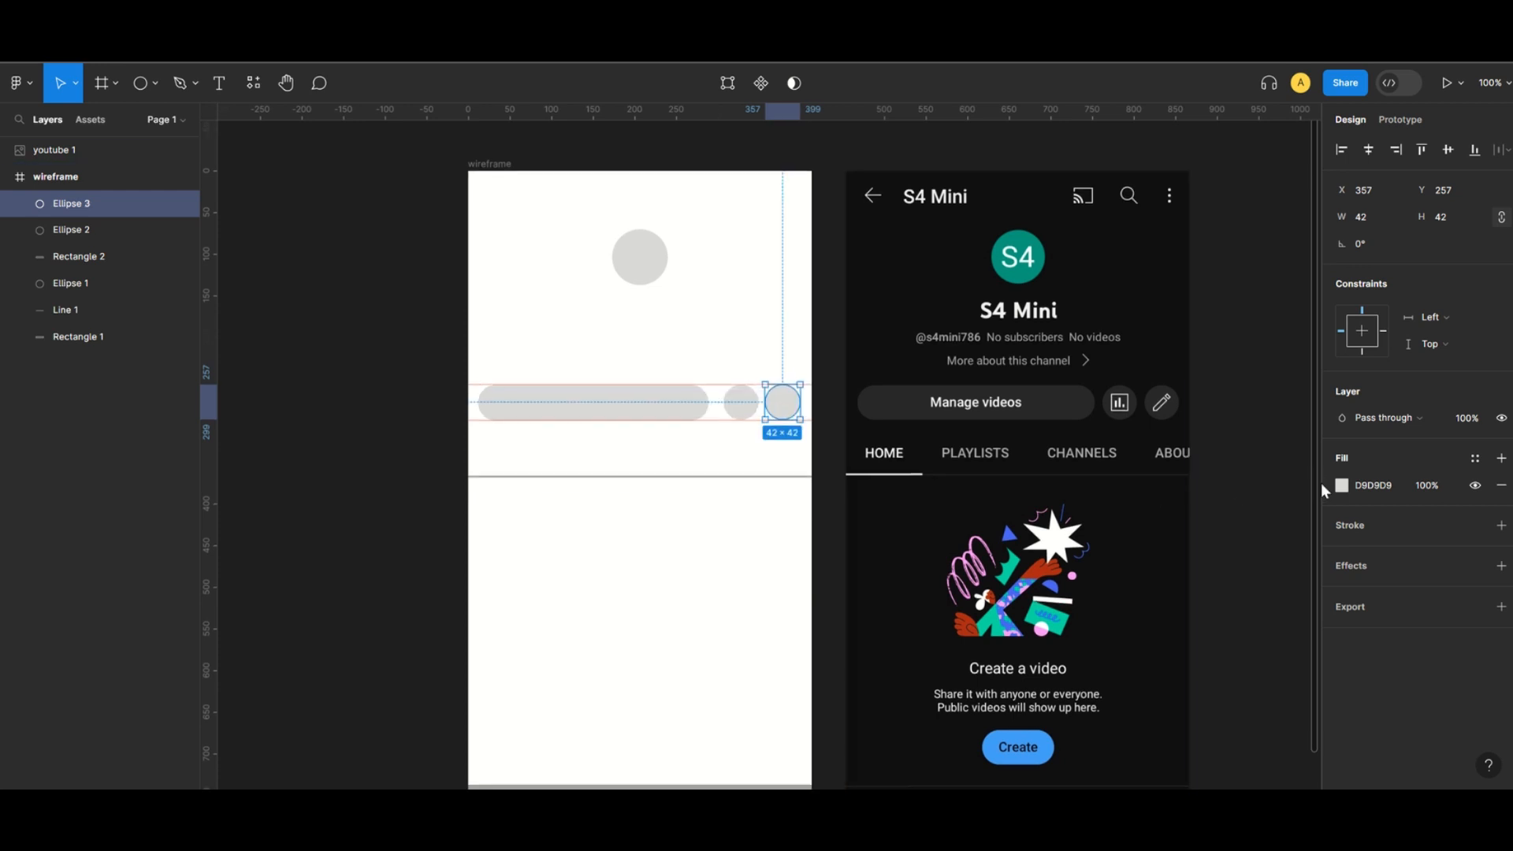
# Fill the outermost small circle with the gray A1A0A0 sampled from the wireframe's bottom bar.
pyautogui.click(1341, 485)
pyautogui.scroll(-5, 783, 534)
pyautogui.press('i')
pyautogui.click(628, 571)
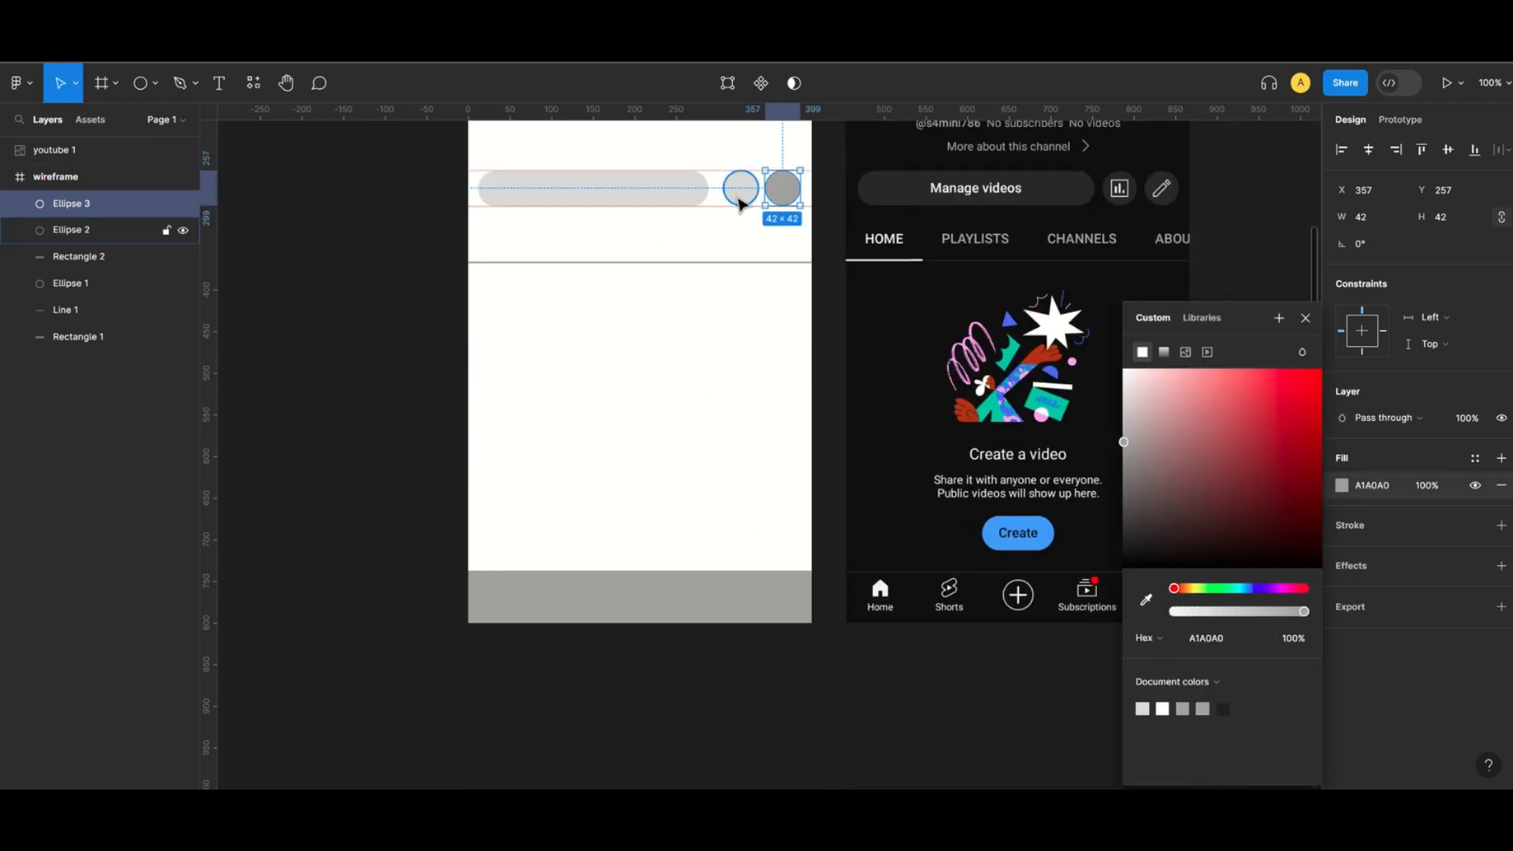
# Apply the bottom bar's gray to the other small circle, the Manage videos rectangle and the profile picture circle together.
pyautogui.click(740, 189)
pyautogui.keyDown('shift'); pyautogui.click(658, 192); pyautogui.keyUp('shift')
pyautogui.scroll(4, 666, 189)
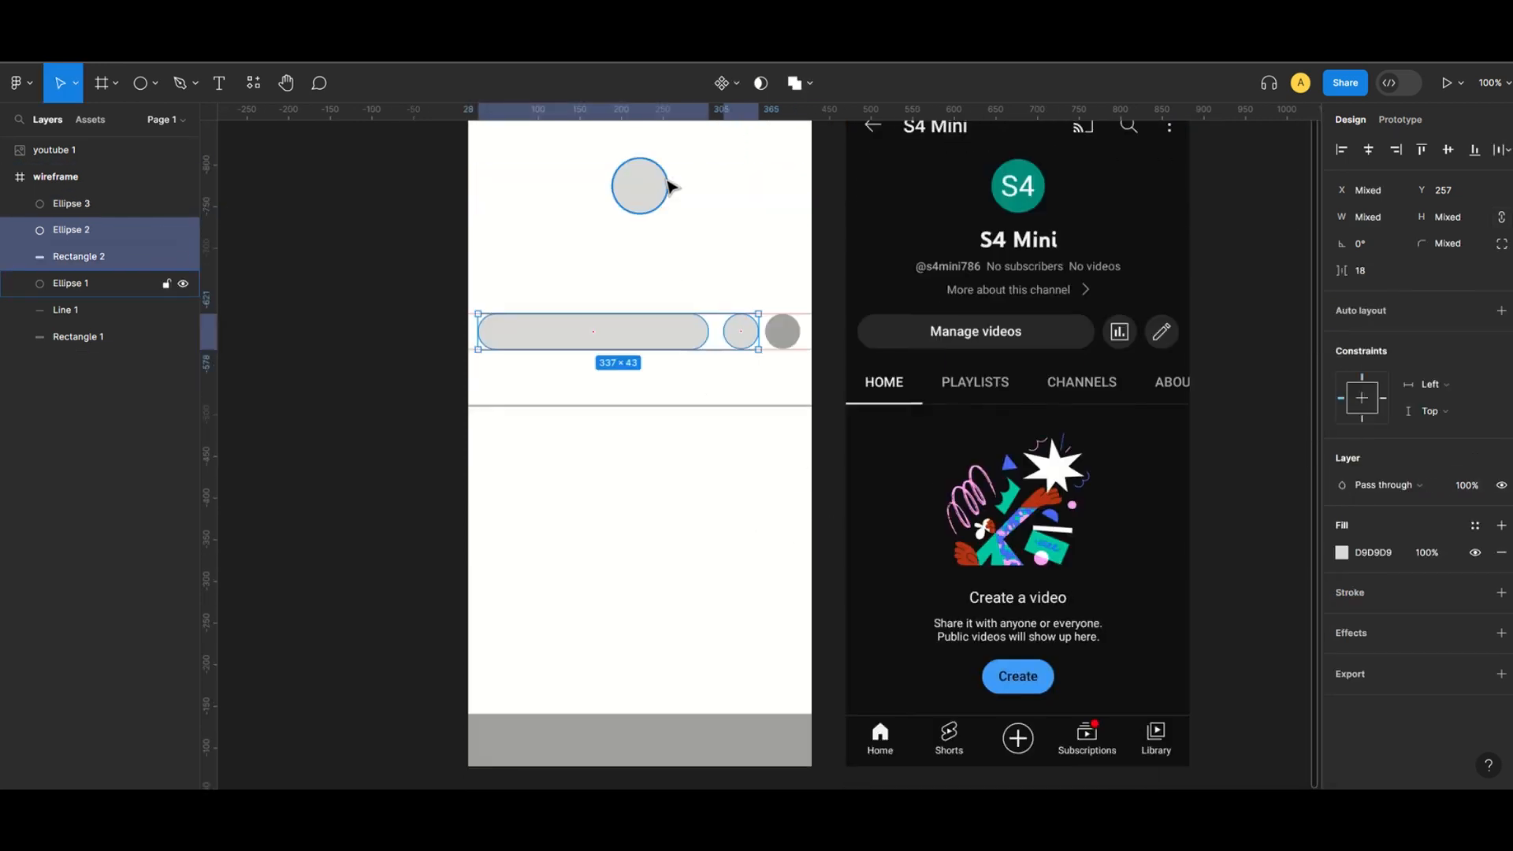
pyautogui.keyDown('shift'); pyautogui.click(642, 234); pyautogui.keyUp('shift')
pyautogui.scroll(-1, 662, 315)
pyautogui.scroll(-3, 684, 404)
pyautogui.click(1341, 526)
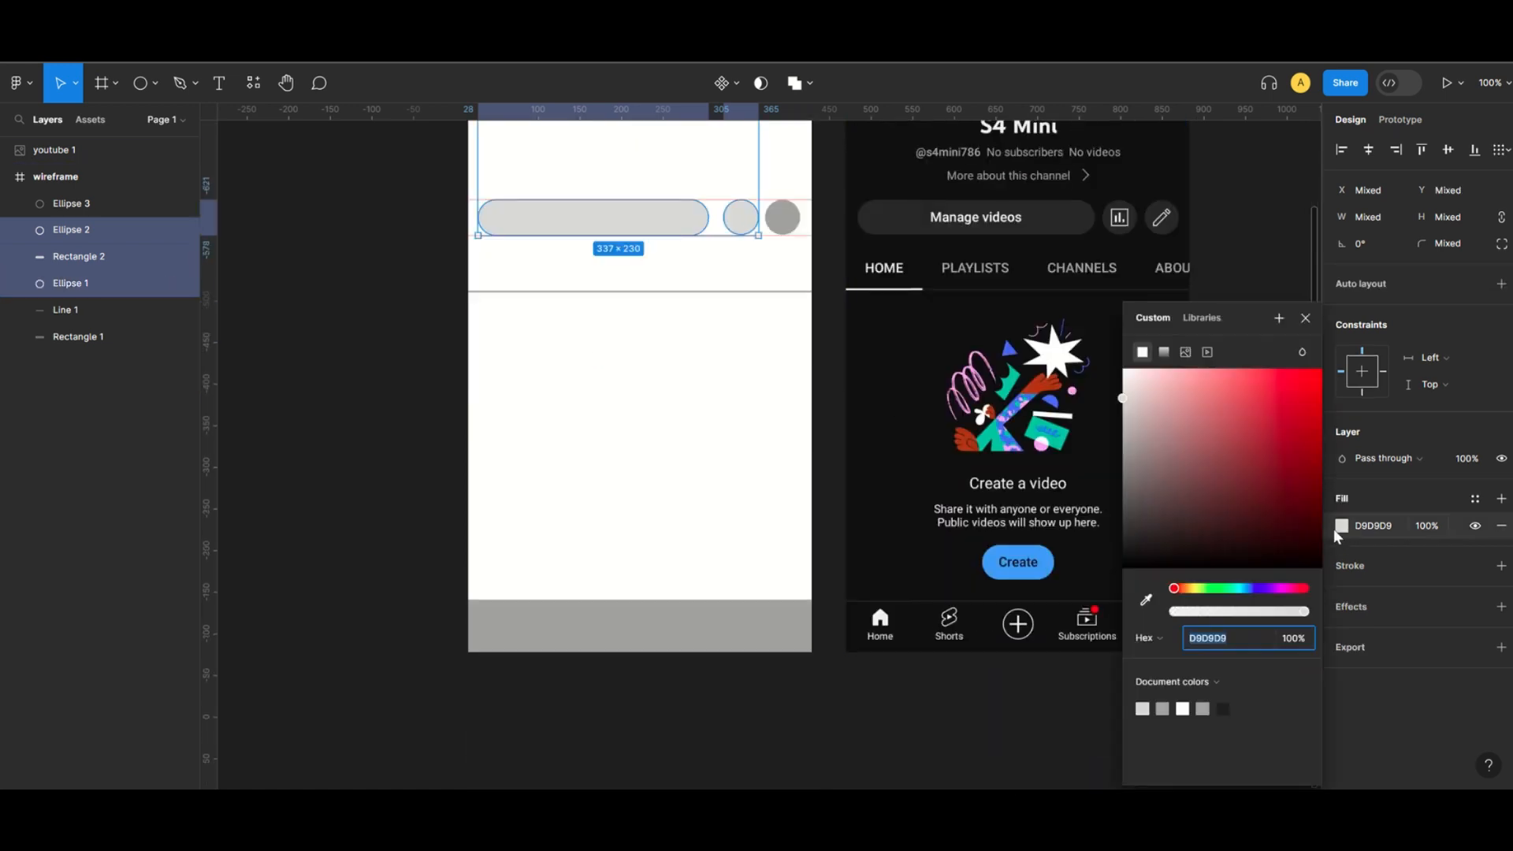
pyautogui.press('i')
pyautogui.click(789, 632)
pyautogui.click(395, 405)
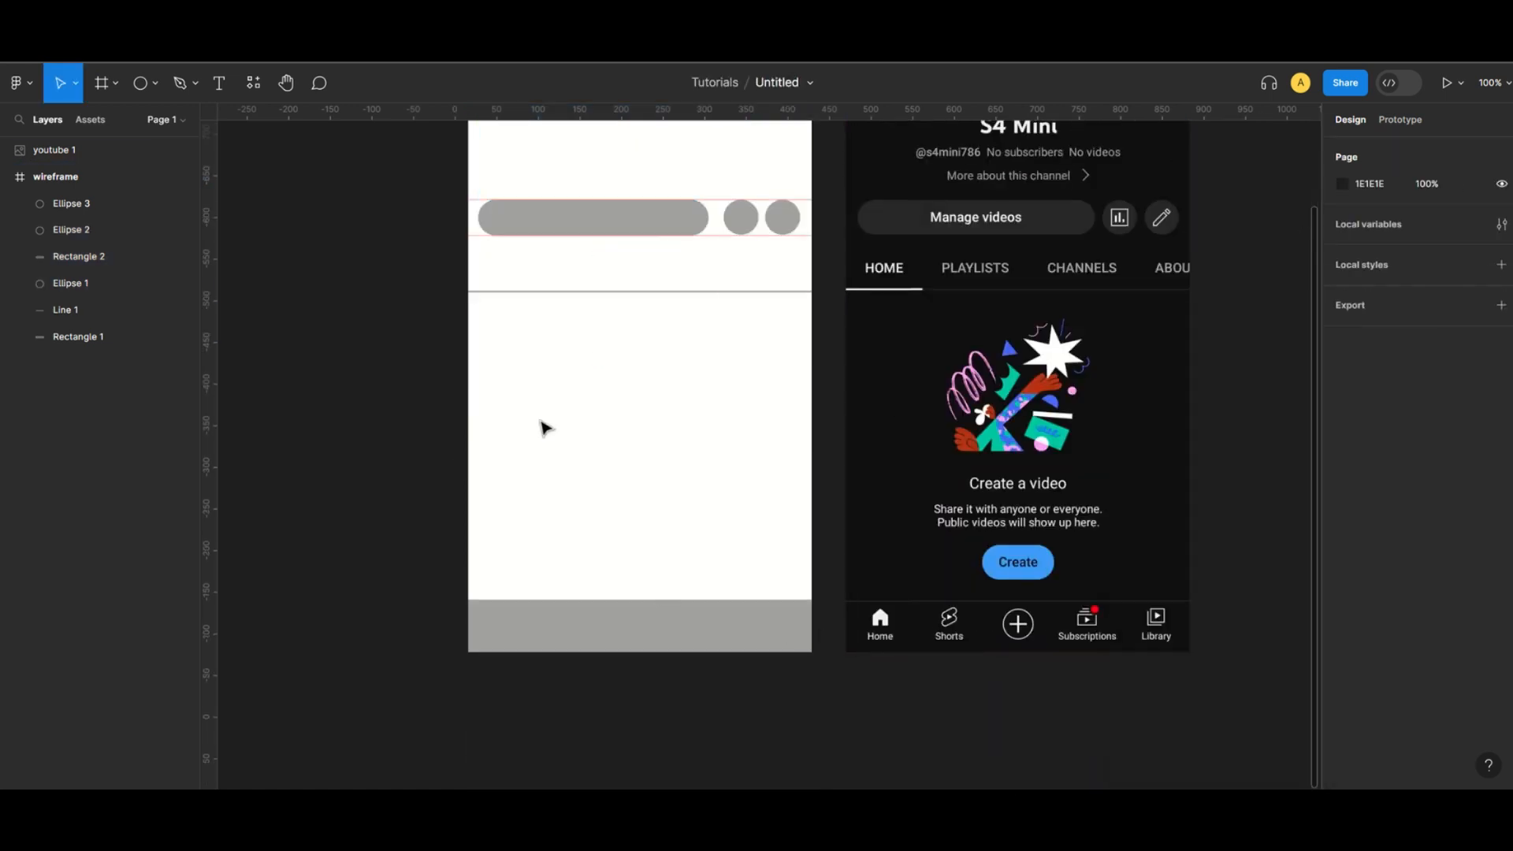
# Nudge the outermost small circle down to Y 258.
pyautogui.scroll(3, 736, 425)
pyautogui.scroll(-1, 780, 416)
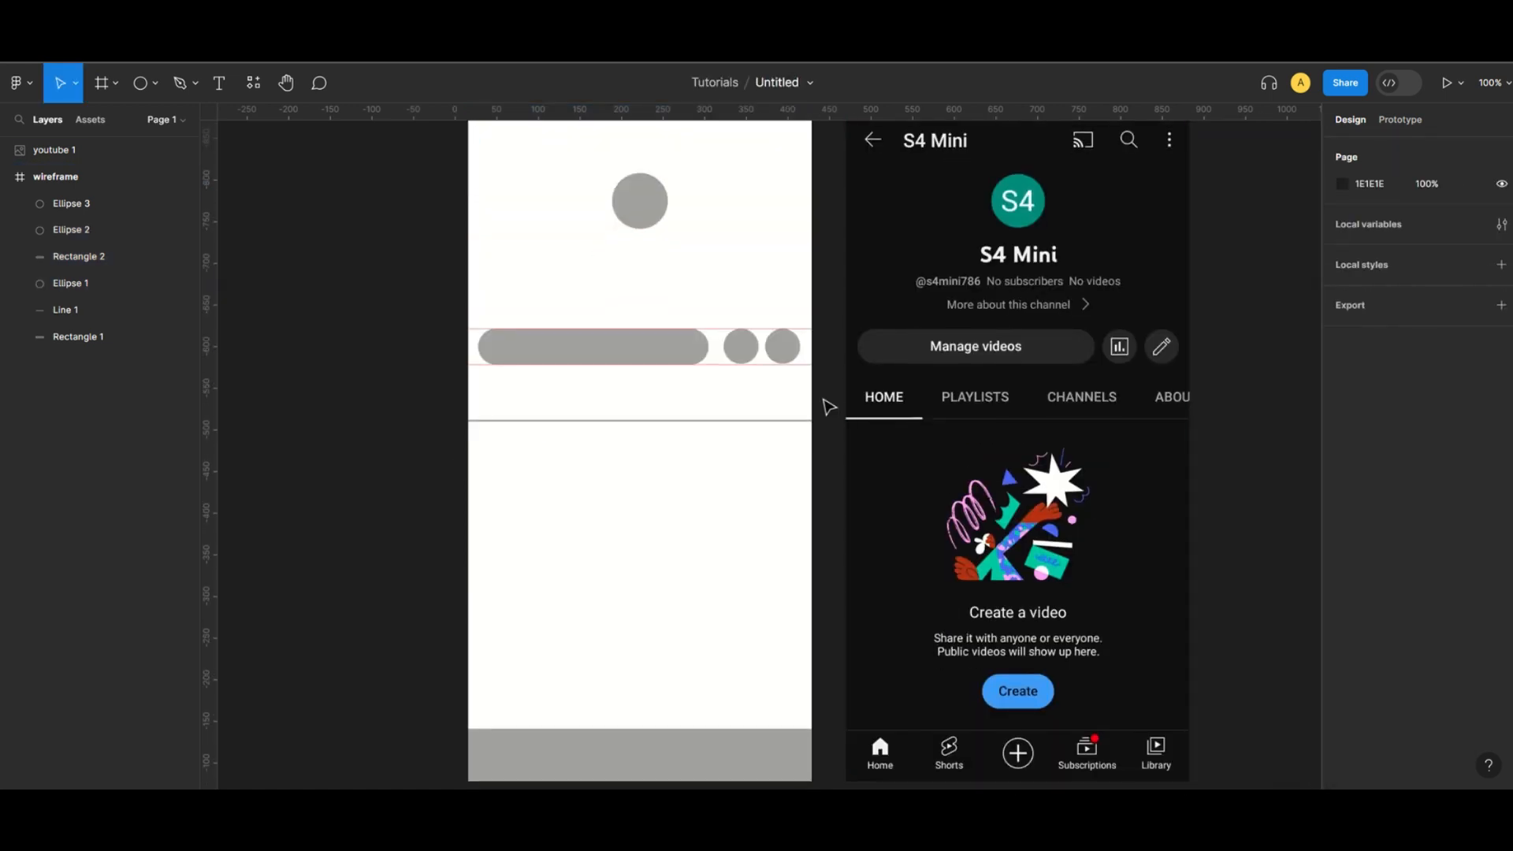
pyautogui.click(787, 356)
pyautogui.press('Down')
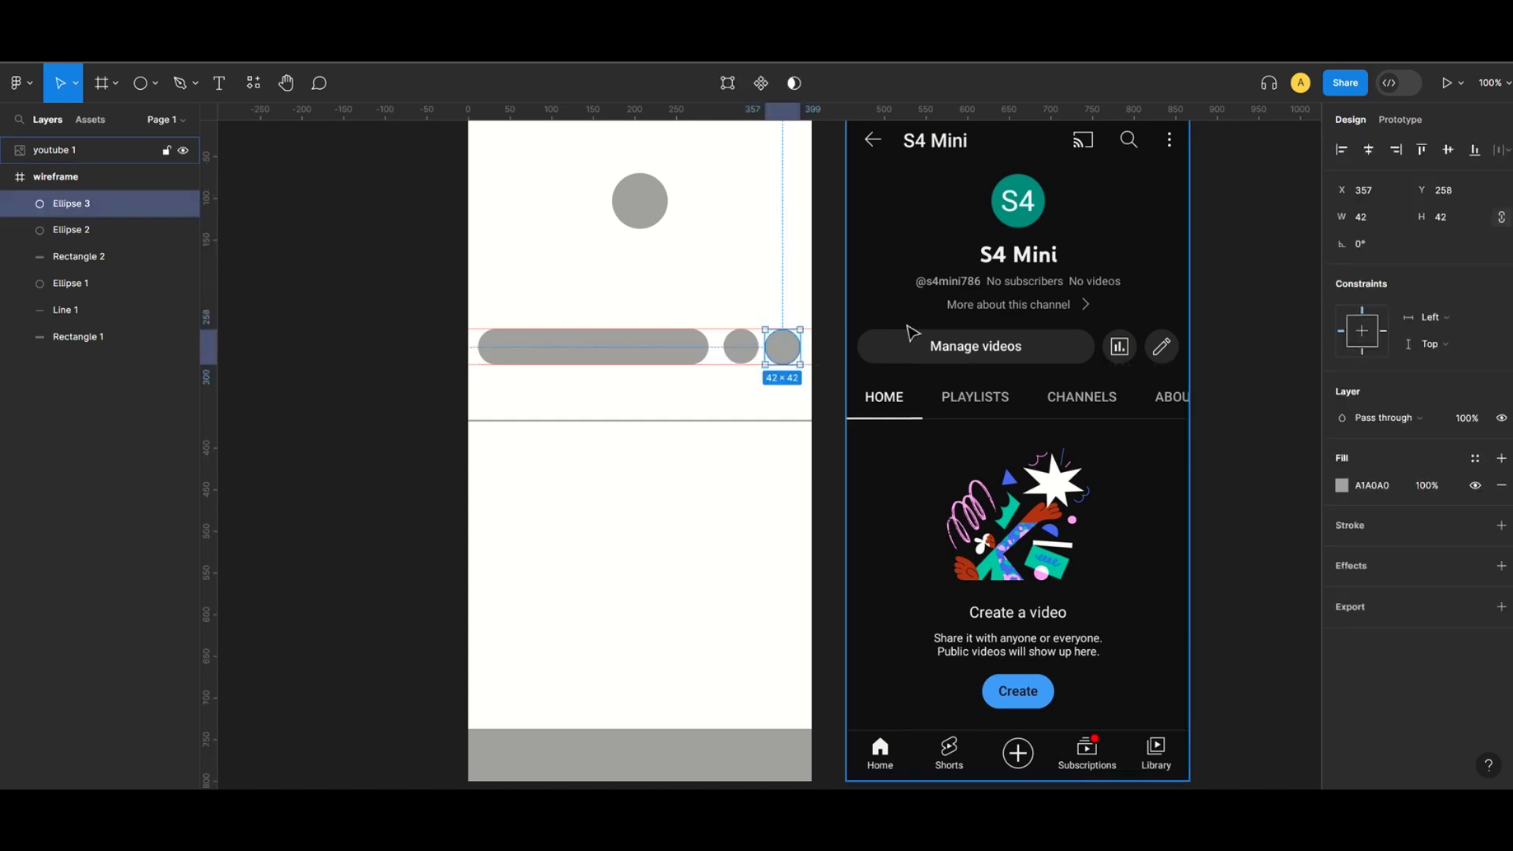
# Delete the outermost small circle, enlarge the remaining one to 43 × 43 and duplicate it beside itself at X 354.
pyautogui.scroll(5, 912, 333)
pyautogui.scroll(3, 780, 410)
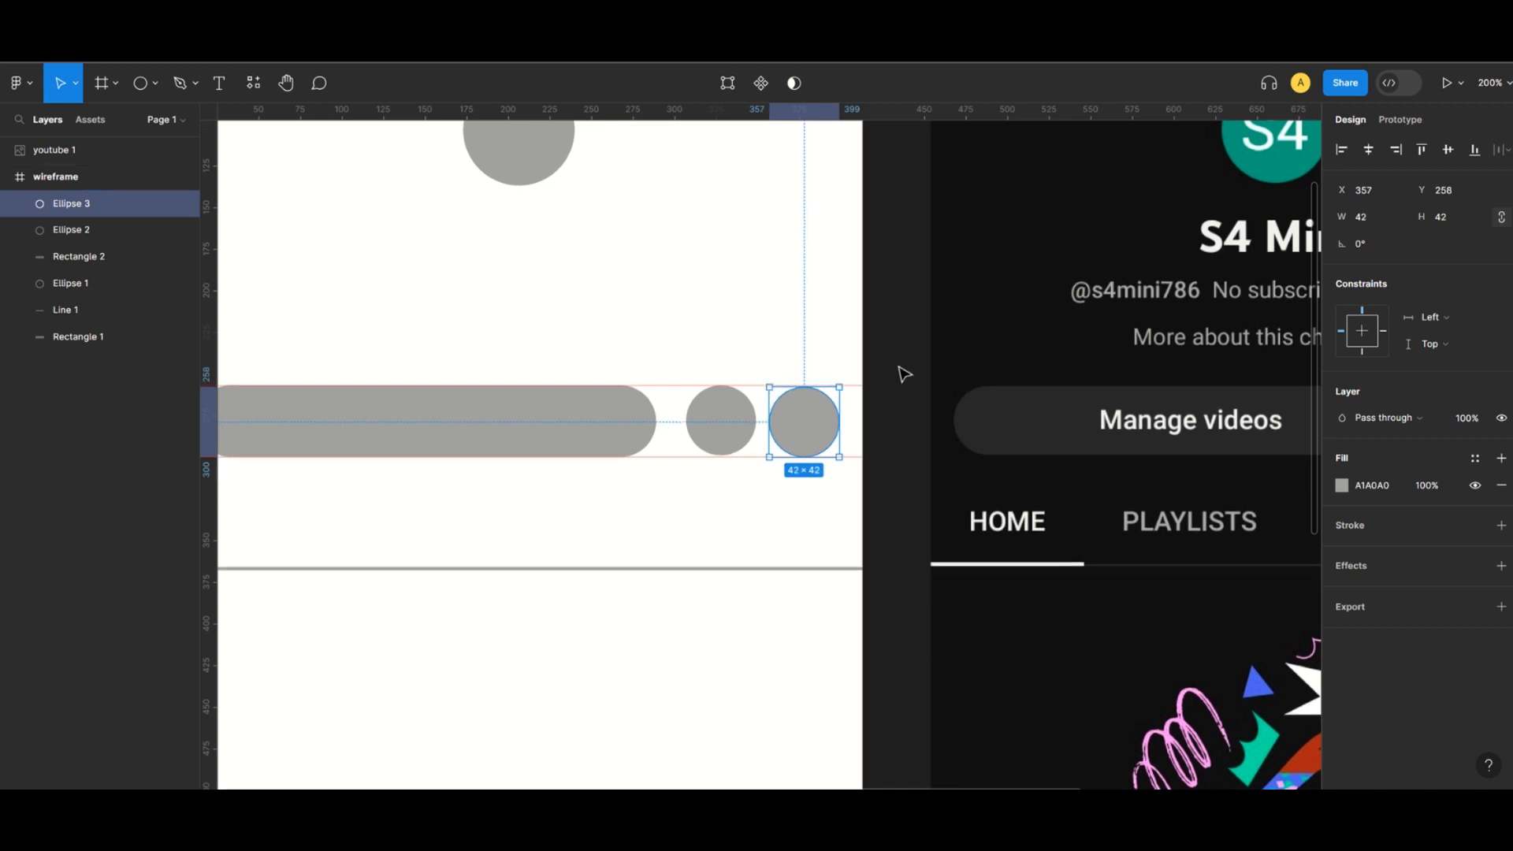
pyautogui.click(905, 375)
pyautogui.click(749, 432)
pyautogui.click(812, 422)
pyautogui.press('Delete')
pyautogui.click(714, 421)
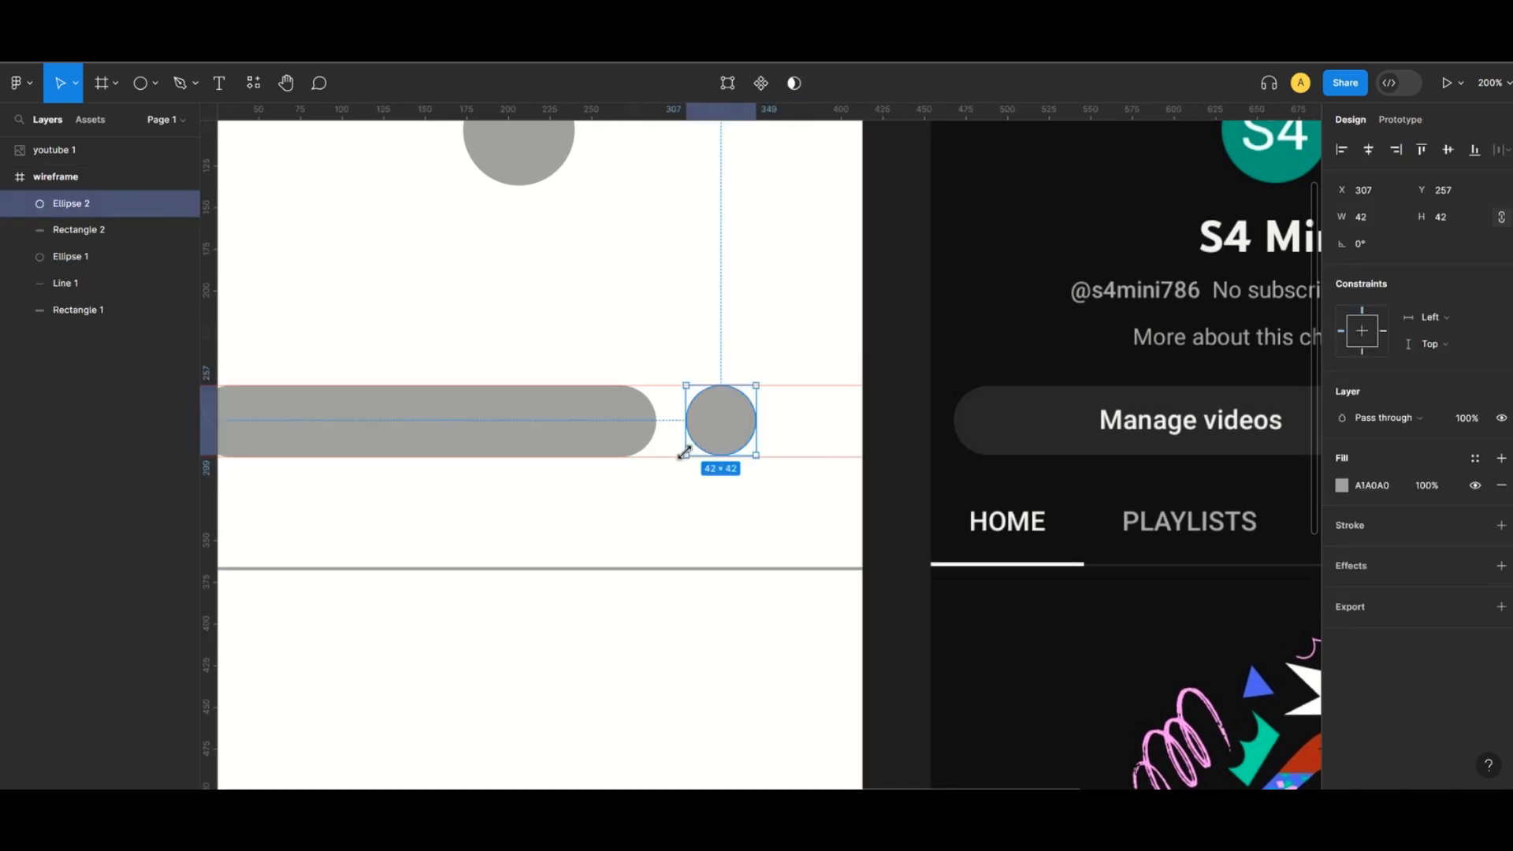
pyautogui.moveTo(685, 453); pyautogui.dragTo(805, 446)
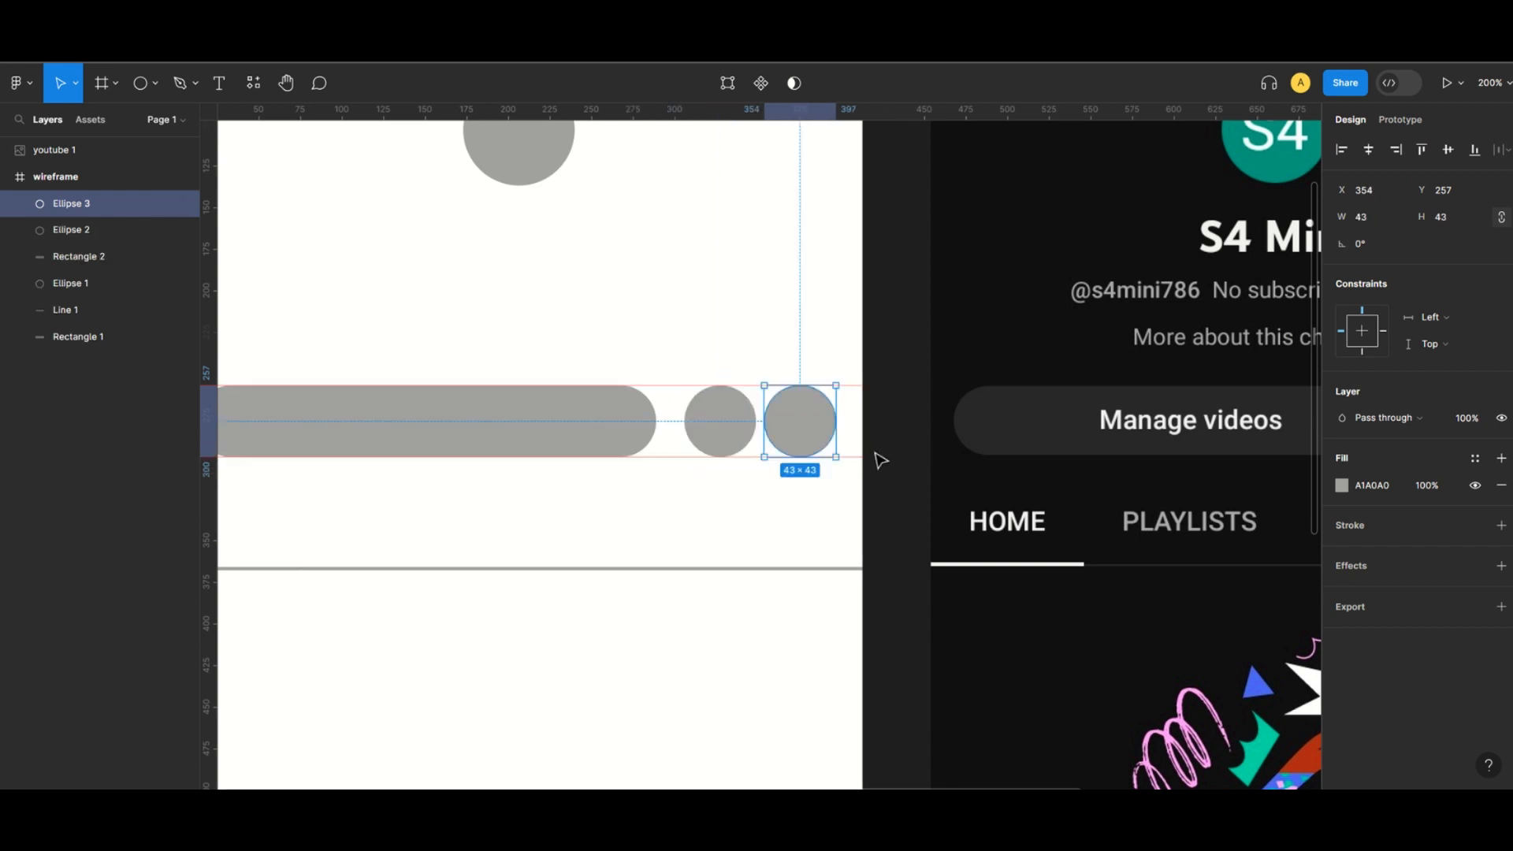
pyautogui.click(880, 460)
# Adjust the size of the profile picture circle and keep it in the middle of the frame's width.
pyautogui.press('-')
pyautogui.press('-')
pyautogui.press('+')
pyautogui.press('+')
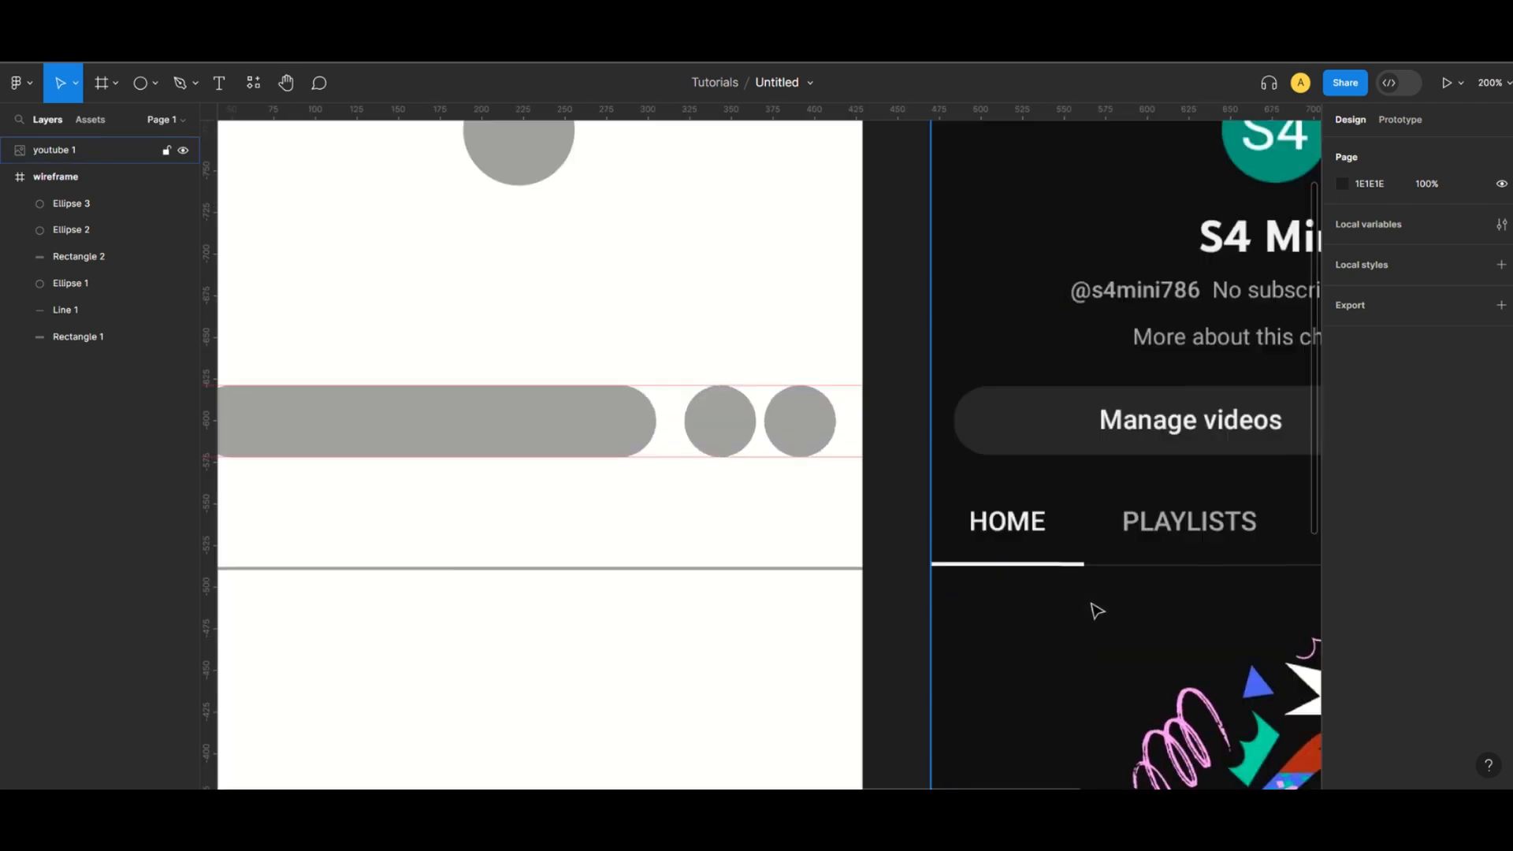
pyautogui.press('-')
pyautogui.click(653, 304)
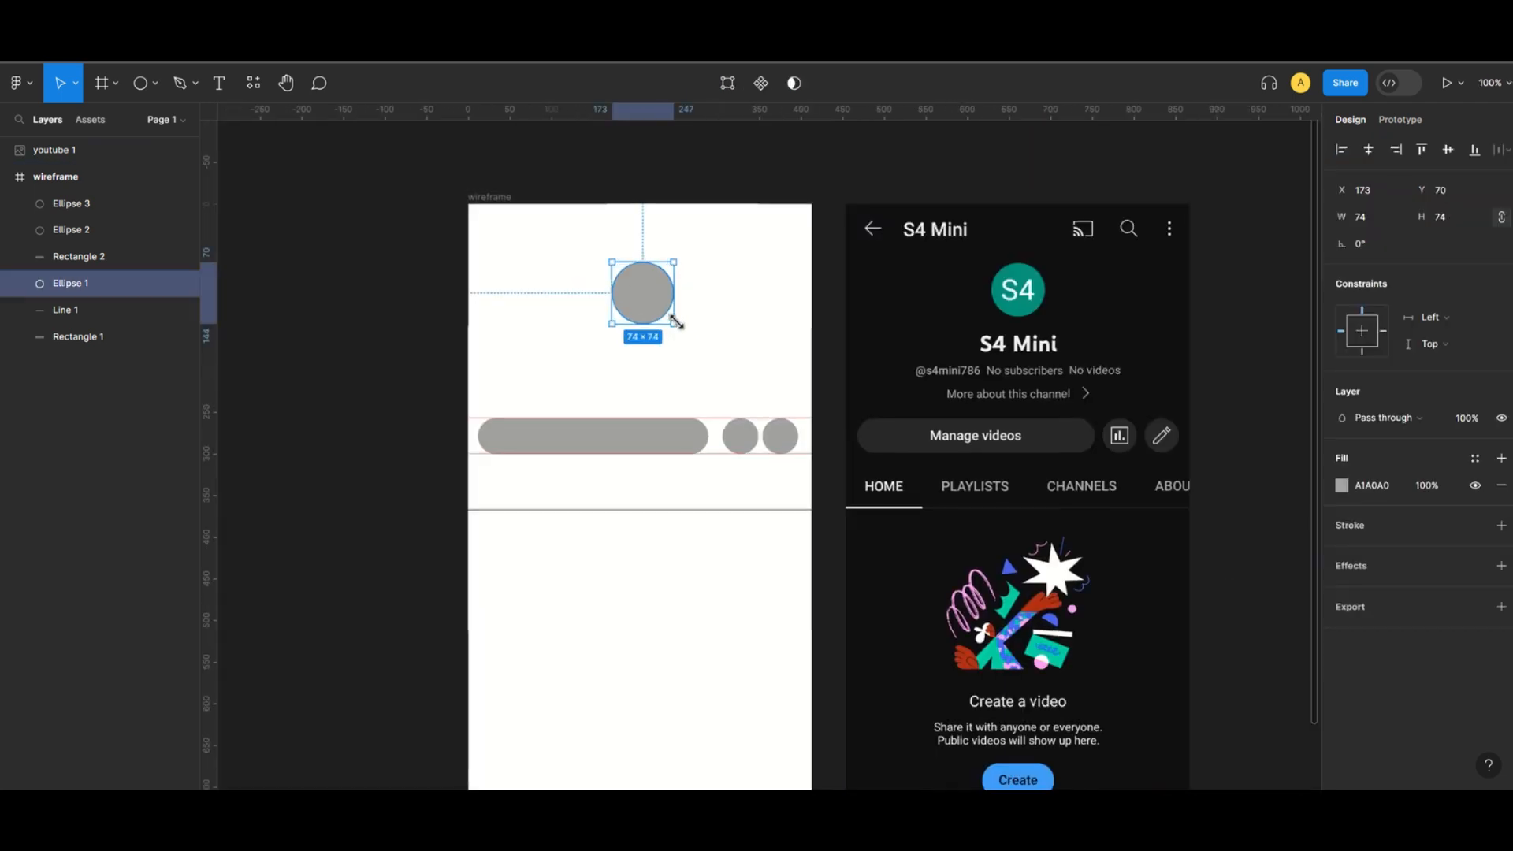
pyautogui.moveTo(662, 299); pyautogui.dragTo(656, 320)
pyautogui.click(847, 162)
pyautogui.scroll(-3, 662, 412)
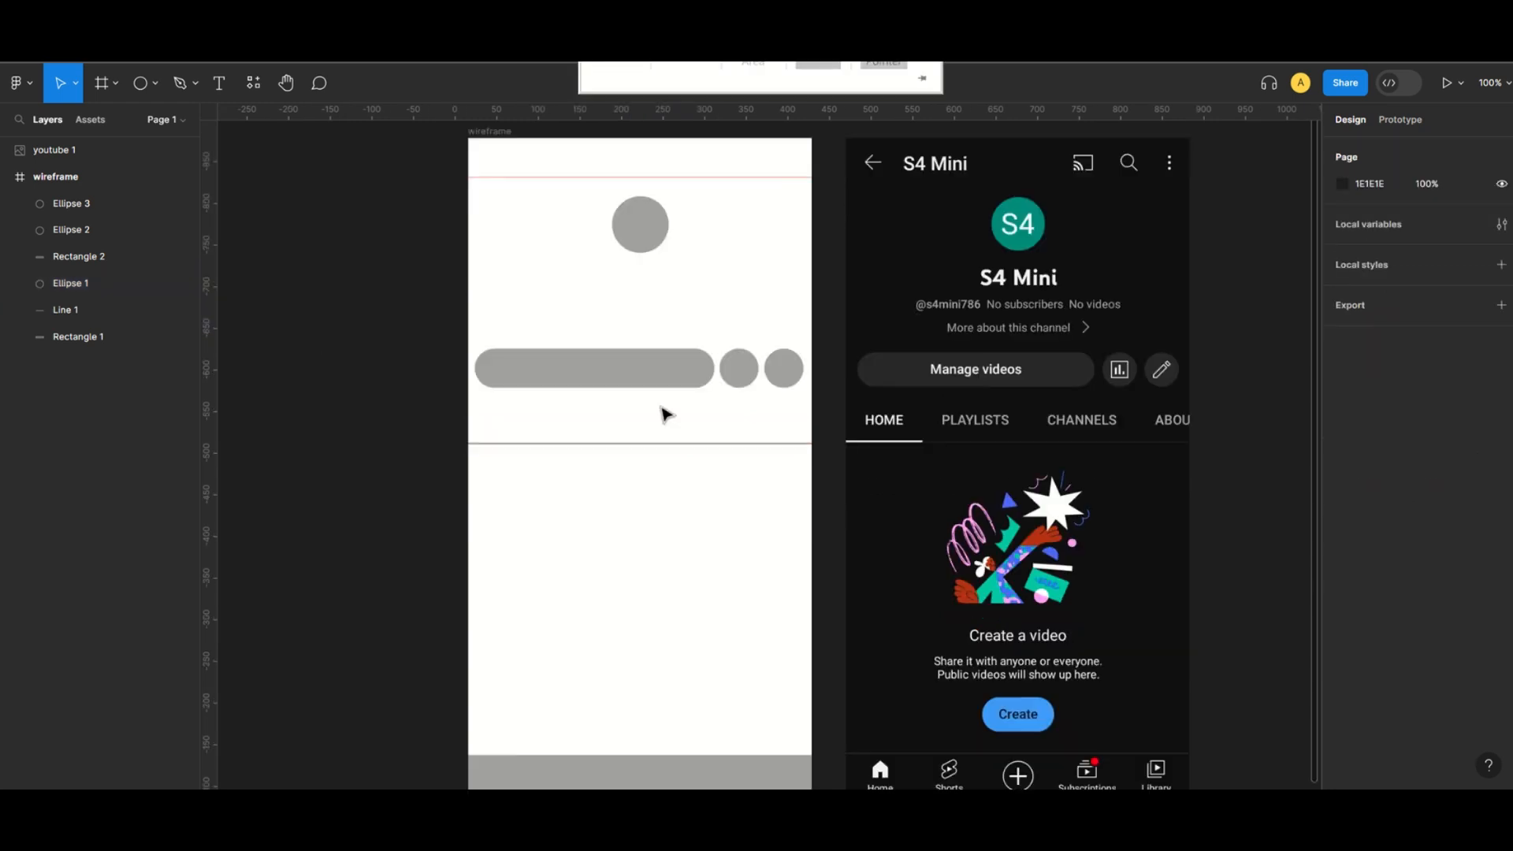
# Position the light gray circle for the add icon in the middle of the bottom bar.
pyautogui.scroll(1, 723, 234)
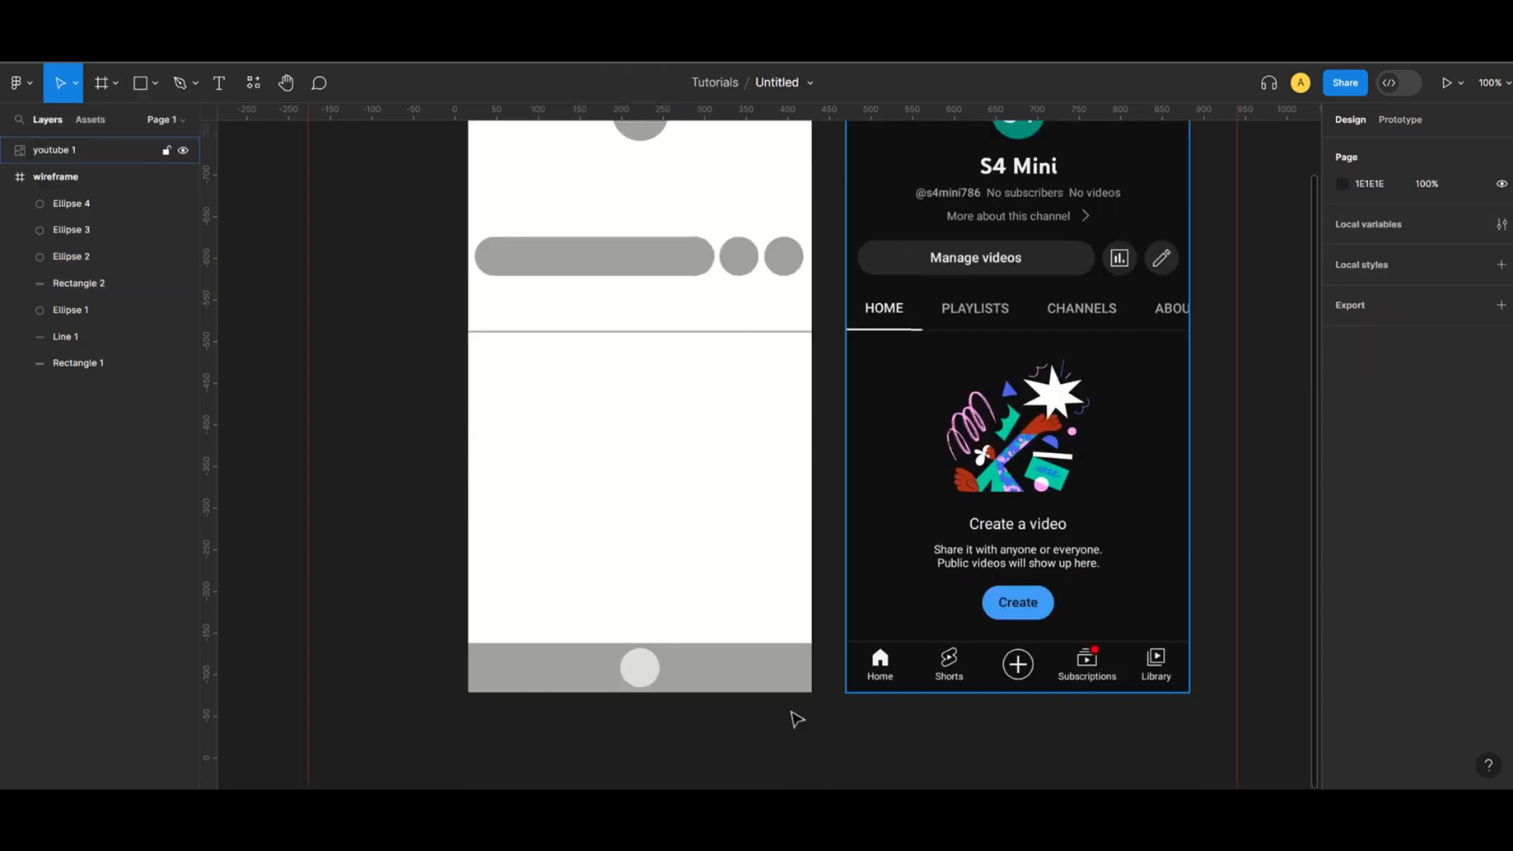
pyautogui.moveTo(640, 666); pyautogui.dragTo(642, 682)
pyautogui.press('Escape')
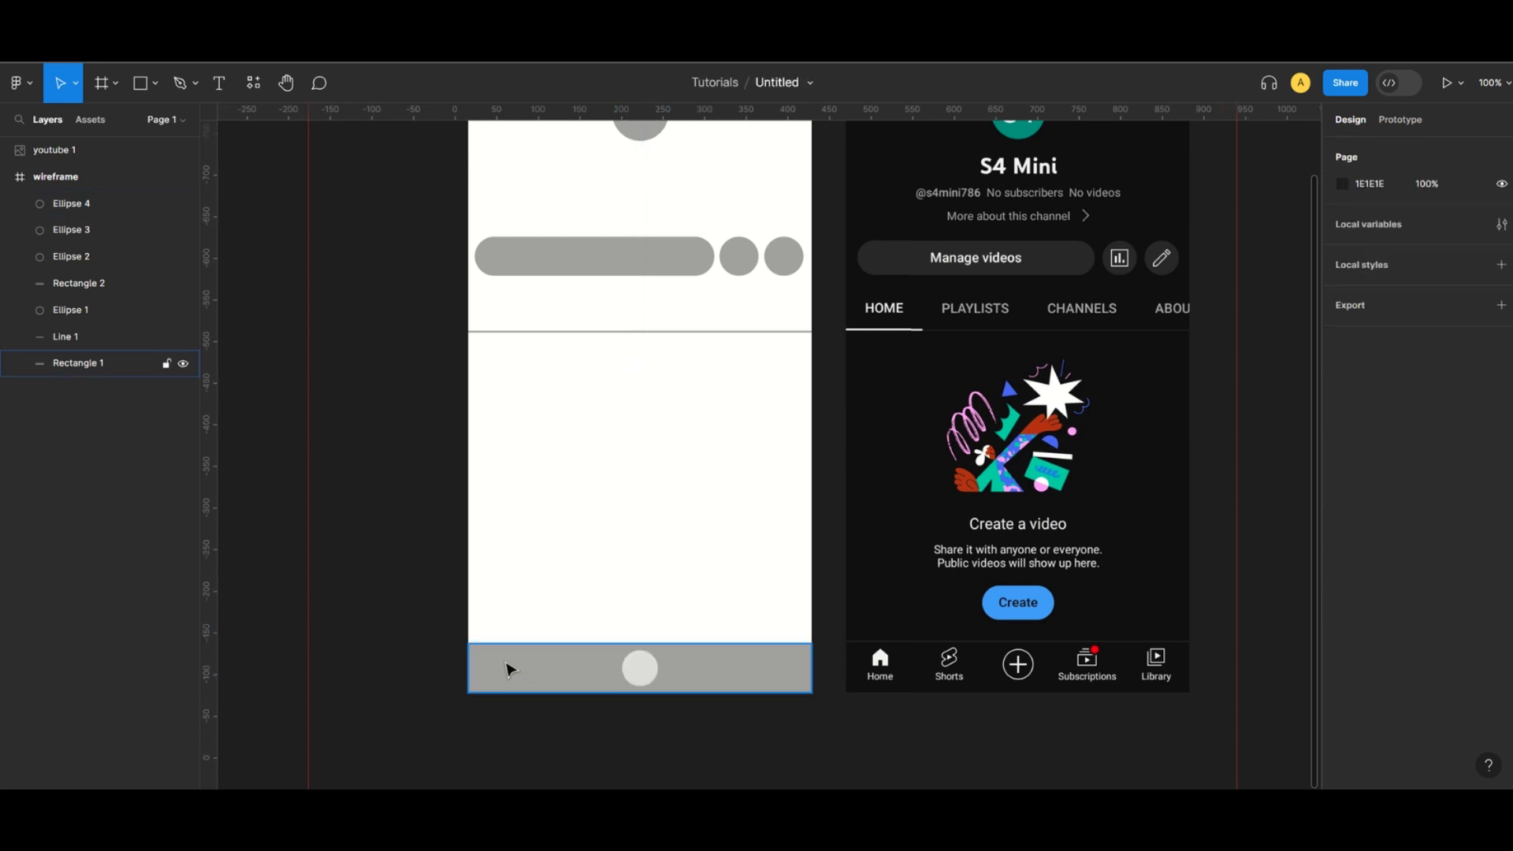
pyautogui.click(634, 674)
# Draw a 27 × 27 square in the bottom bar for the Home icon and place a matching square for Shorts.
pyautogui.click(155, 83)
pyautogui.click(158, 121)
pyautogui.moveTo(717, 492); pyautogui.dragTo(733, 519)
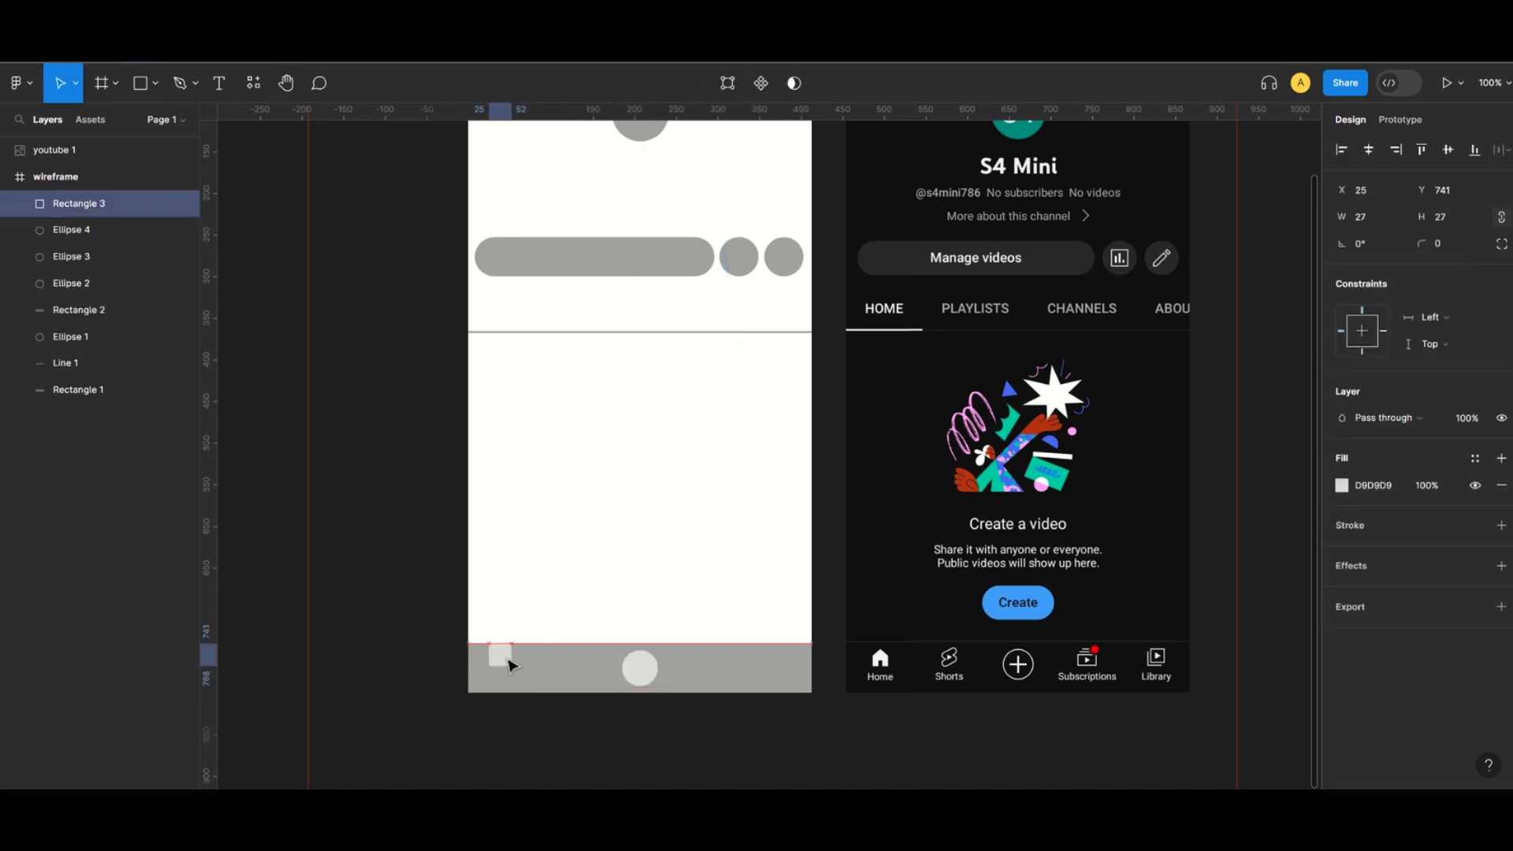
pyautogui.moveTo(507, 659)
pyautogui.mouseDown()
pyautogui.moveTo(498, 671)
pyautogui.moveTo(583, 672)
pyautogui.mouseUp()
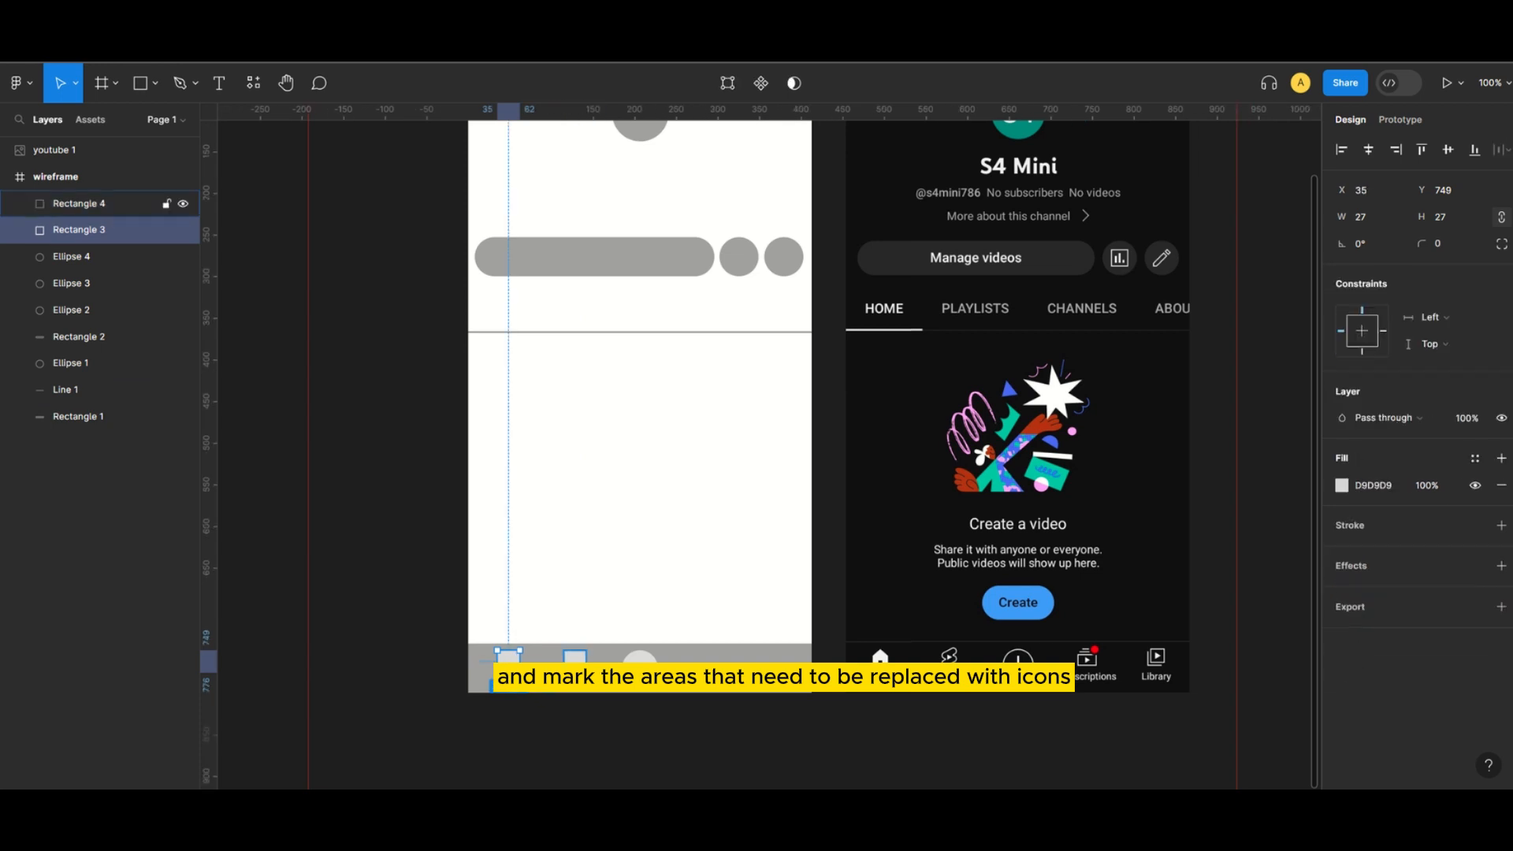
# Duplicate the two icon squares and place the copies at the Subscriptions and Library positions in the bottom bar.
pyautogui.keyDown('shift'); pyautogui.click(78, 256); pyautogui.keyUp('shift')
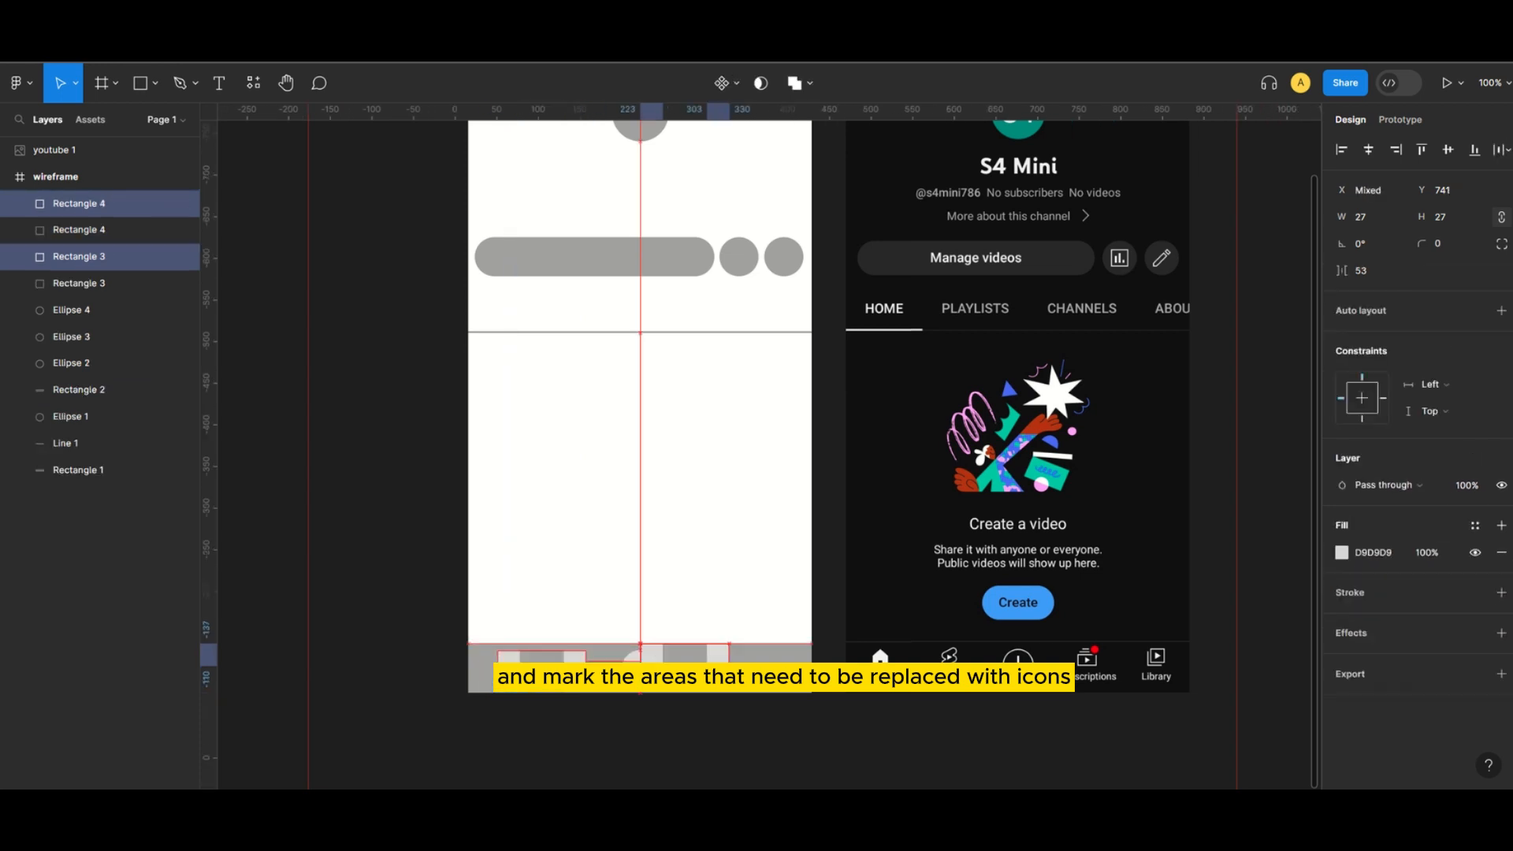
pyautogui.moveTo(713, 654); pyautogui.dragTo(758, 654)
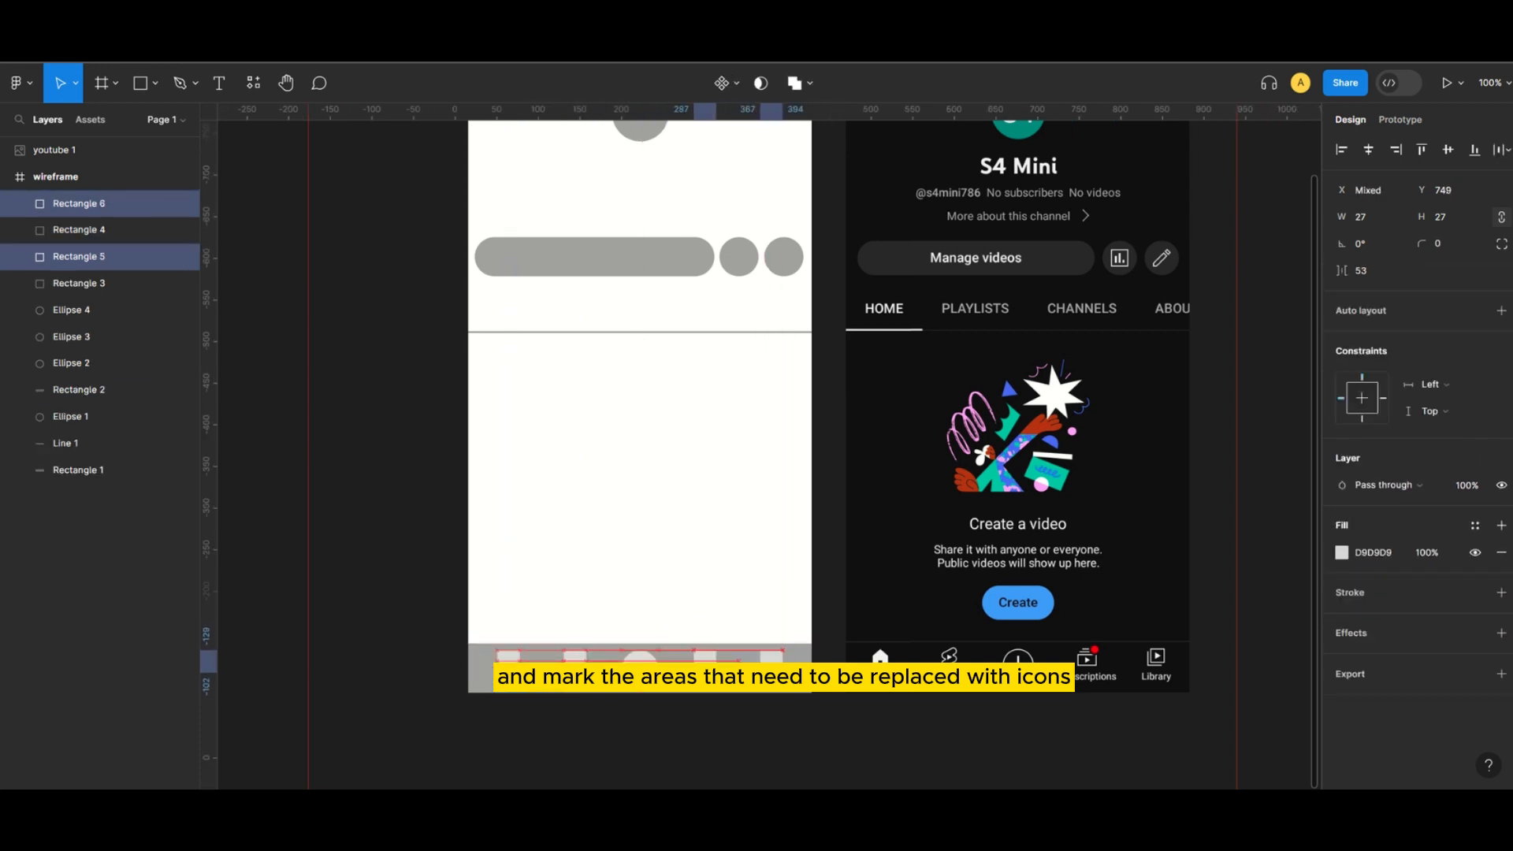
pyautogui.click(929, 716)
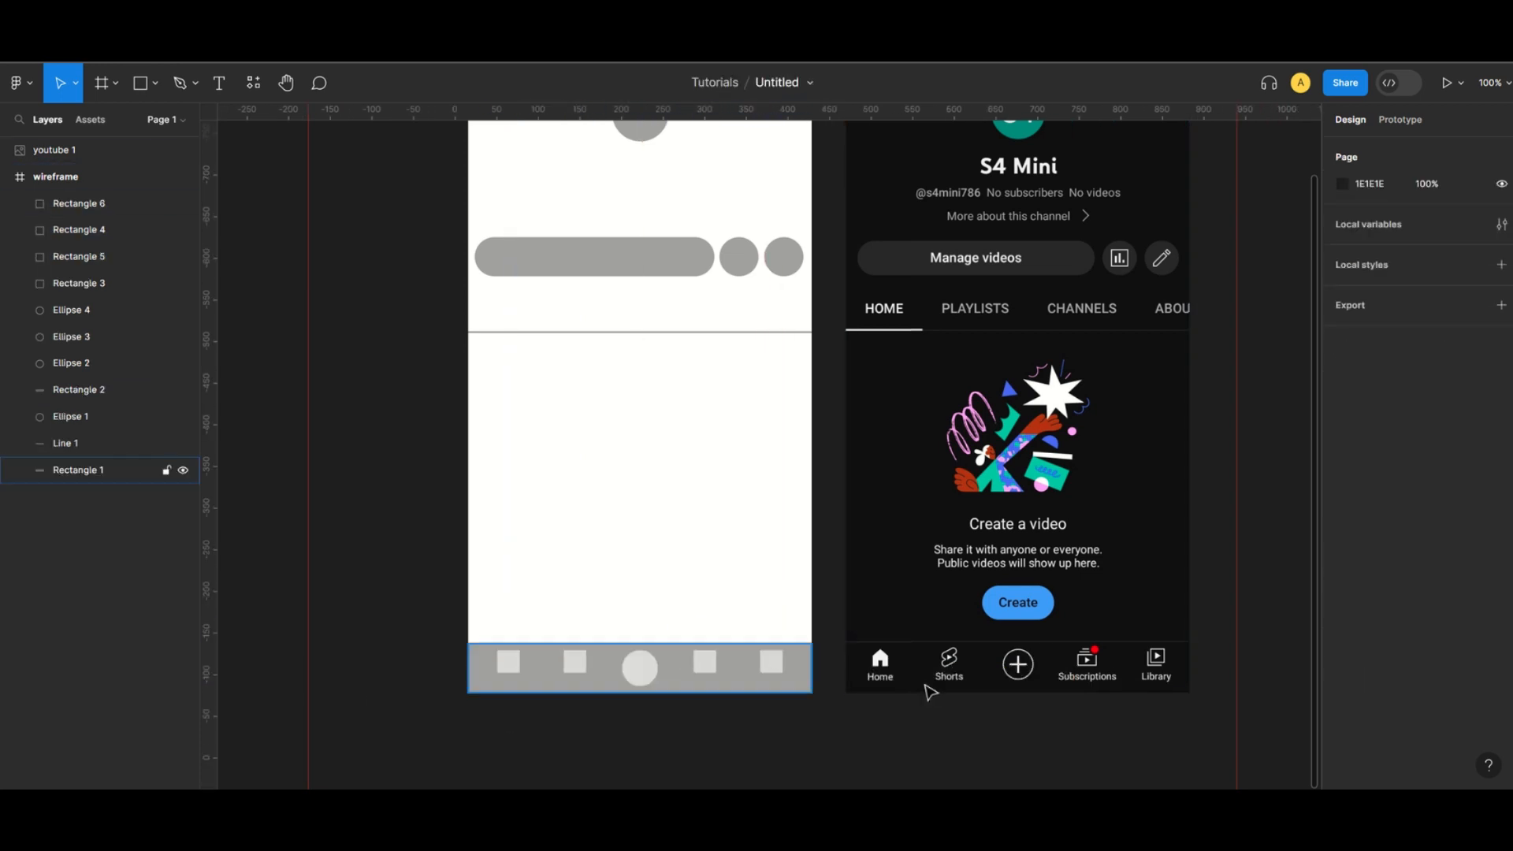
# Move a horizontal guide below the reference's header and draw a full-width header rectangle about 413 × 42 above it.
pyautogui.scroll(2, 678, 588)
pyautogui.hotkey('ctrl', '-')
pyautogui.hotkey('ctrl', '+')
pyautogui.scroll(1, 1080, 239)
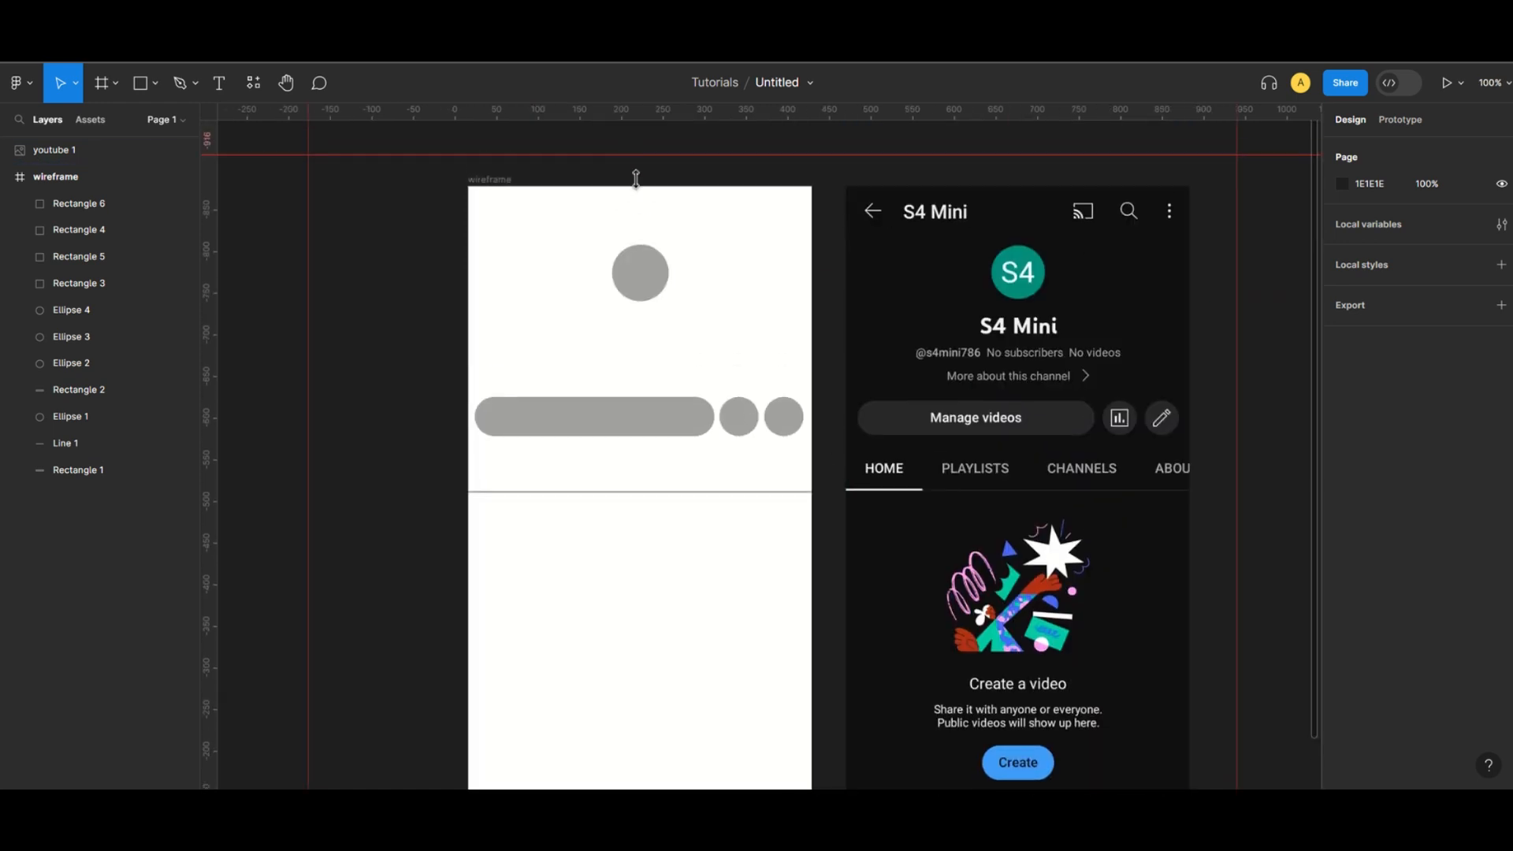
pyautogui.moveTo(635, 179); pyautogui.dragTo(635, 223)
pyautogui.press('r')
pyautogui.moveTo(468, 186); pyautogui.dragTo(812, 220)
# Try to recolor the header rectangle with a color sampled from the wireframe.
pyautogui.click(1341, 486)
pyautogui.click(1146, 601)
pyautogui.click(636, 442)
pyautogui.click(640, 429)
pyautogui.click(709, 347)
pyautogui.click(78, 204)
pyautogui.click(1339, 485)
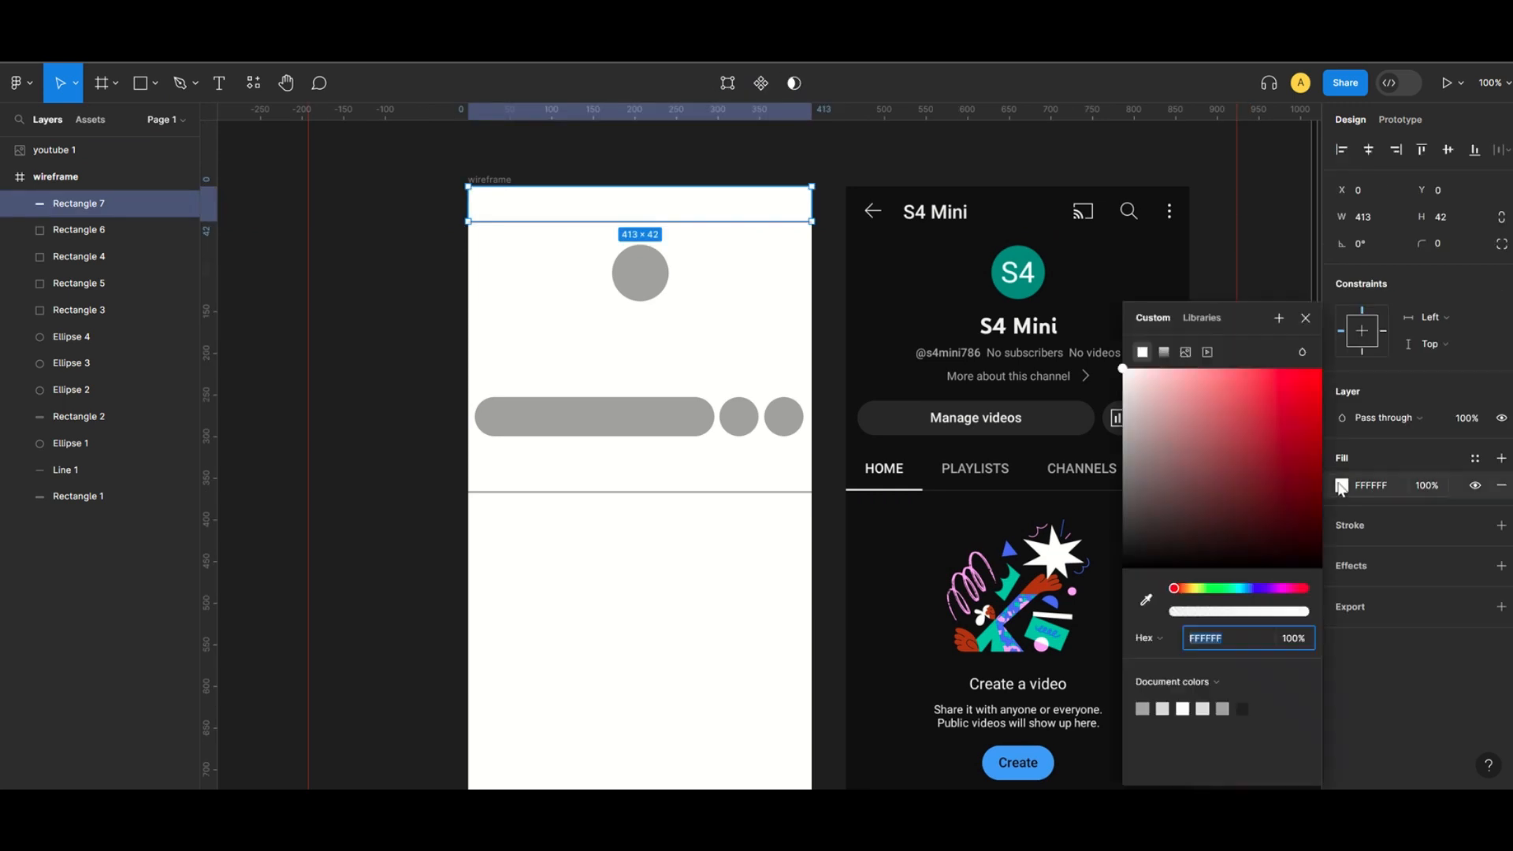
pyautogui.click(1305, 318)
pyautogui.click(985, 346)
# Fill the header rectangle with the gray A1A0A0 sampled from the Manage videos button.
pyautogui.click(654, 205)
pyautogui.click(1341, 486)
pyautogui.click(1145, 600)
pyautogui.click(526, 413)
pyautogui.click(338, 326)
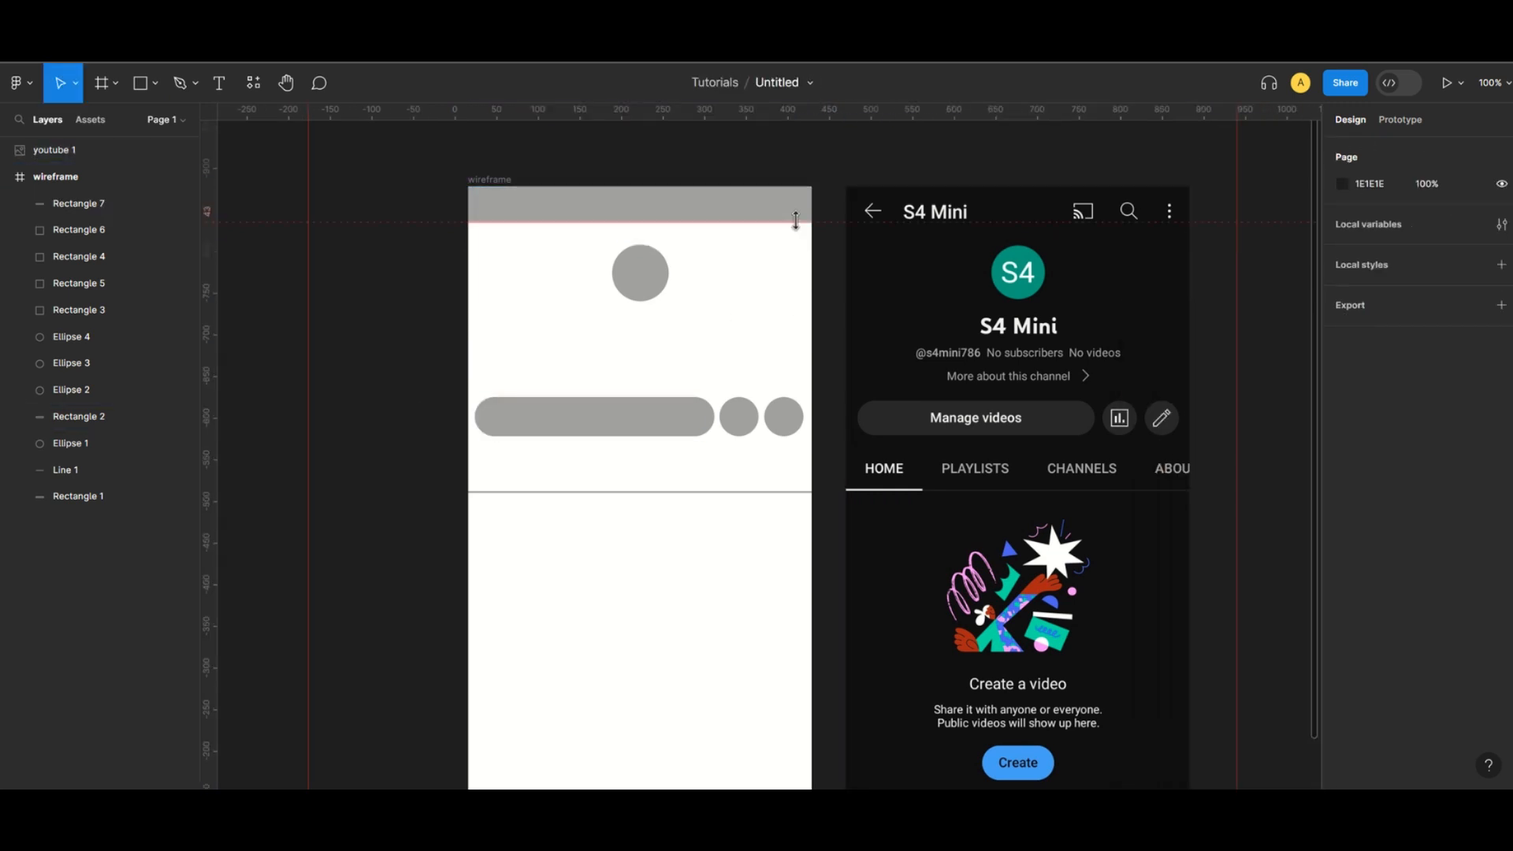
# Extend the header rectangle's lower edge slightly downward.
pyautogui.scroll(-1, 746, 317)
pyautogui.hotkey('ctrl', '-')
pyautogui.hotkey('ctrl', '+')
pyautogui.scroll(1, 726, 209)
pyautogui.click(671, 197)
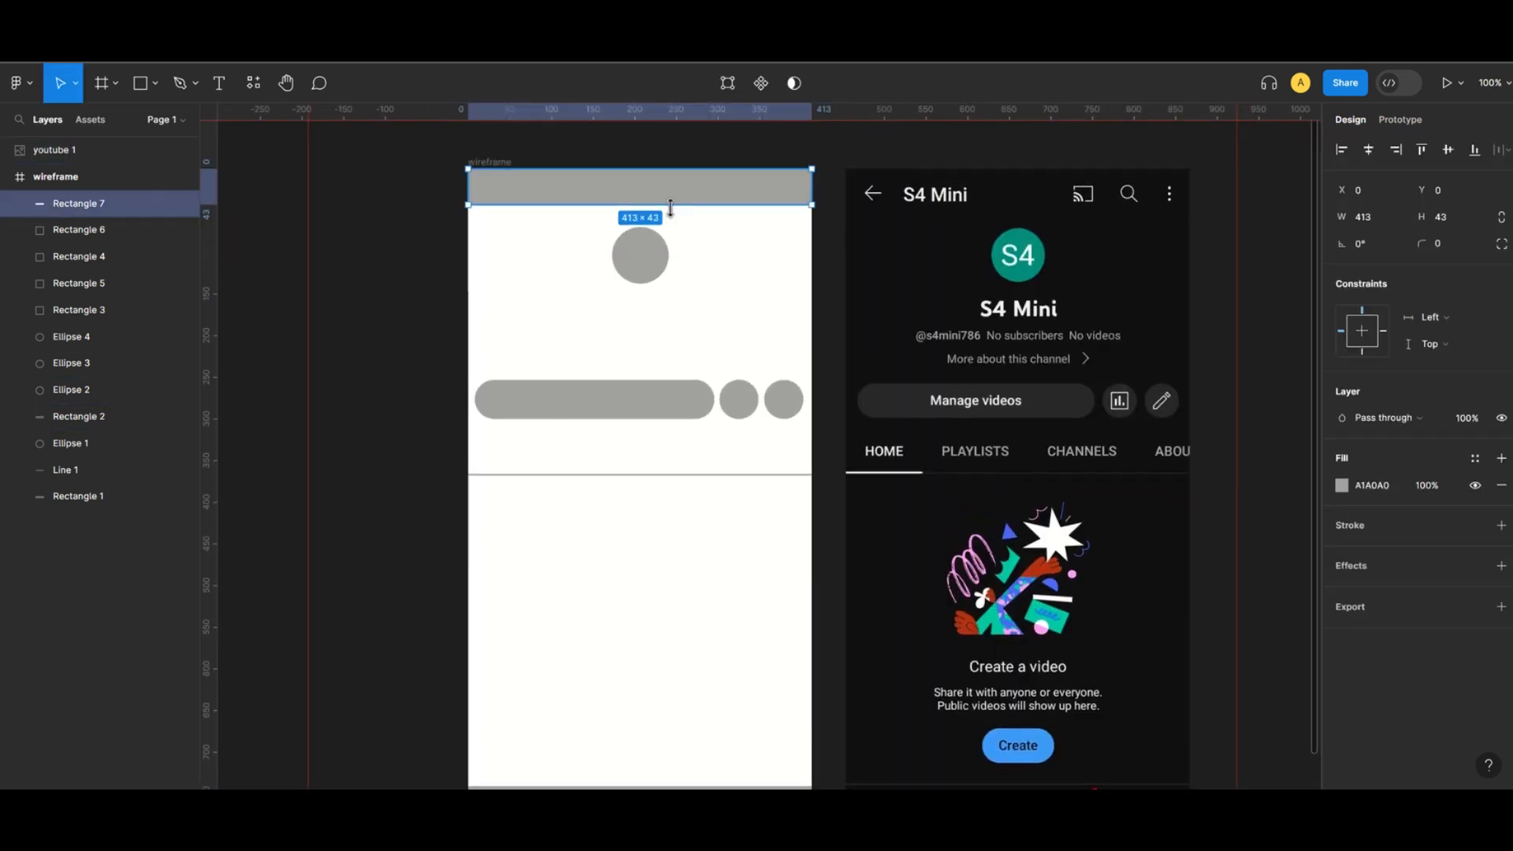
pyautogui.moveTo(671, 208); pyautogui.dragTo(670, 211)
pyautogui.click(832, 252)
pyautogui.scroll(-2, 841, 255)
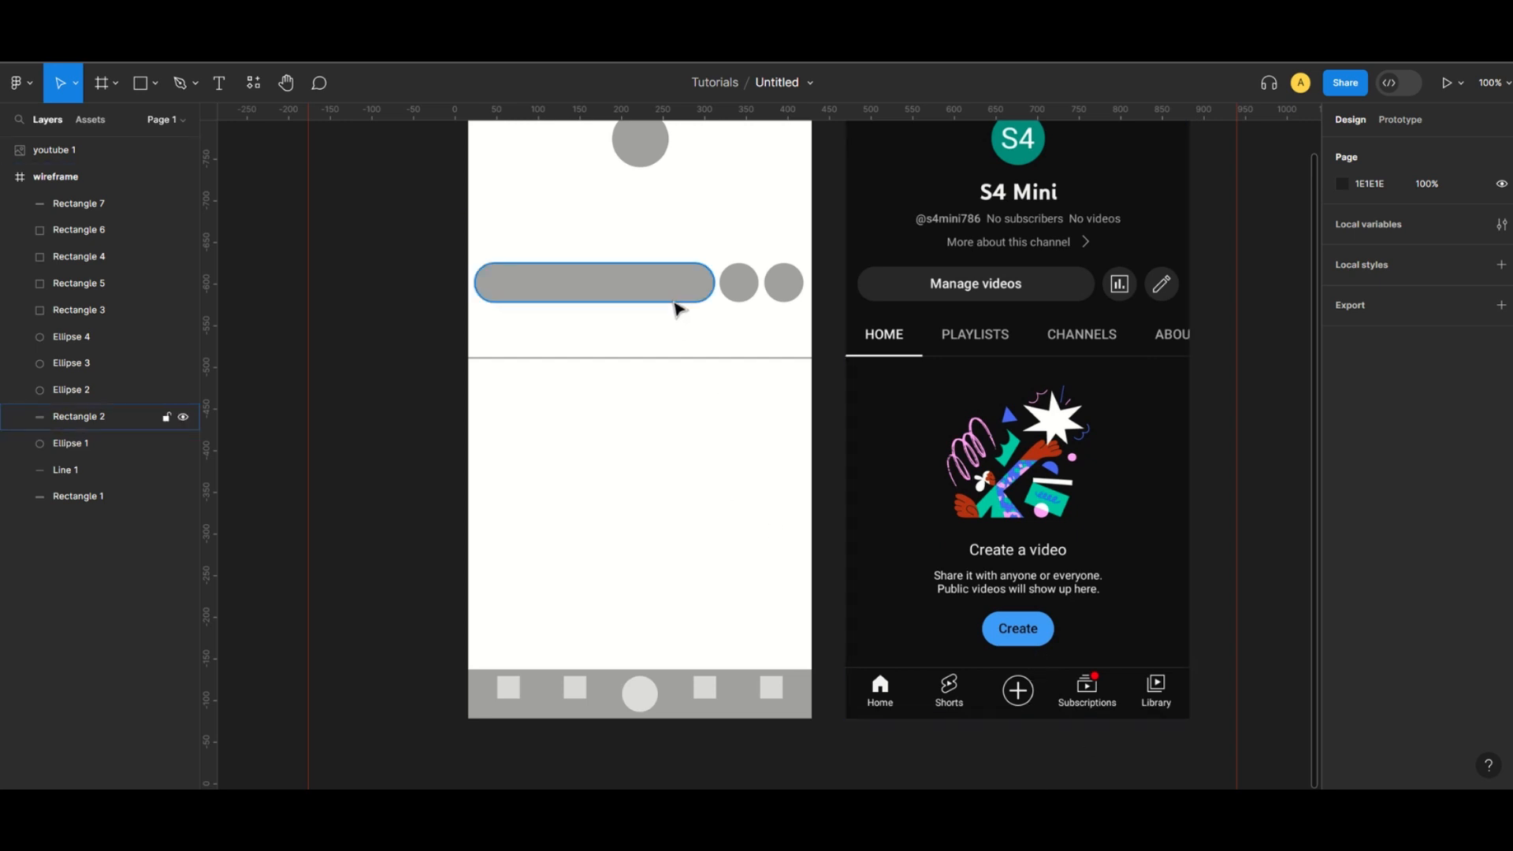
# Add the text "Manage Videos" on the wide rounded button.
pyautogui.press('t')
pyautogui.click(583, 273)
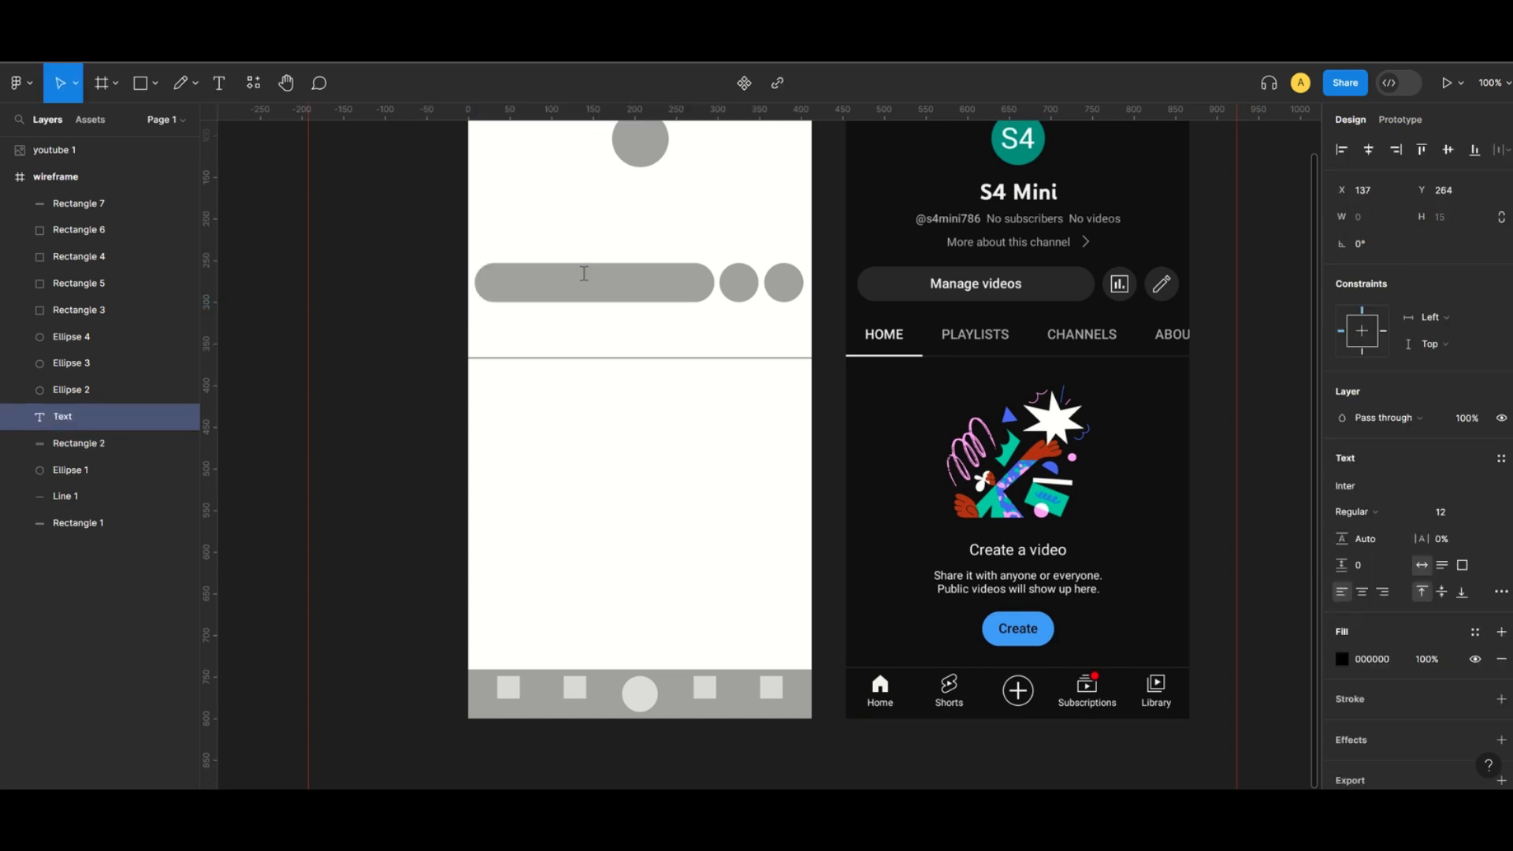
pyautogui.write('Manage Videos')
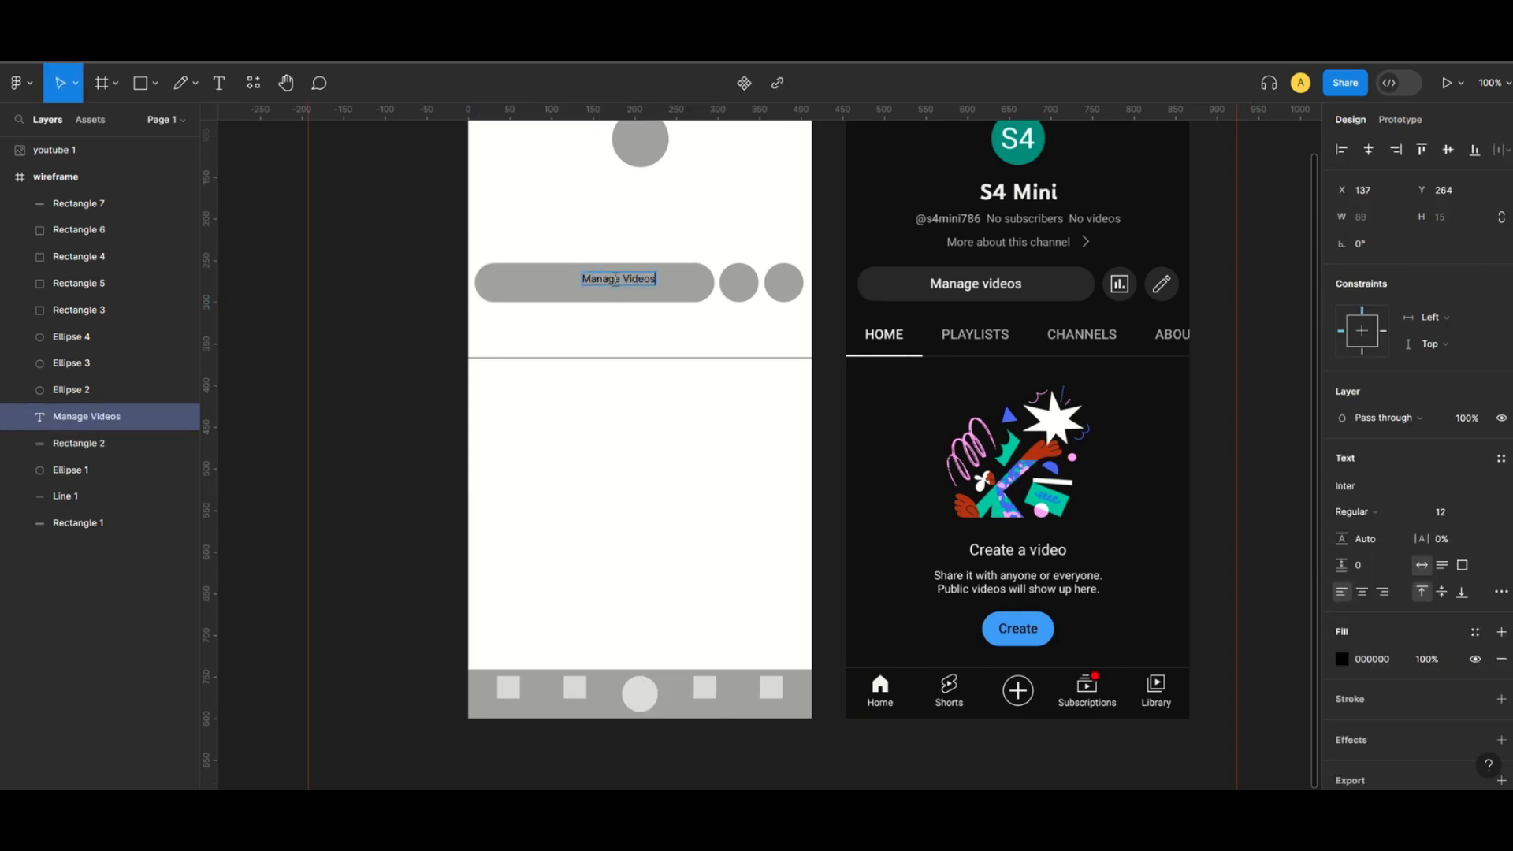
# Set the button label to Bold at size 16 and reword it as "Manage videos".
pyautogui.hotkey('ctrl', 'a')
pyautogui.click(1357, 467)
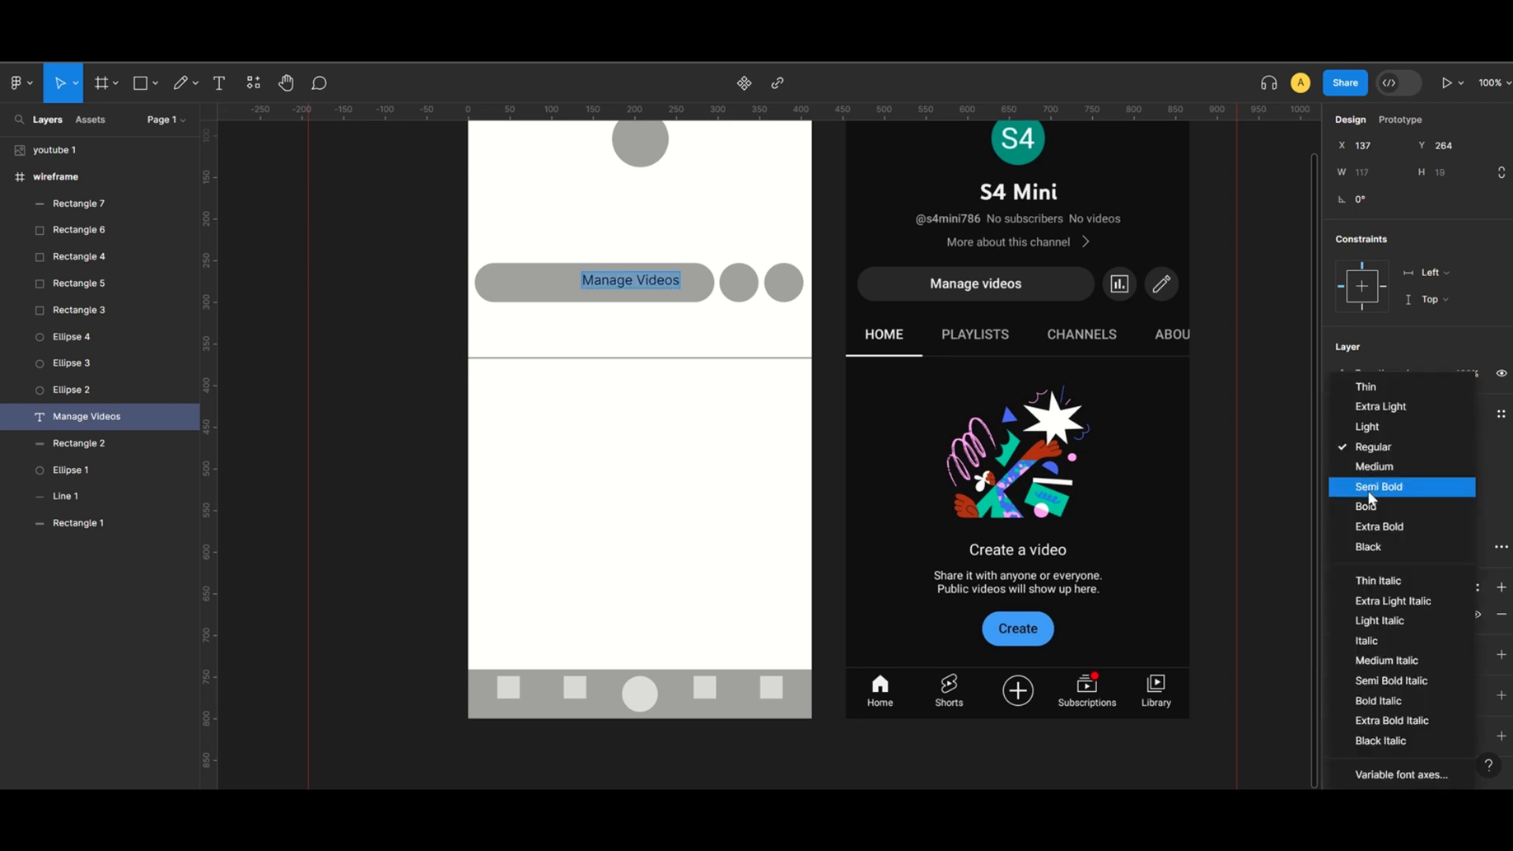
pyautogui.click(1368, 488)
pyautogui.press('Escape')
pyautogui.press('Escape')
pyautogui.click(665, 280)
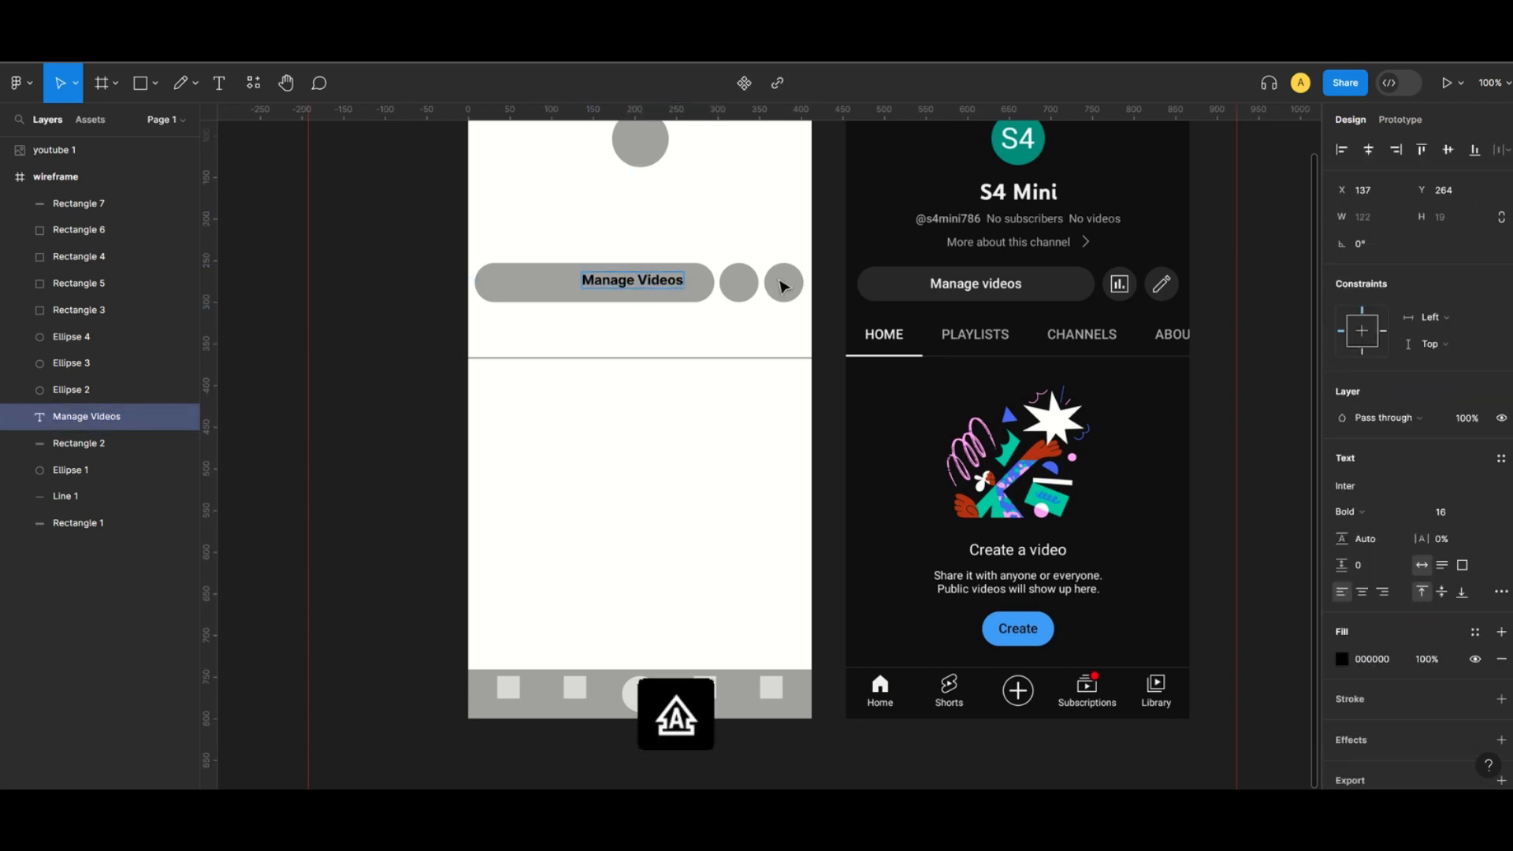
pyautogui.click(489, 239)
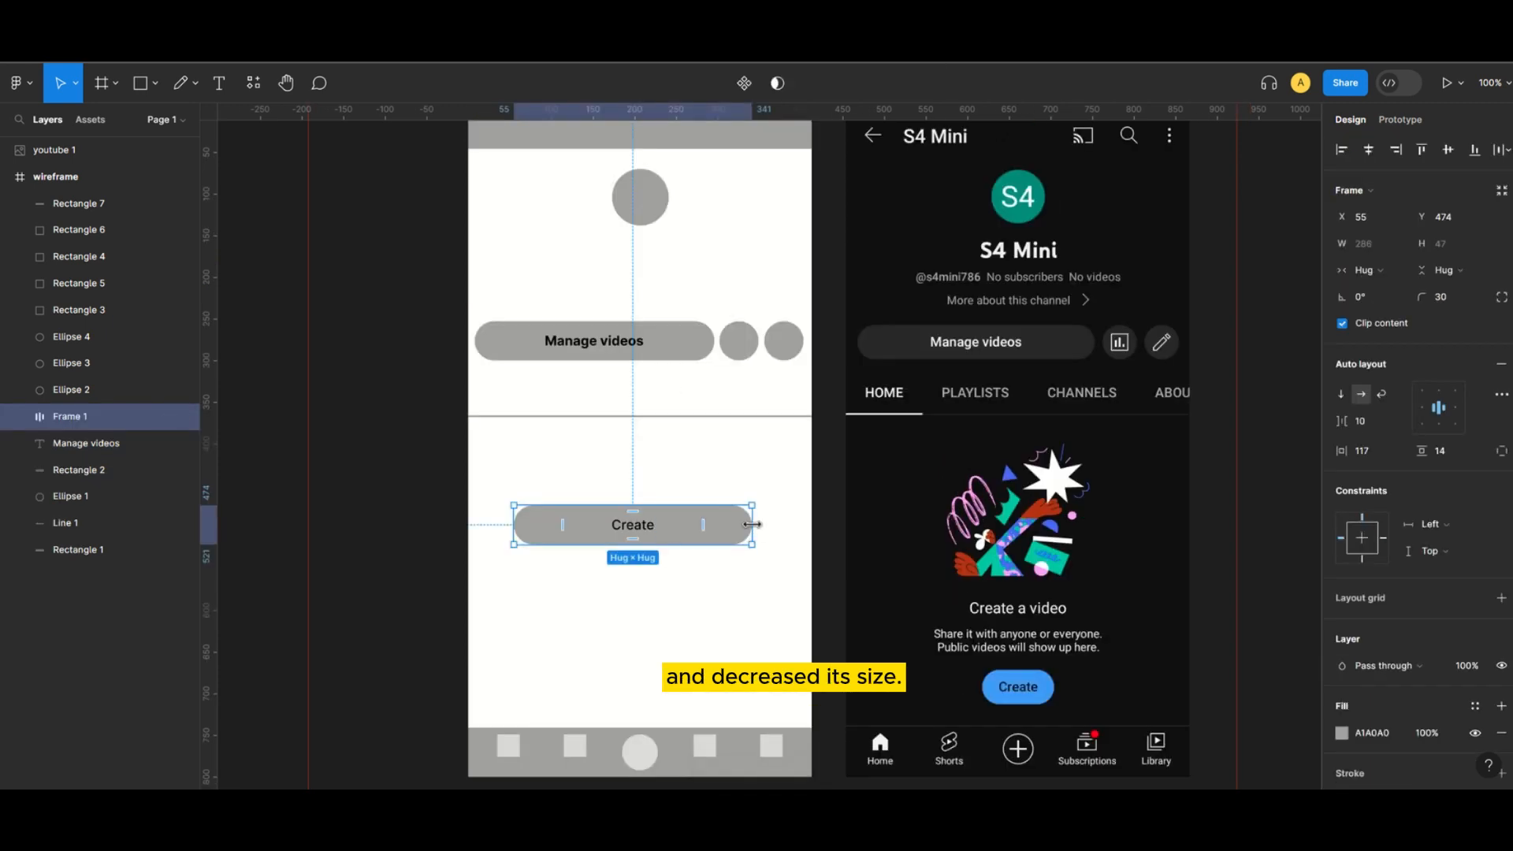
# Shrink the Create button and center it above the bottom bar, using a guide at the reference button's lower edge.
pyautogui.moveTo(752, 524); pyautogui.dragTo(648, 691)
pyautogui.click(710, 538)
pyautogui.moveTo(678, 111); pyautogui.dragTo(661, 689)
pyautogui.click(713, 690)
pyautogui.click(667, 691)
pyautogui.click(820, 710)
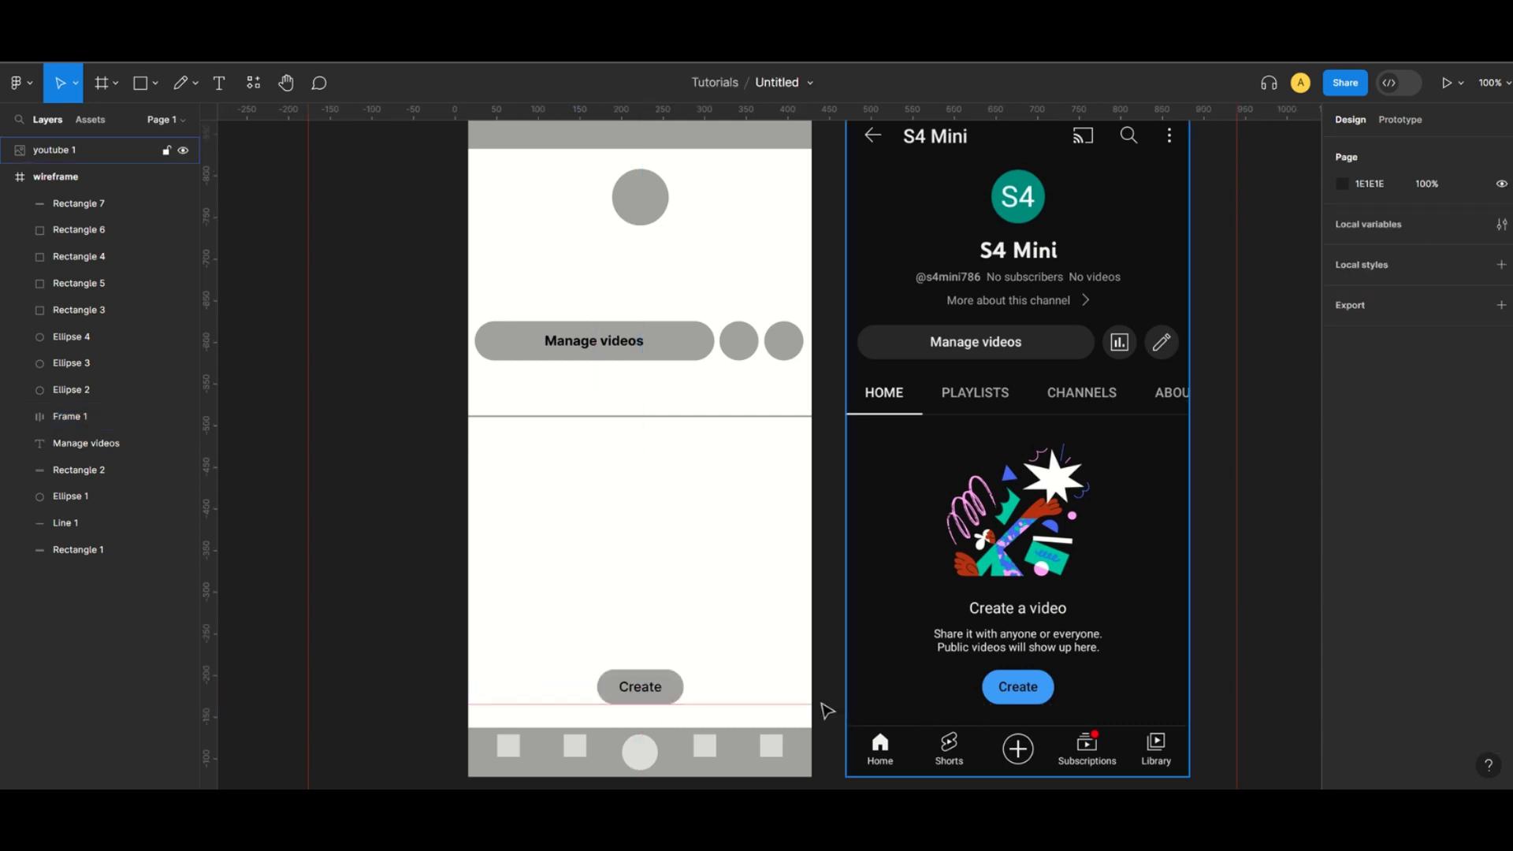
pyautogui.scroll(-1, 839, 449)
pyautogui.hotkey('ctrl', '-')
pyautogui.hotkey('ctrl', '+')
pyautogui.scroll(-1, 861, 443)
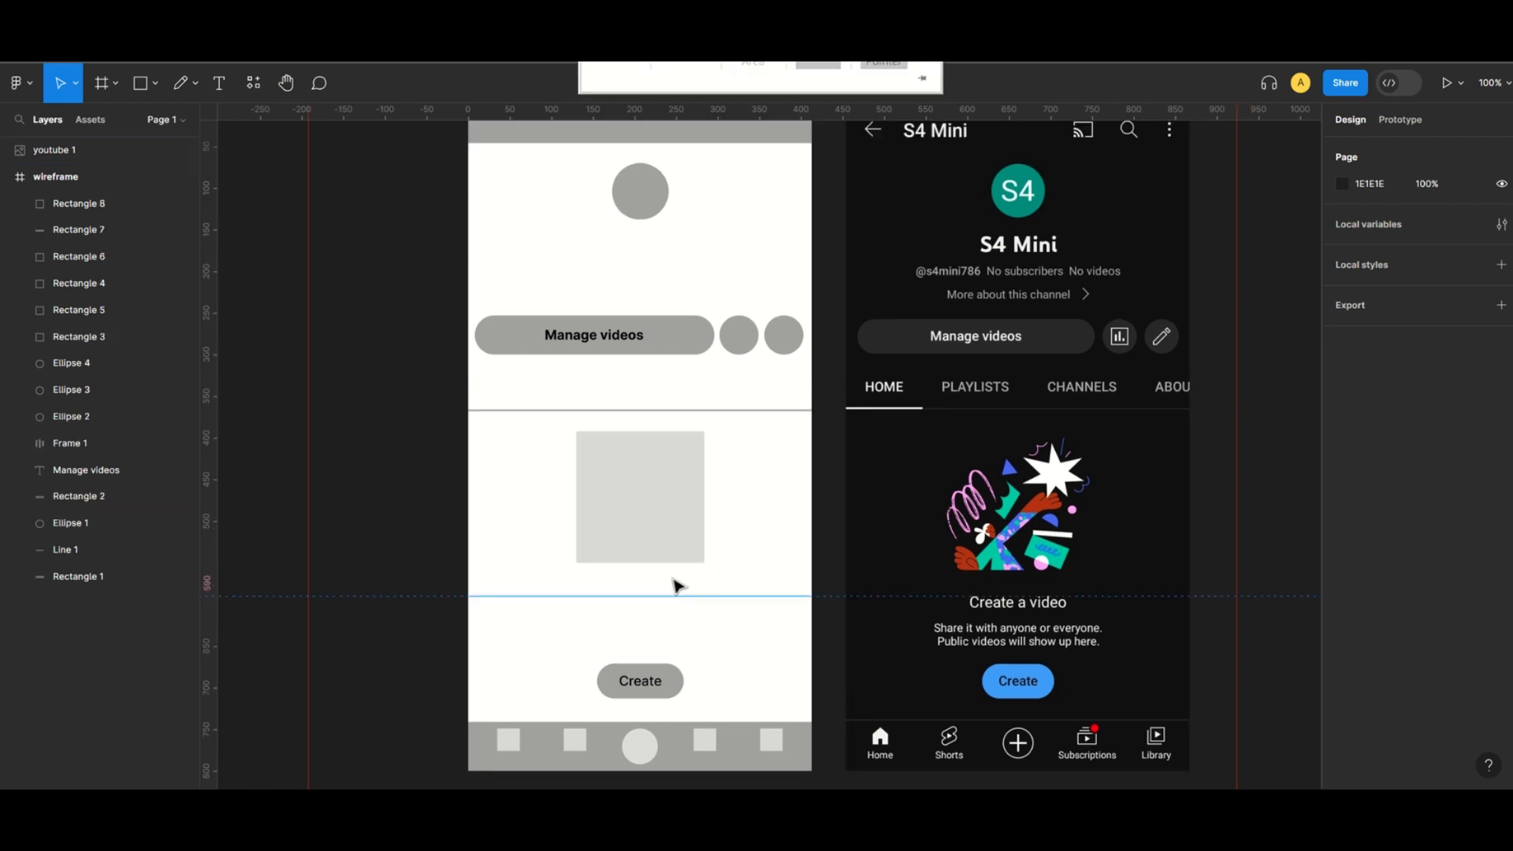
# Duplicate the Create button's label above the button at the guide, centered in the frame, and reword it as "Create a video".
pyautogui.click(643, 679)
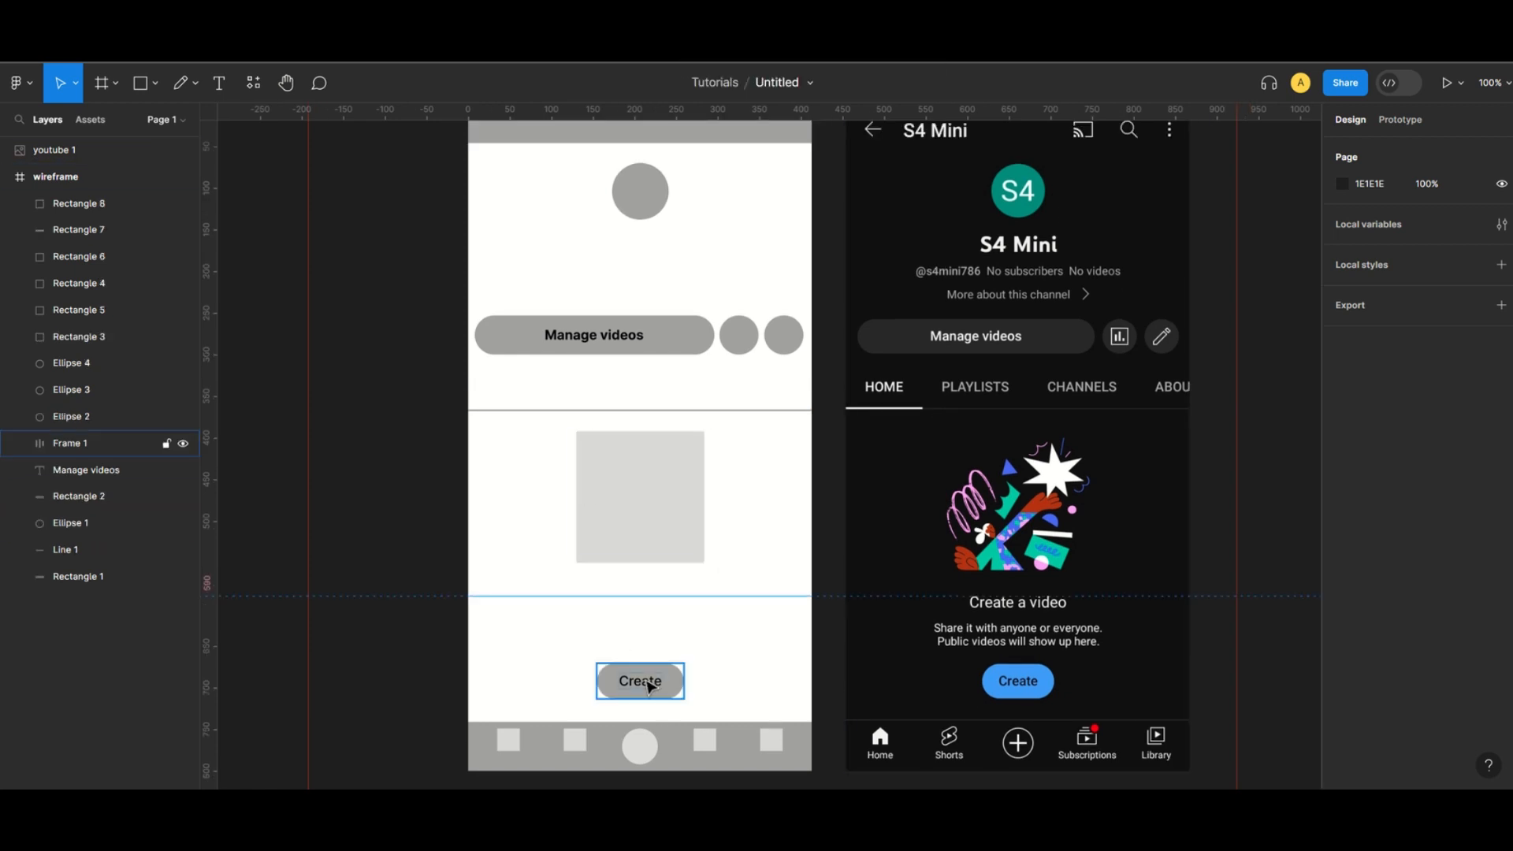
pyautogui.moveTo(643, 678); pyautogui.dragTo(658, 604)
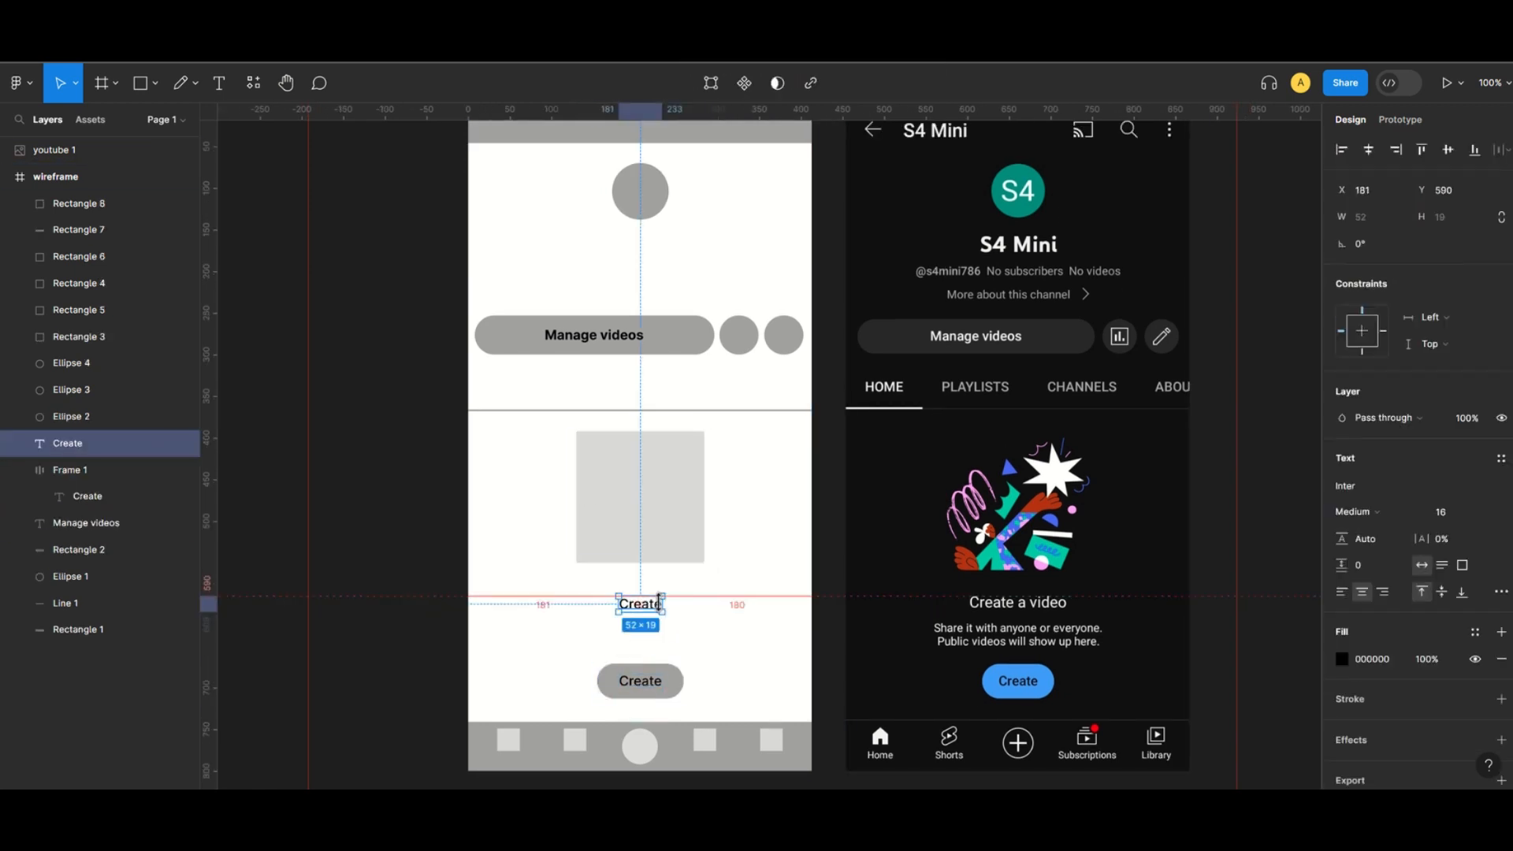
pyautogui.doubleClick(664, 603)
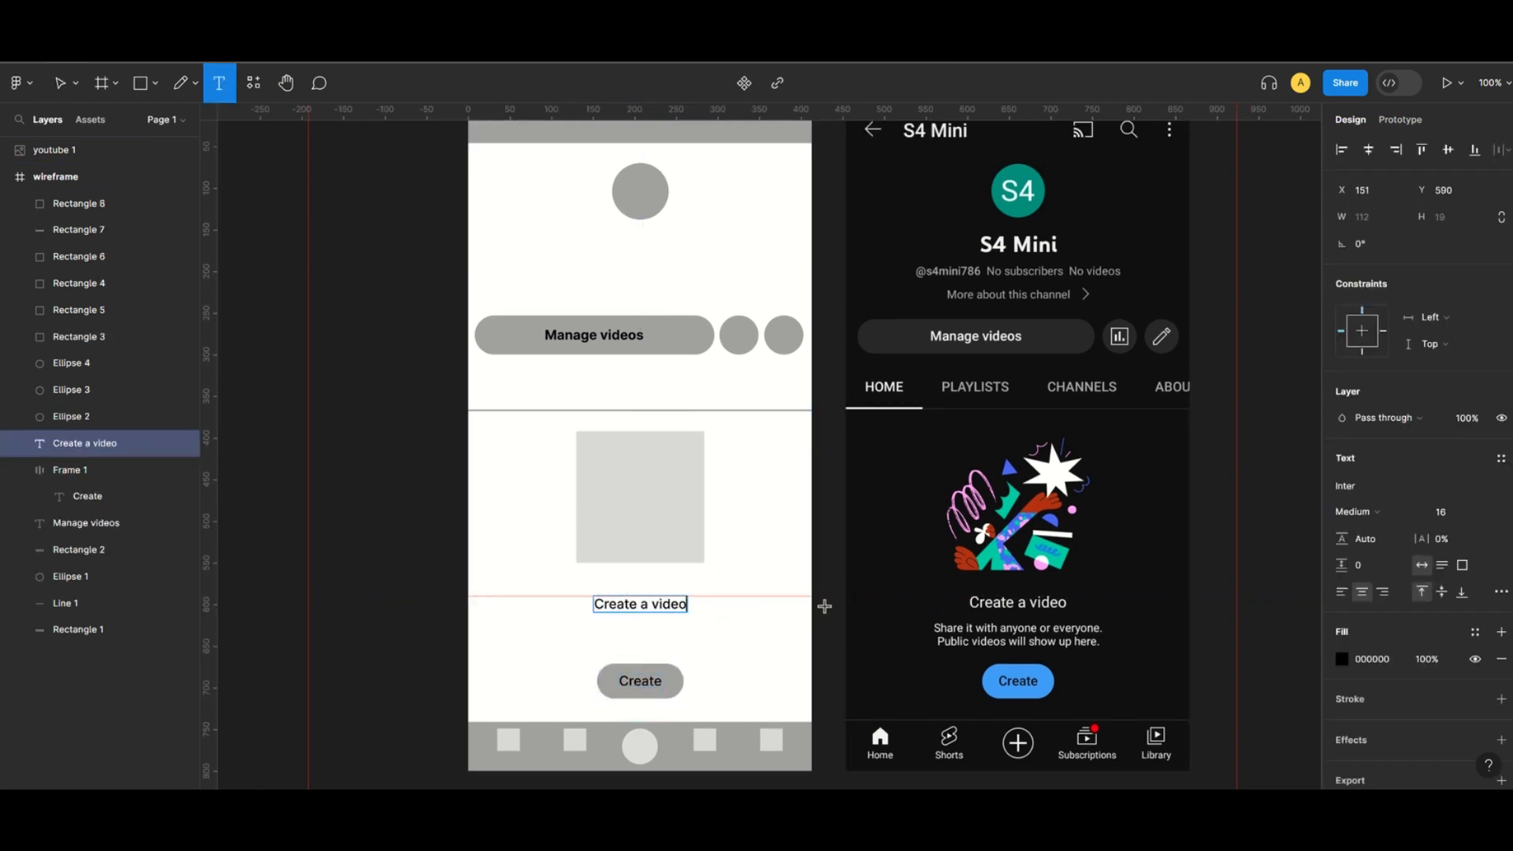
pyautogui.press('Escape')
# Duplicate the "Create a video" text just below it and reword it as "Share it with anyone or everyone. Public videos will show up here.".
pyautogui.moveTo(666, 617)
pyautogui.mouseDown()
pyautogui.moveTo(661, 600)
pyautogui.moveTo(661, 619)
pyautogui.mouseUp()
pyautogui.doubleClick(662, 619)
pyautogui.write('S')
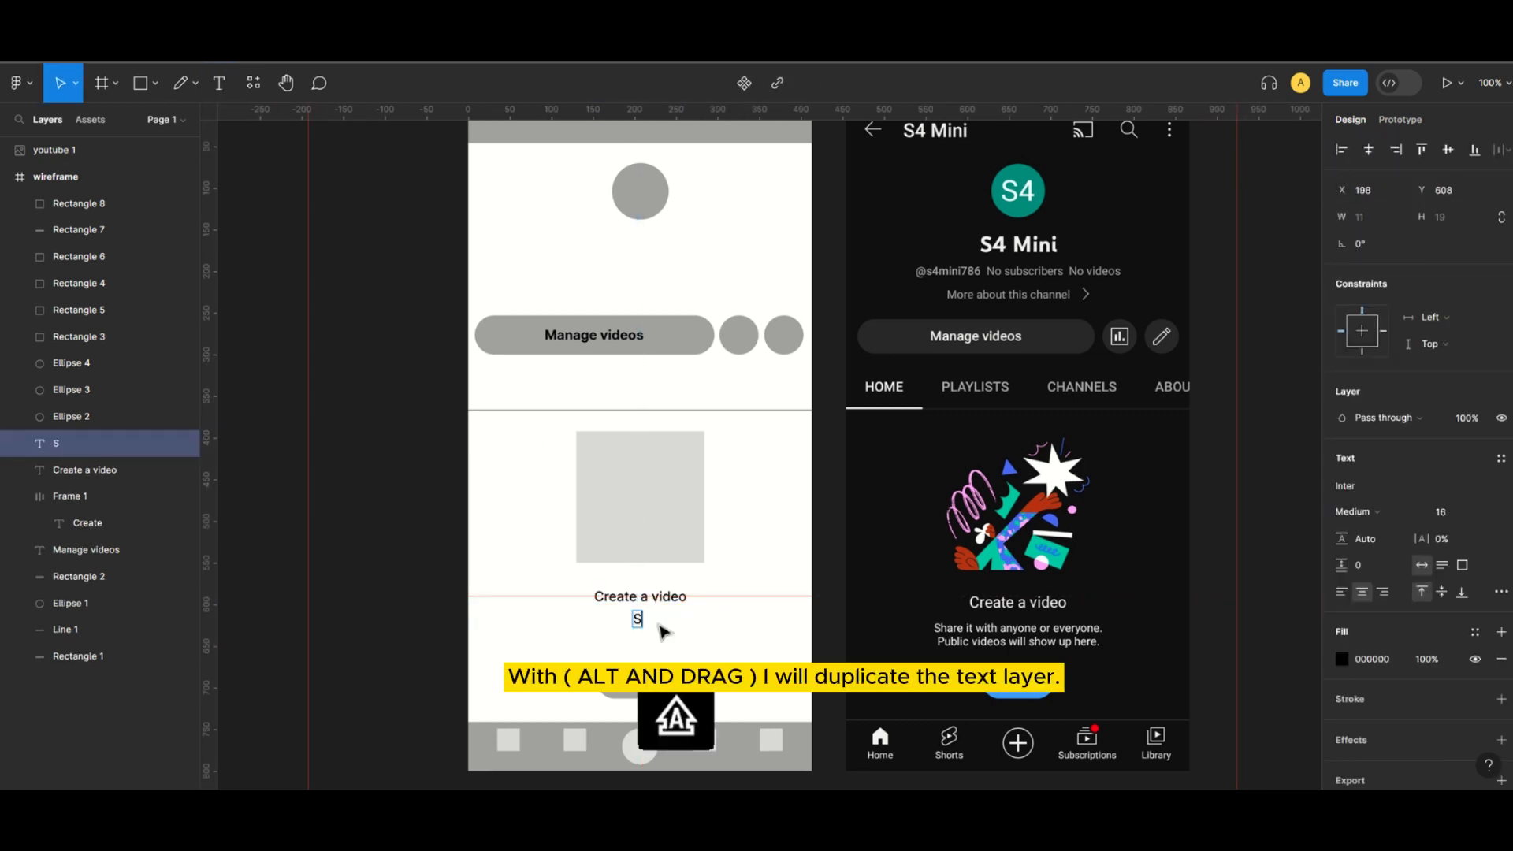
pyautogui.write('hare it with anyone')
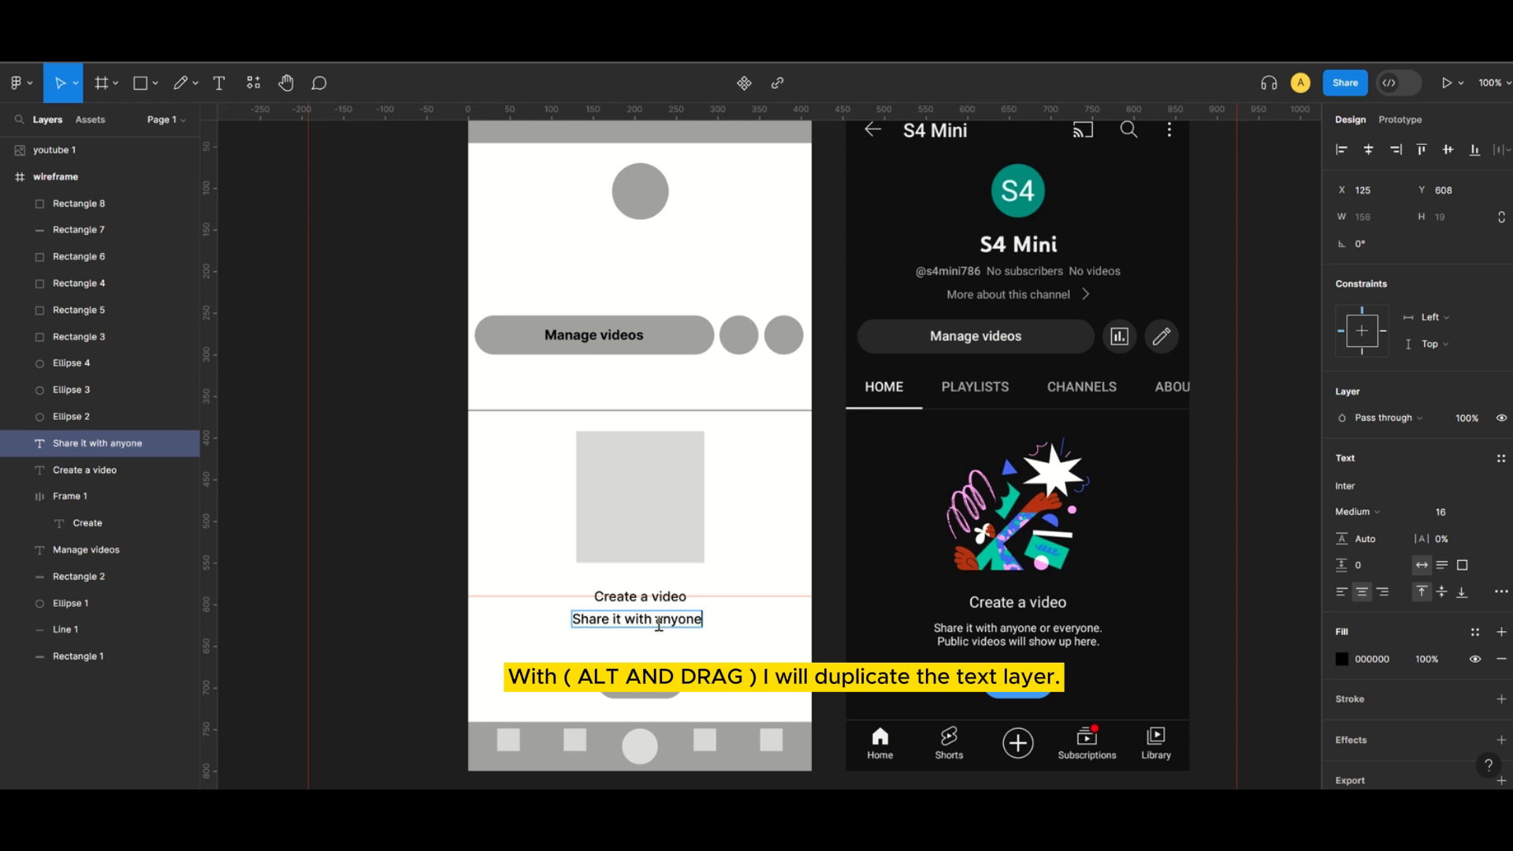
pyautogui.write(' or everyone.')
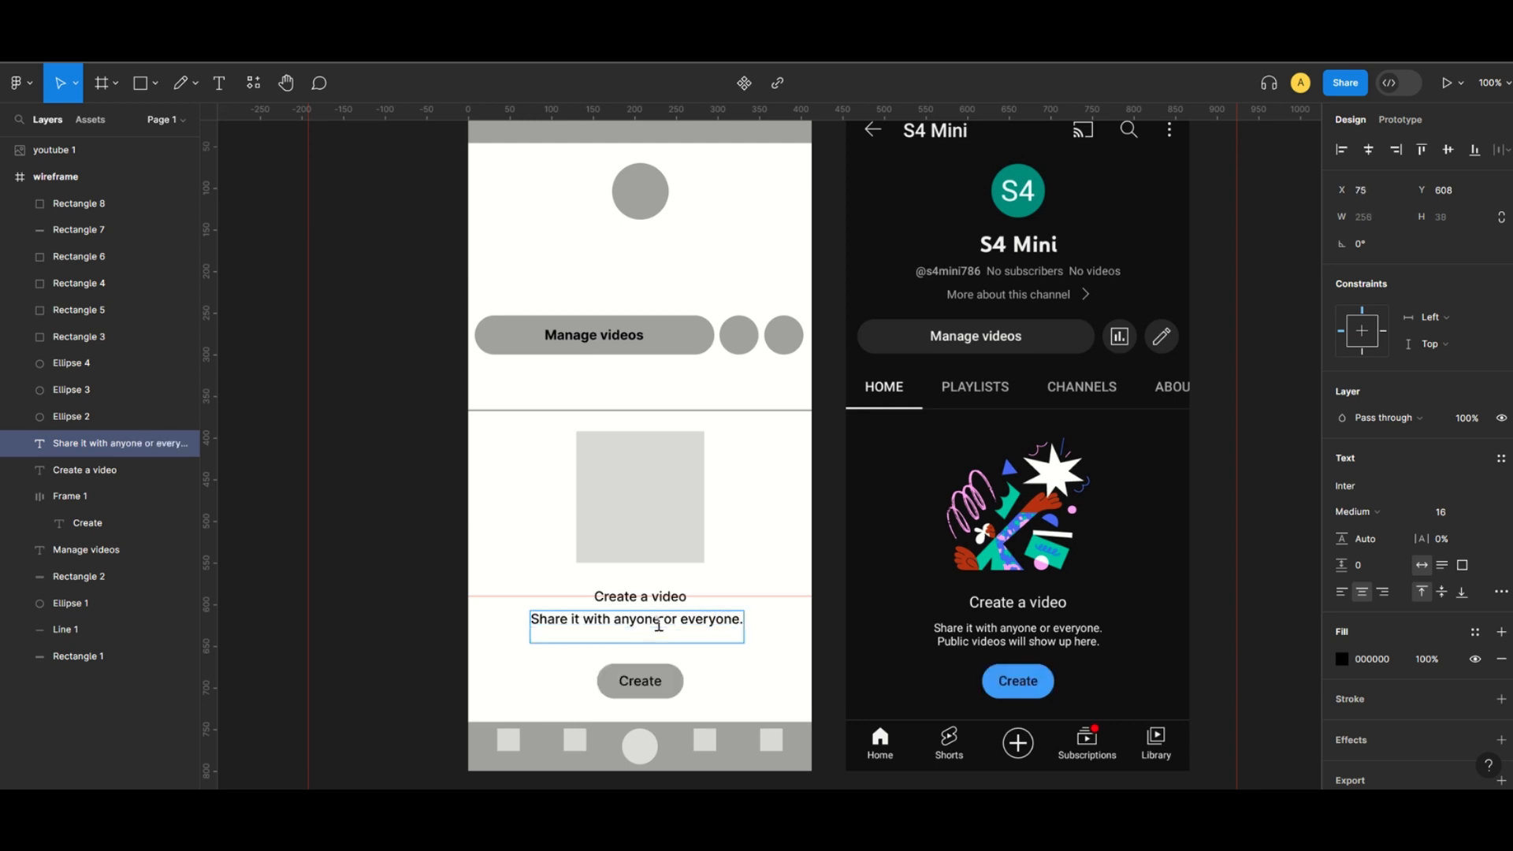
pyautogui.write(' public videos will show up here.')
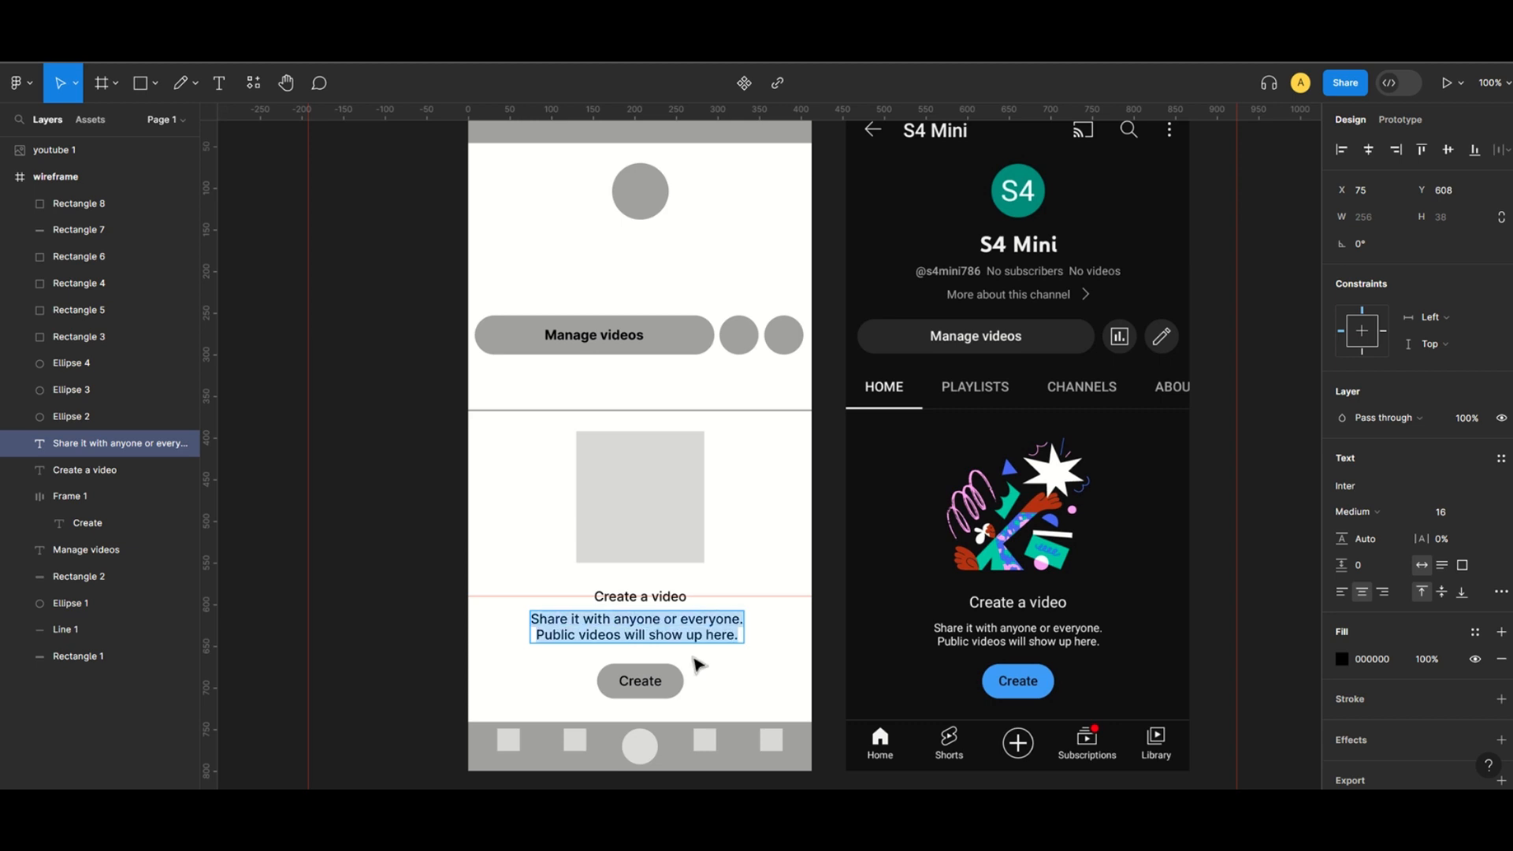
# Set the description text to size 14 and shift it and the "Create a video" heading slightly down to match the reference.
pyautogui.write('14')
pyautogui.press('Return')
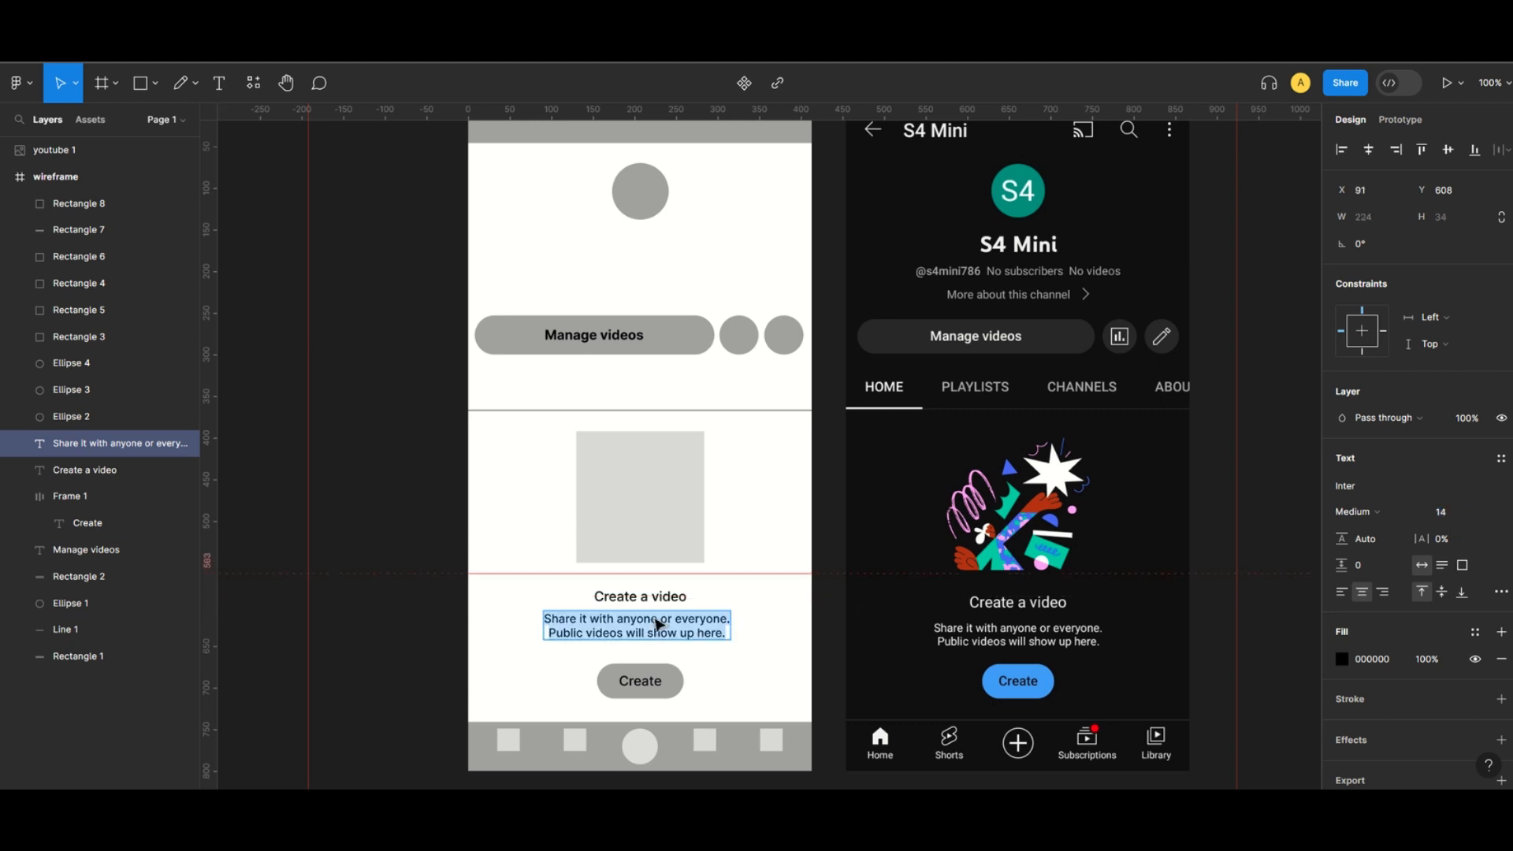
pyautogui.press('Escape')
pyautogui.click(671, 607)
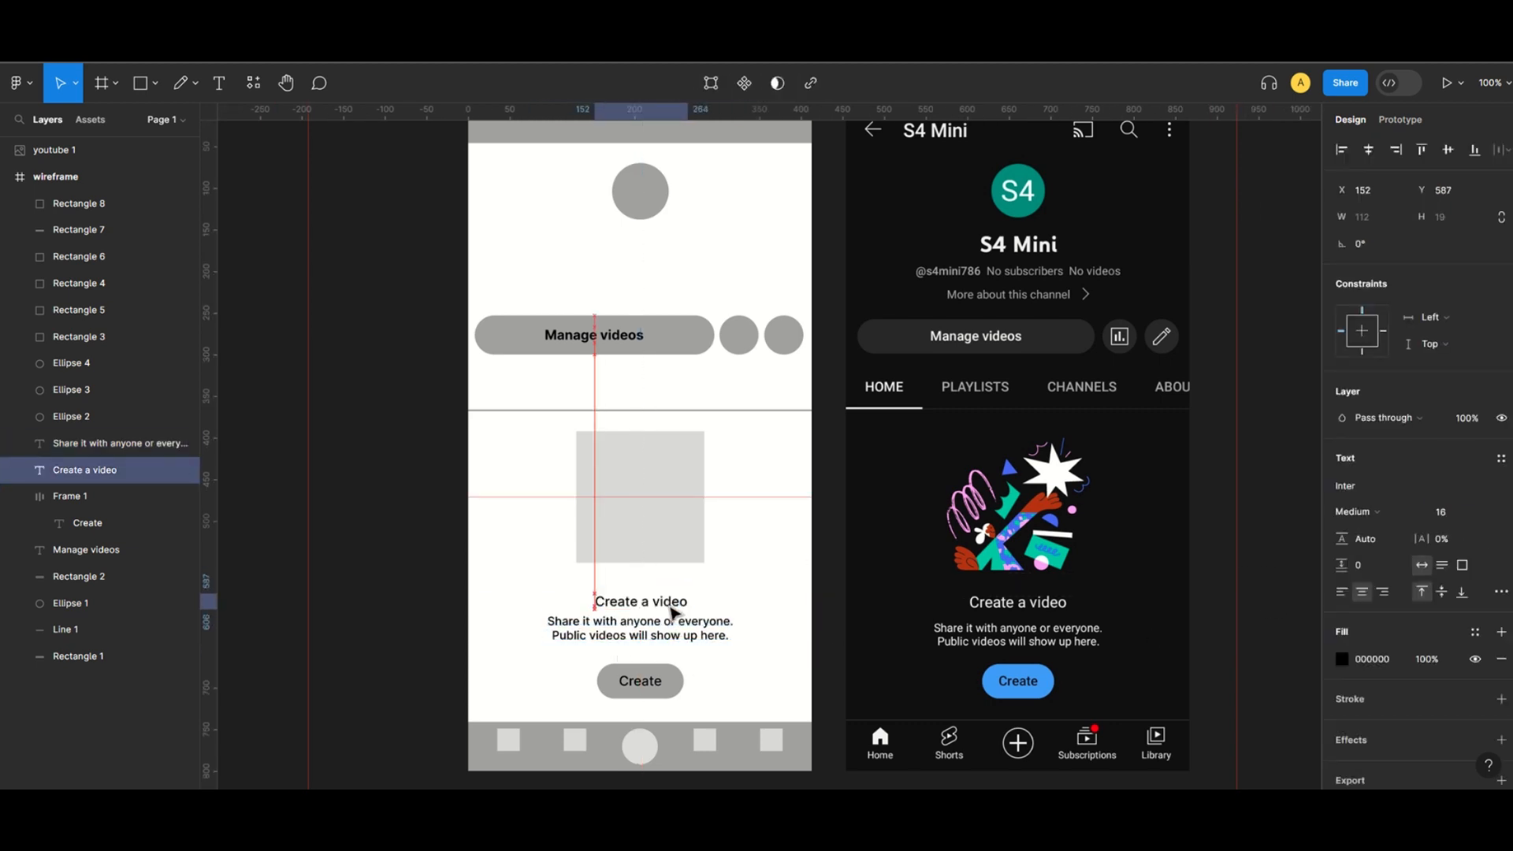
pyautogui.press('Escape')
pyautogui.press('-')
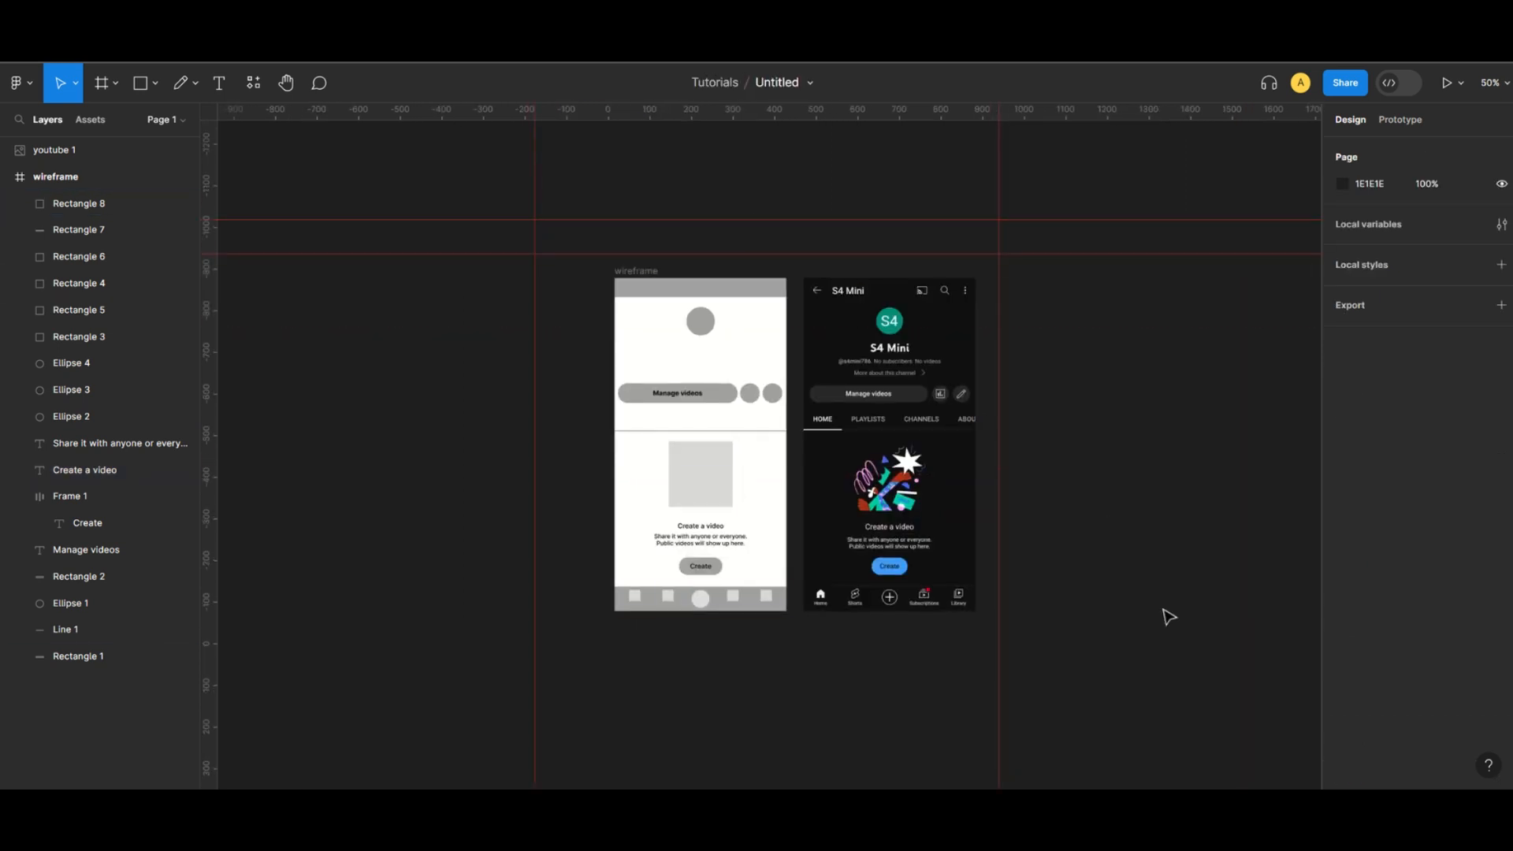
# Draw a 109 × 33 tab placeholder rectangle at the frame's left edge above the divider line and copy it along the row.
pyautogui.hotkey('shift', '0')
pyautogui.click(141, 84)
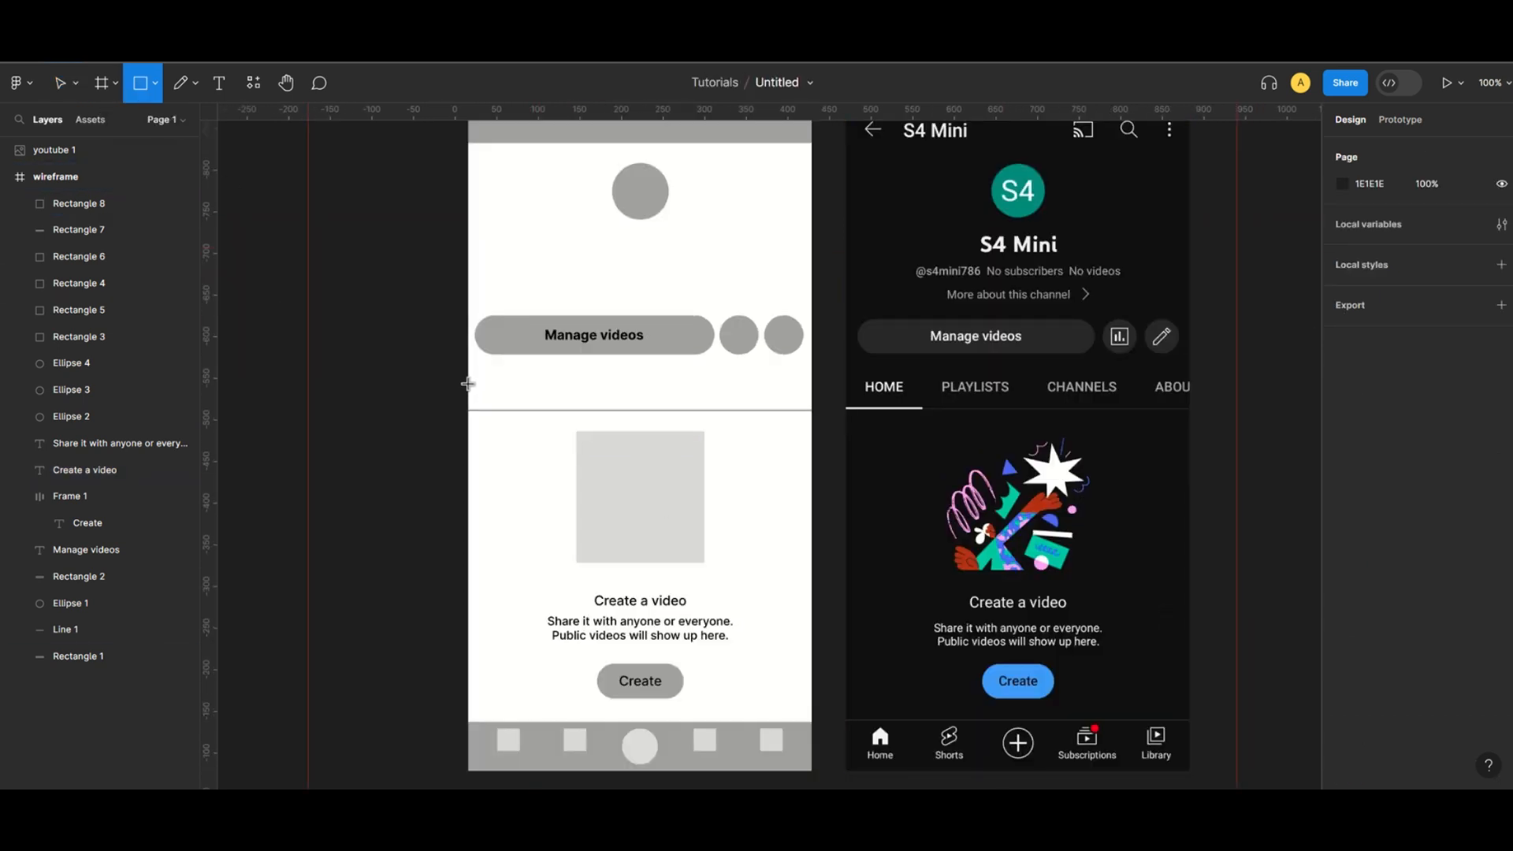
pyautogui.moveTo(468, 379)
pyautogui.mouseDown()
pyautogui.moveTo(598, 416)
pyautogui.moveTo(562, 414)
pyautogui.moveTo(618, 381)
pyautogui.moveTo(605, 386)
pyautogui.mouseUp()
pyautogui.press('Escape')
pyautogui.scroll(-1, 542, 389)
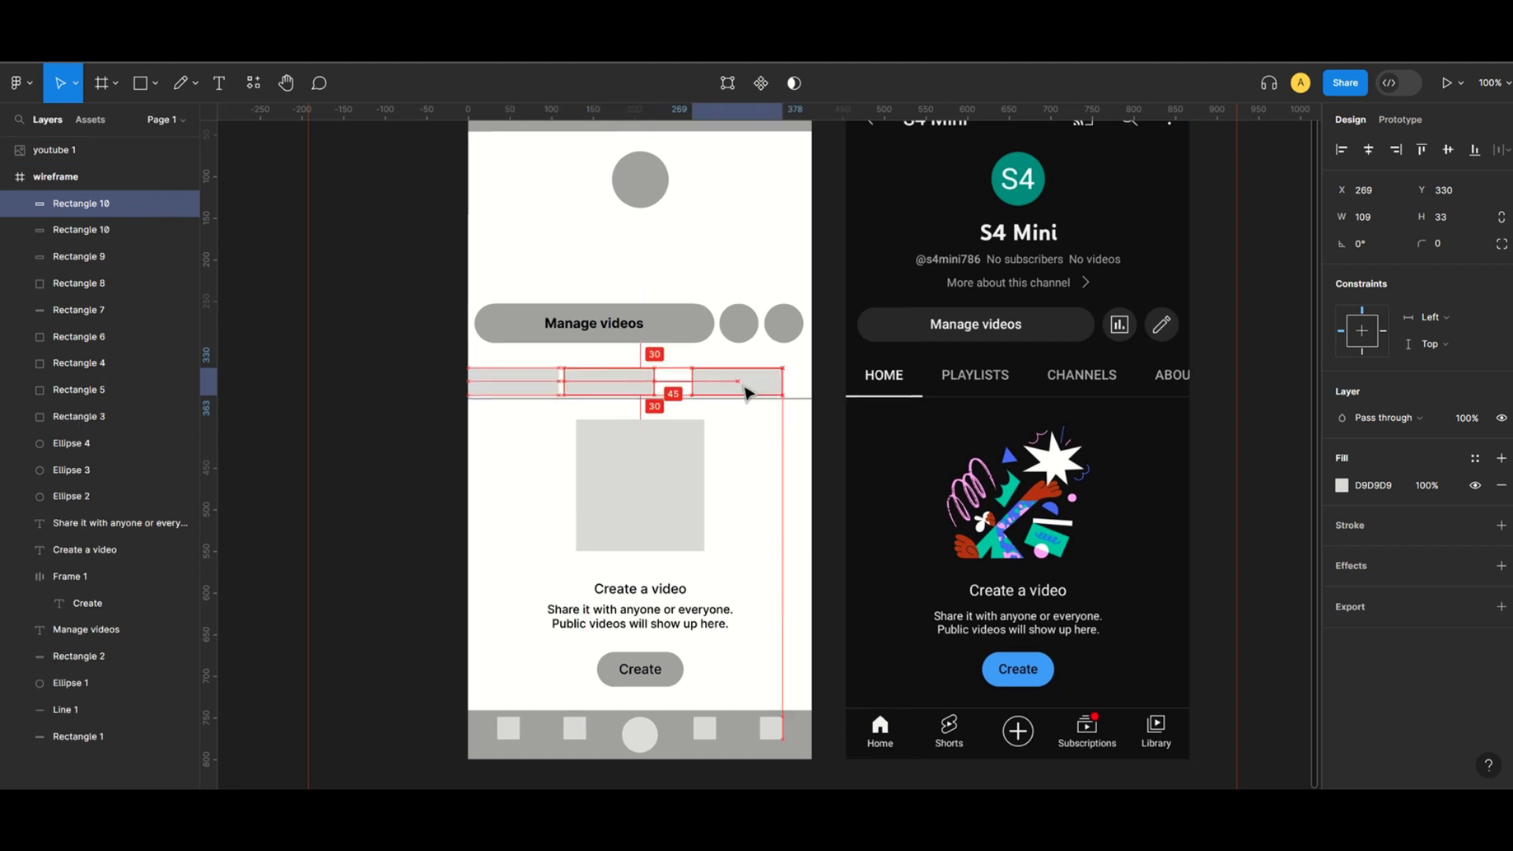
pyautogui.hotkey('ctrl', 'd')
pyautogui.moveTo(720, 381); pyautogui.dragTo(800, 381)
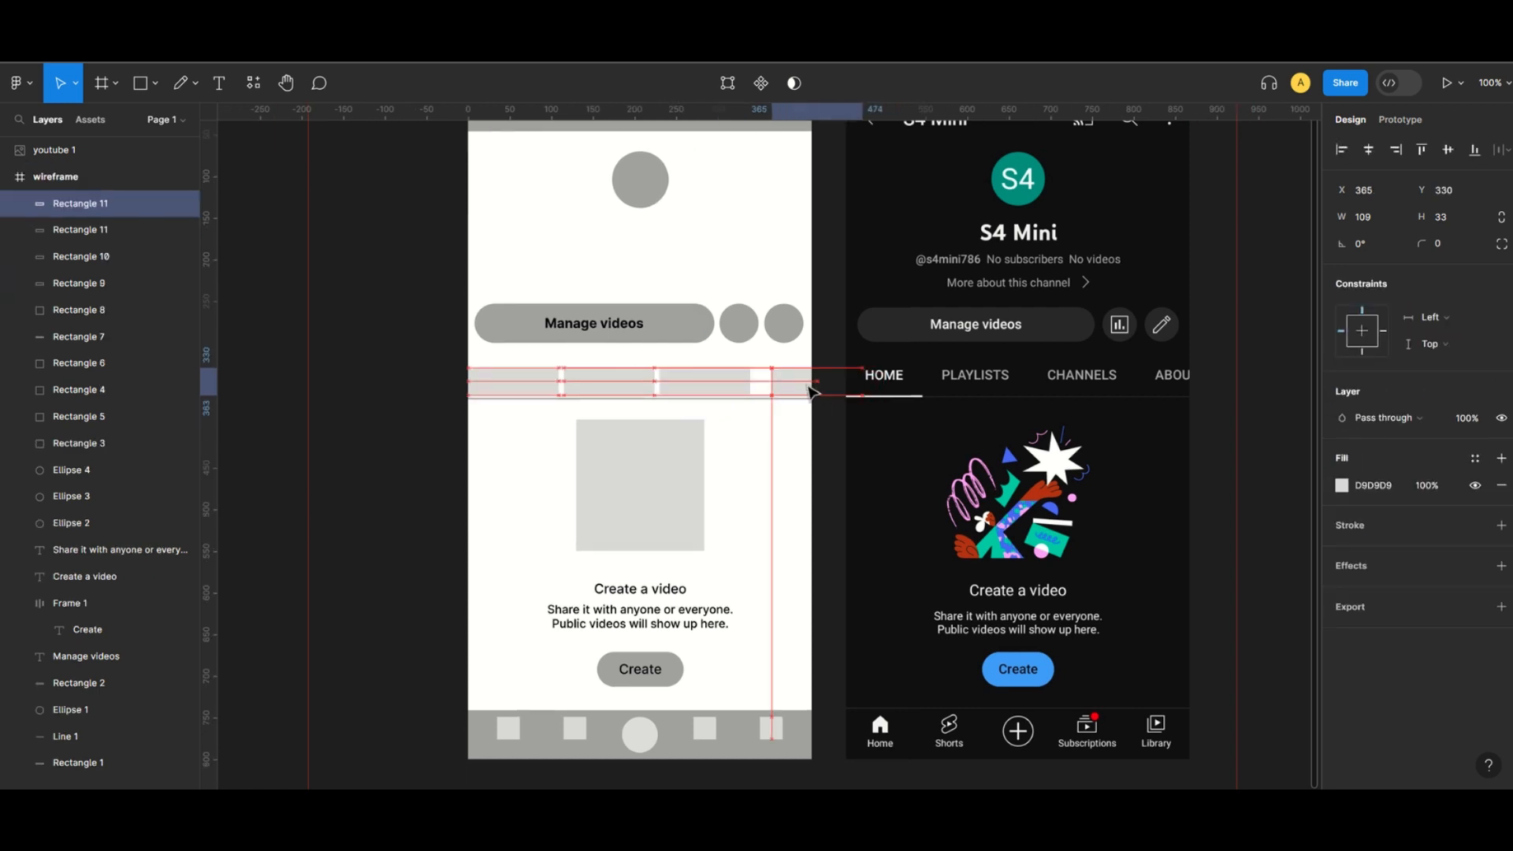
pyautogui.hotkey('shift', 'Right')
pyautogui.hotkey('shift', 'Right')
pyautogui.press('Down')
pyautogui.press('Down')
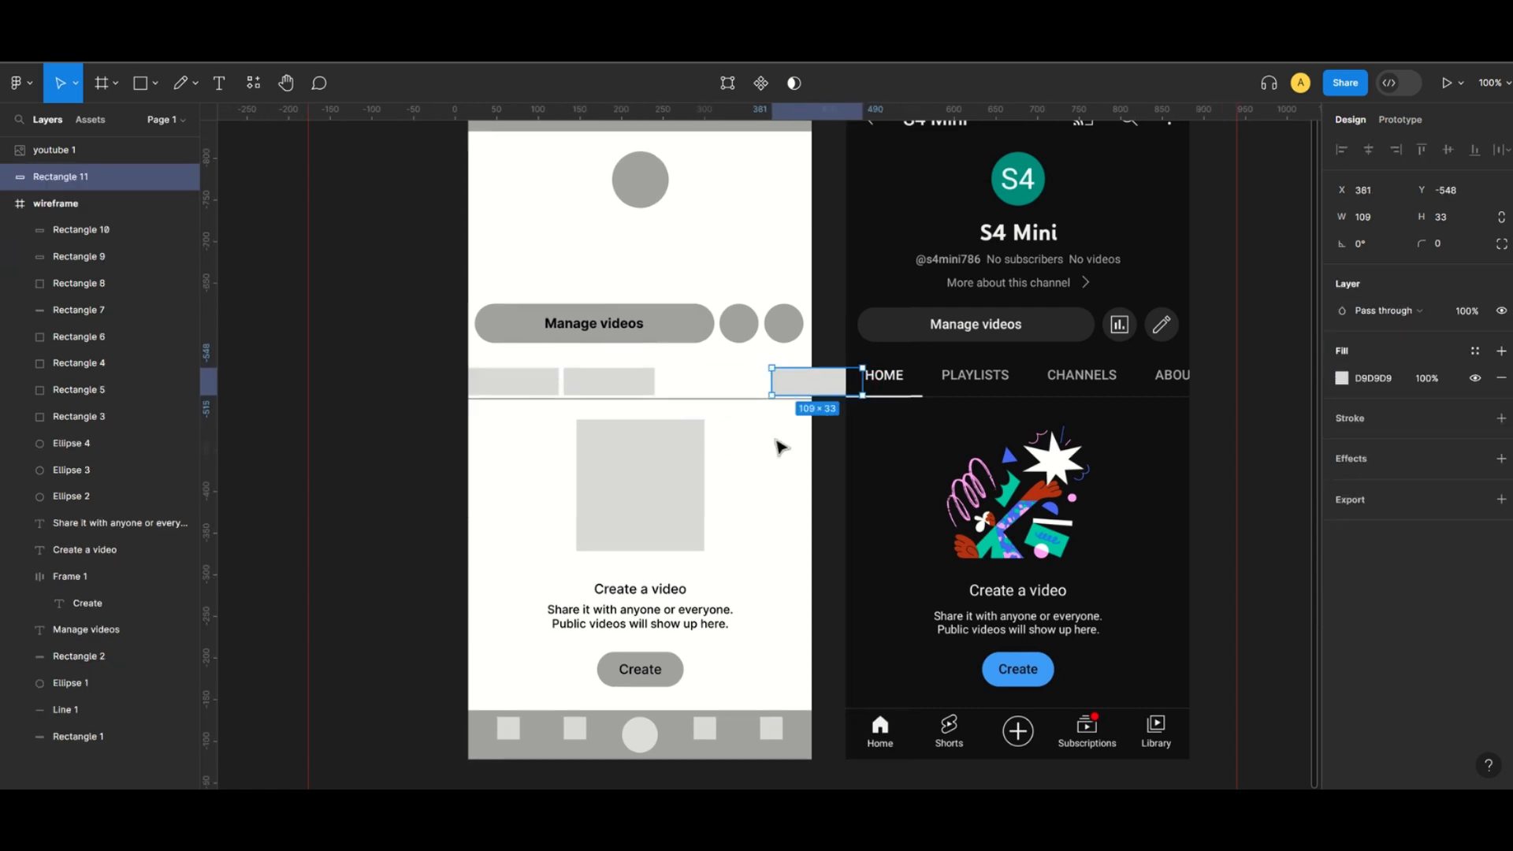
pyautogui.hotkey('ctrl', 'z')
pyautogui.hotkey('ctrl', 'z')
pyautogui.hotkey('ctrl', 'z')
pyautogui.hotkey('ctrl', 'z')
pyautogui.hotkey('ctrl', 'z')
# Copy the third tab placeholder to the row's right end, running past the frame's edge, and select all four placeholders.
pyautogui.moveTo(704, 382); pyautogui.dragTo(802, 385)
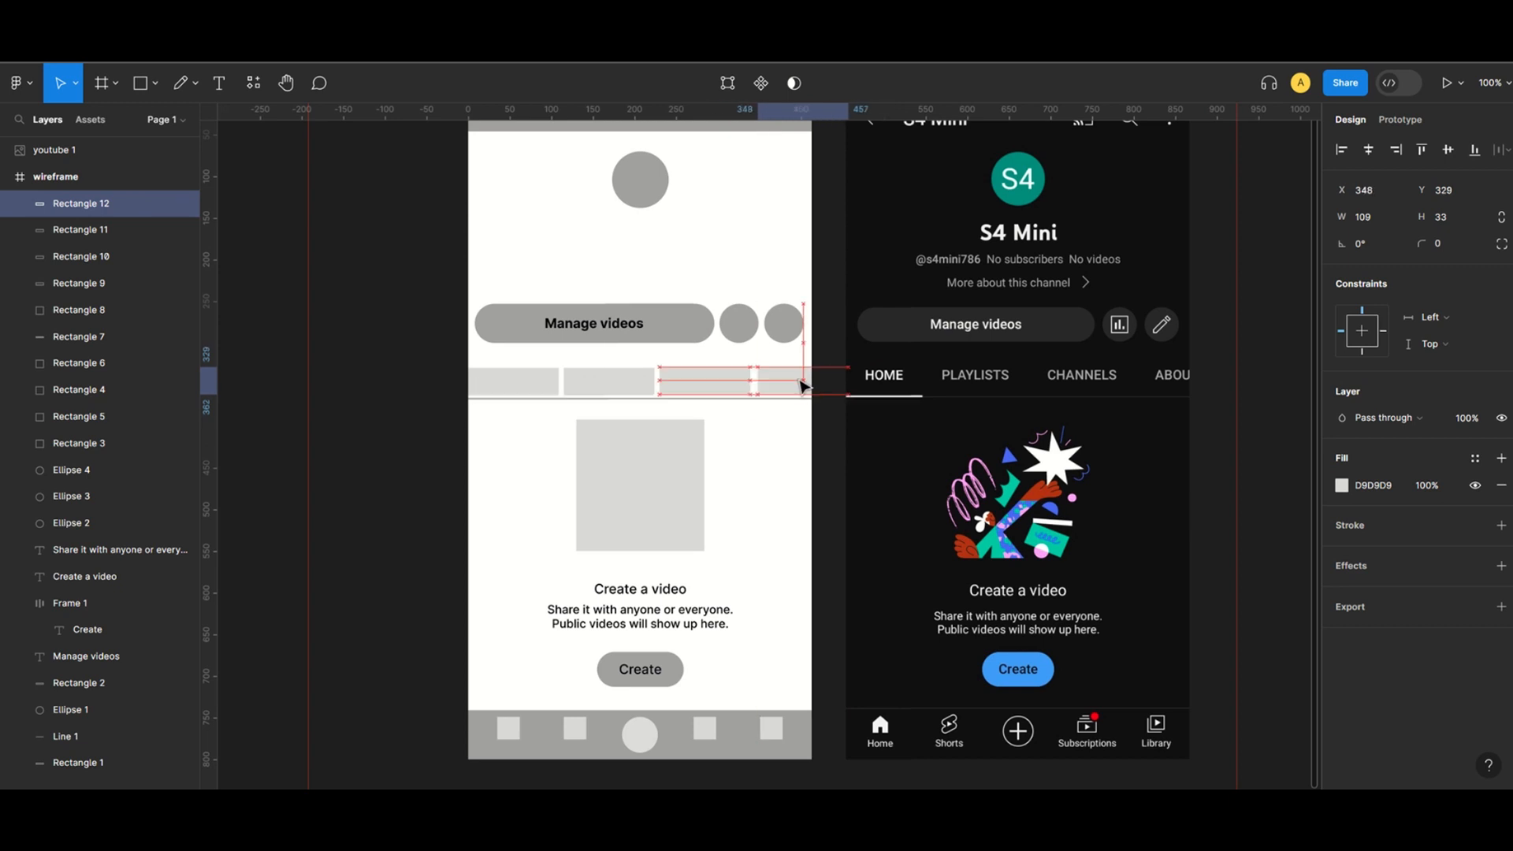
pyautogui.click(497, 465)
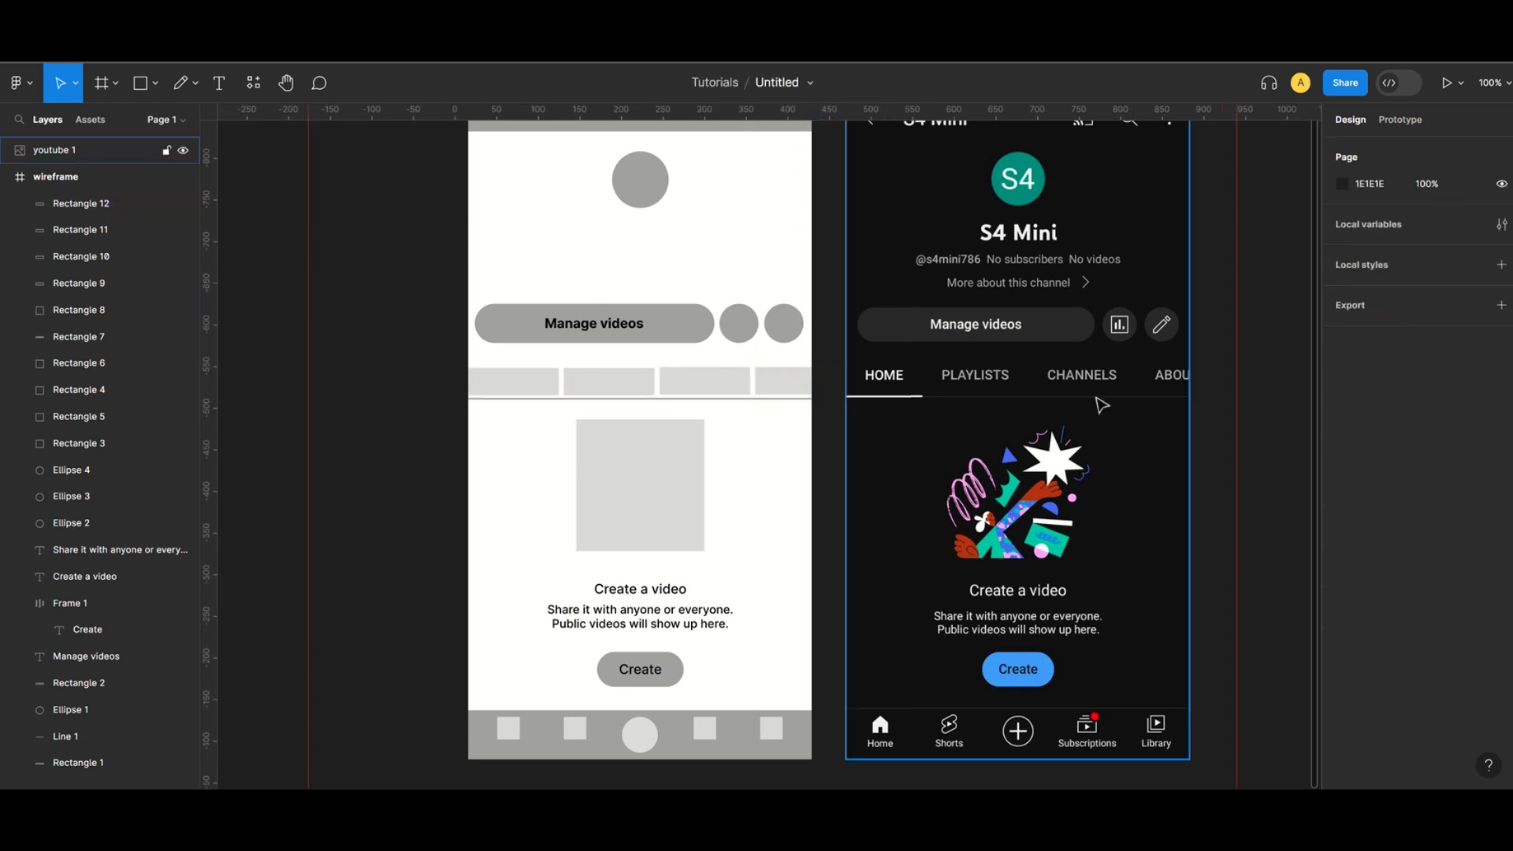
pyautogui.click(514, 383)
pyautogui.keyDown('shift'); pyautogui.click(593, 391); pyautogui.keyUp('shift')
pyautogui.keyDown('shift'); pyautogui.click(698, 392); pyautogui.keyUp('shift')
pyautogui.keyDown('shift'); pyautogui.click(776, 386); pyautogui.keyUp('shift')
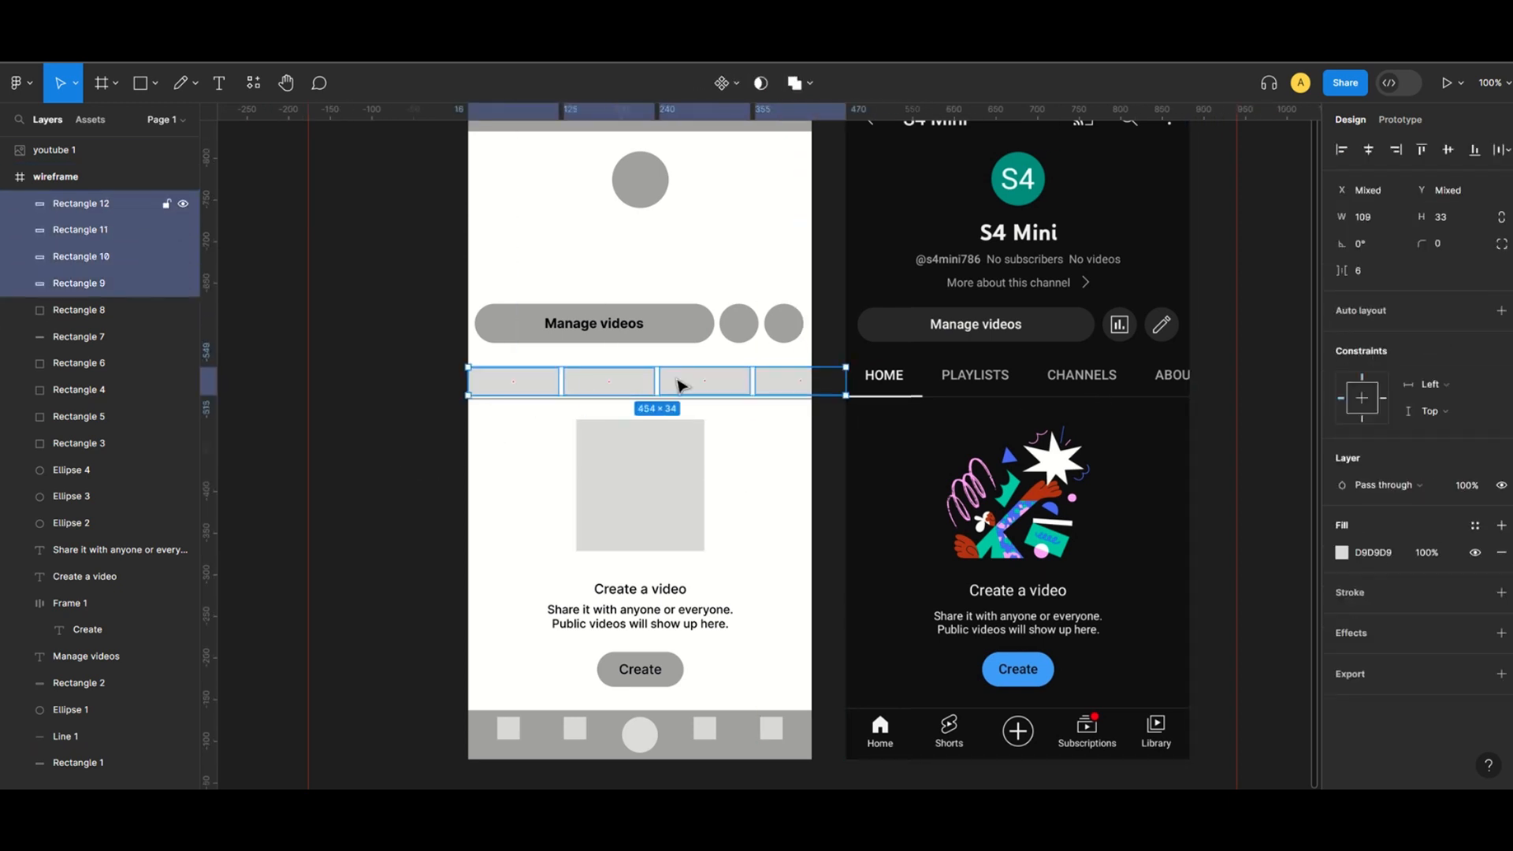
pyautogui.moveTo(680, 381); pyautogui.dragTo(680, 381)
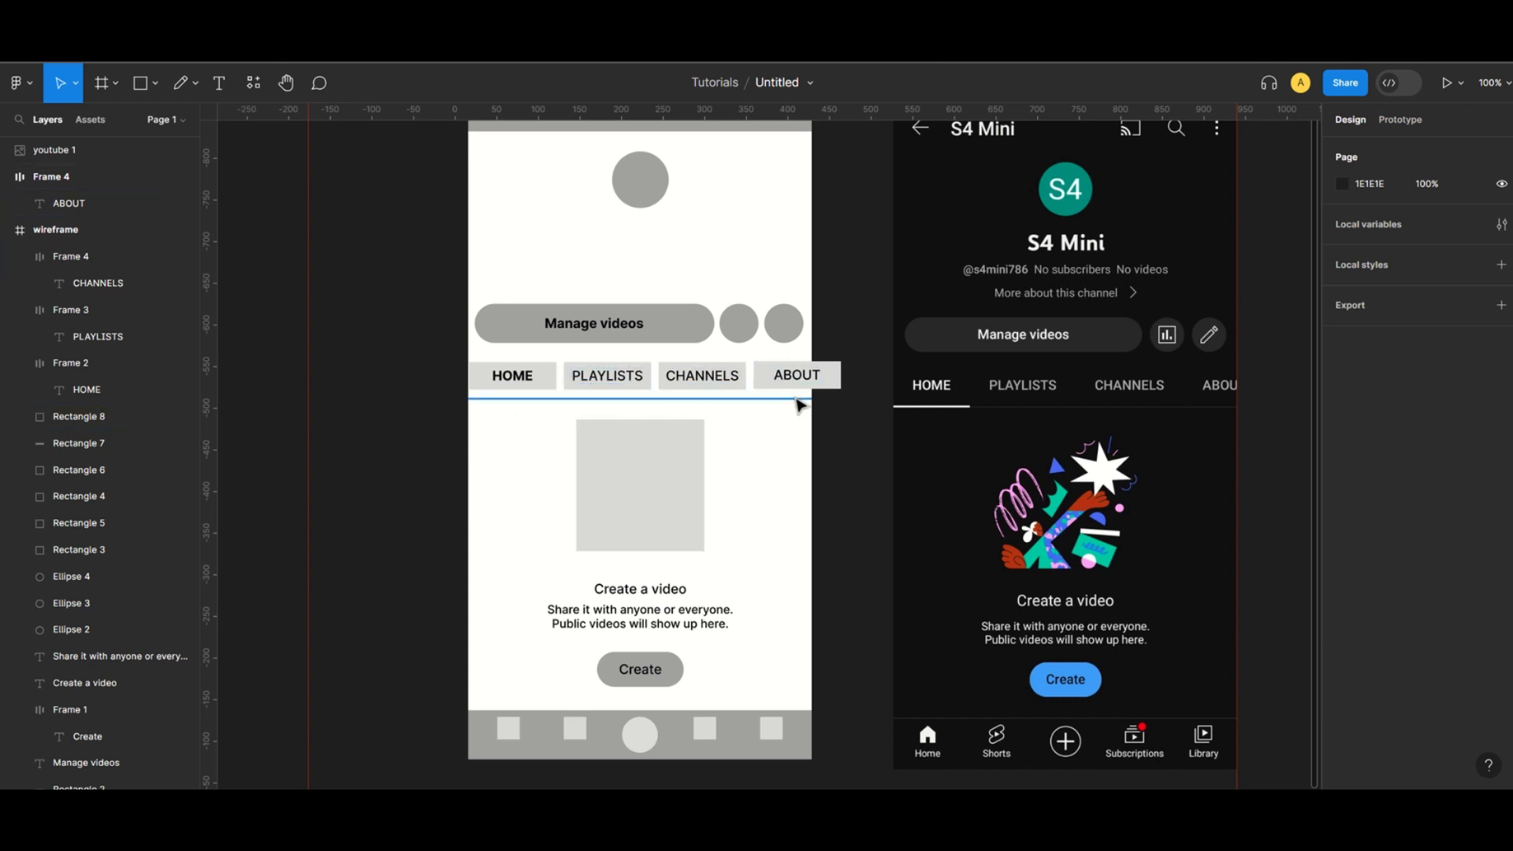
# Nest the ABOUT tab inside the wireframe frame, above the CHANNELS tab in the layer order.
pyautogui.scroll(3, 698, 214)
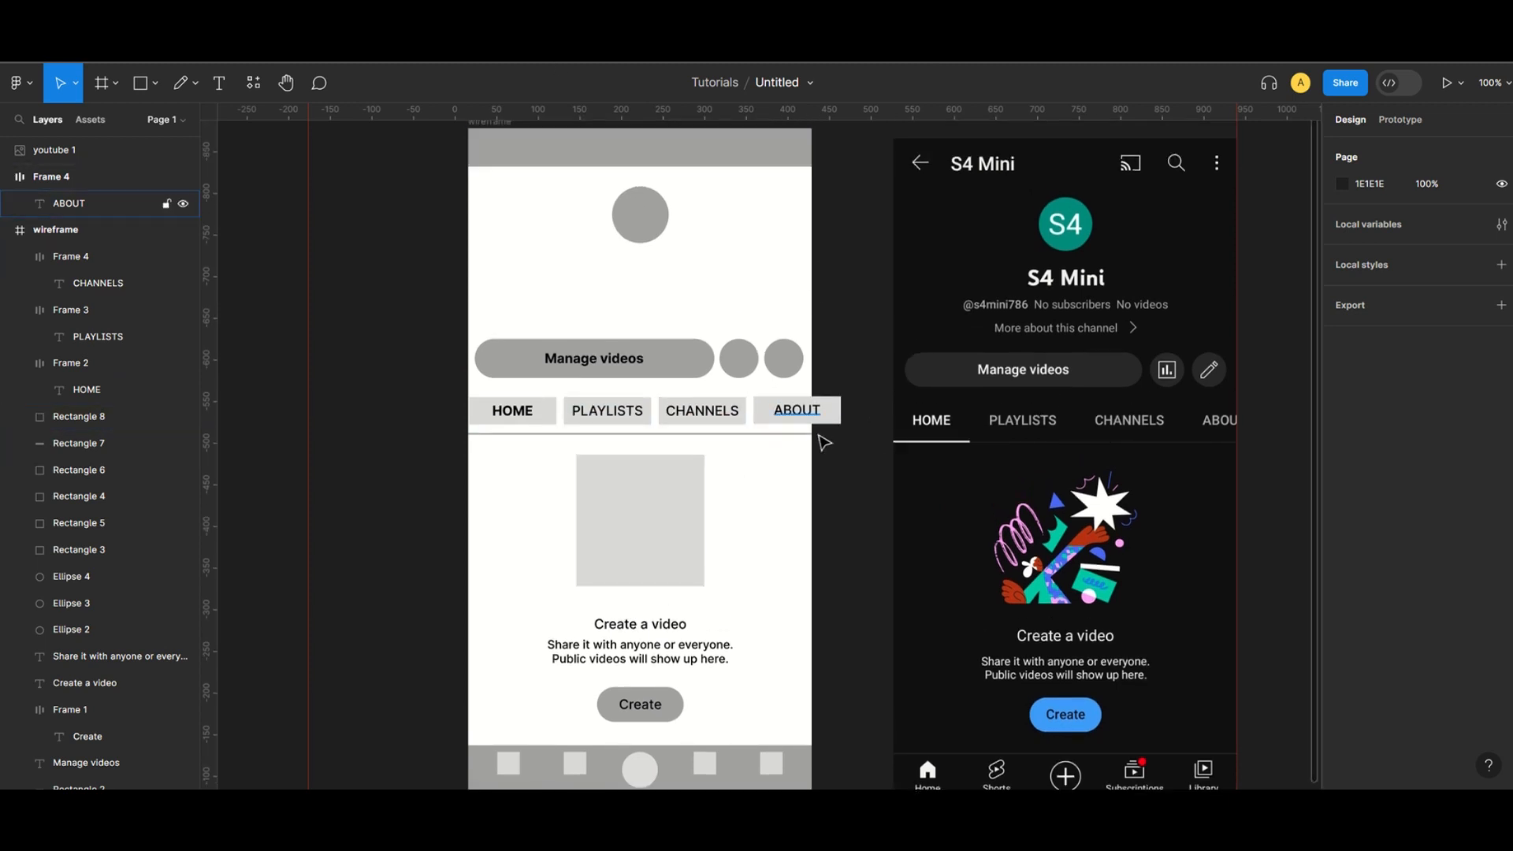
pyautogui.click(832, 418)
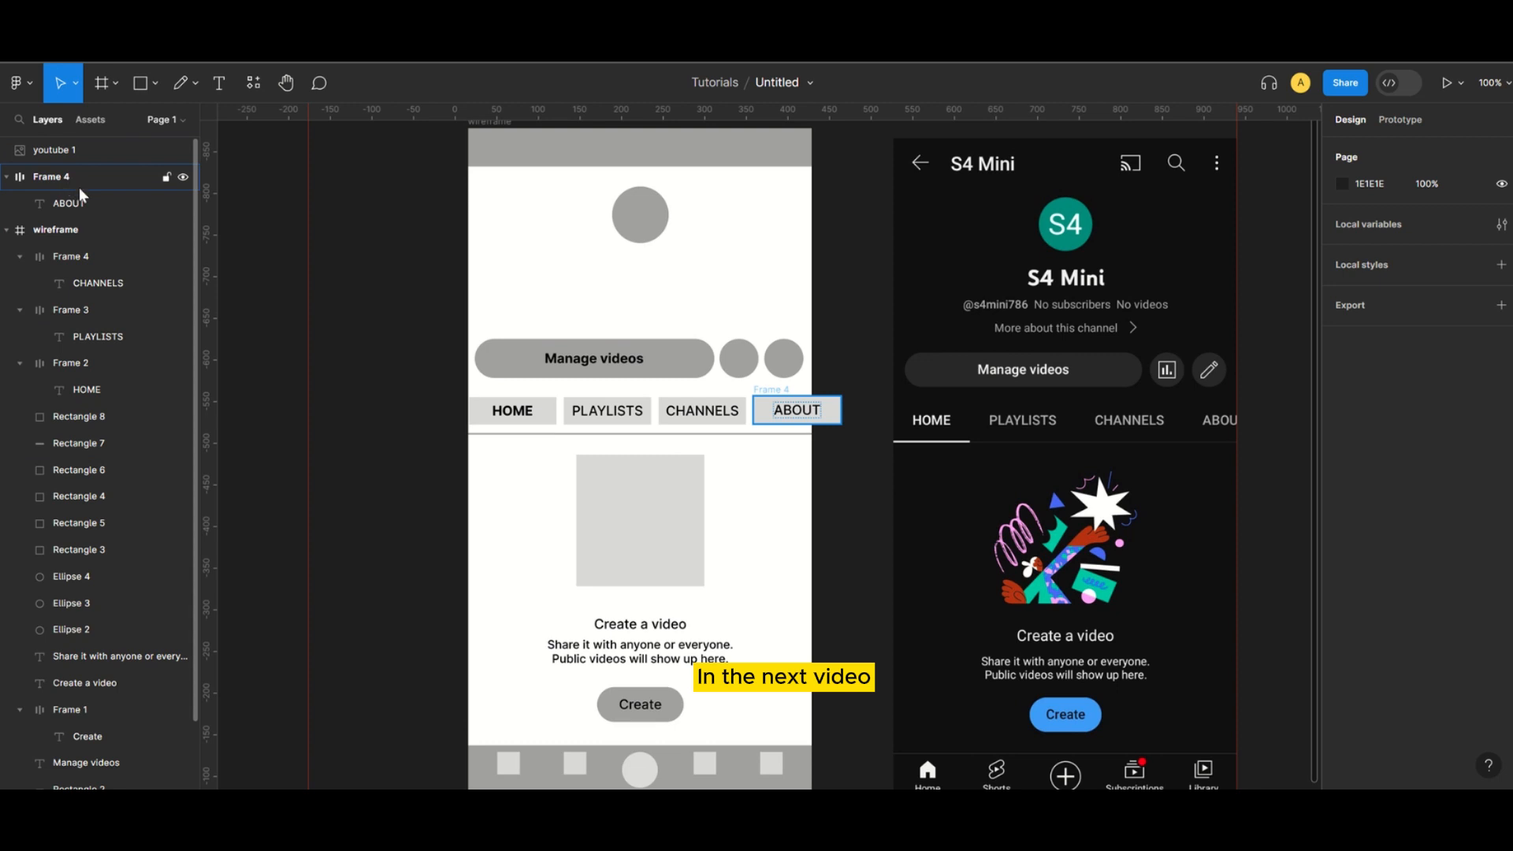
pyautogui.moveTo(81, 194); pyautogui.dragTo(99, 236)
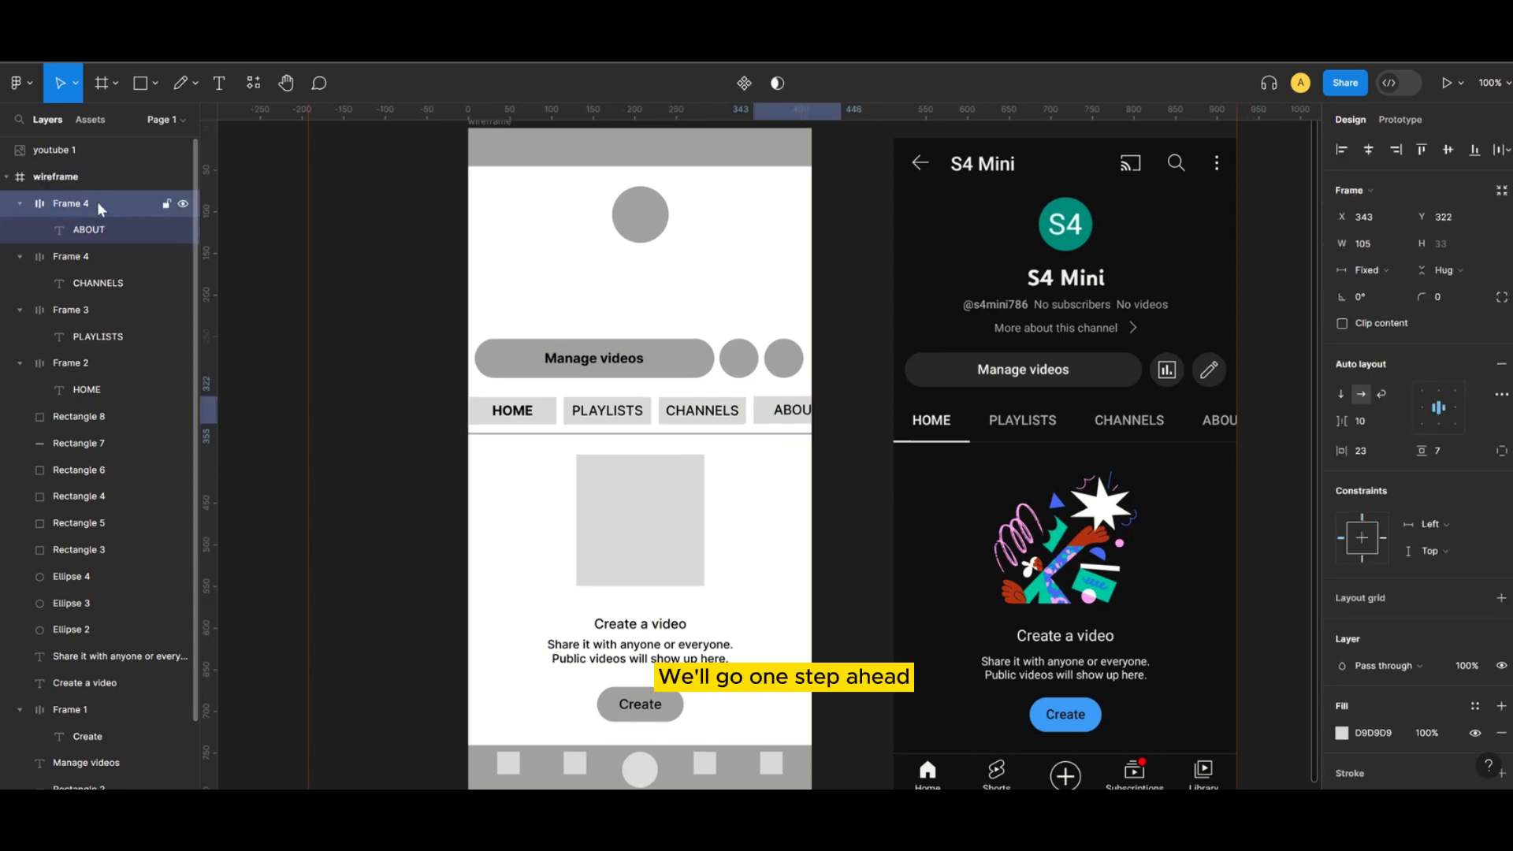
pyautogui.click(840, 461)
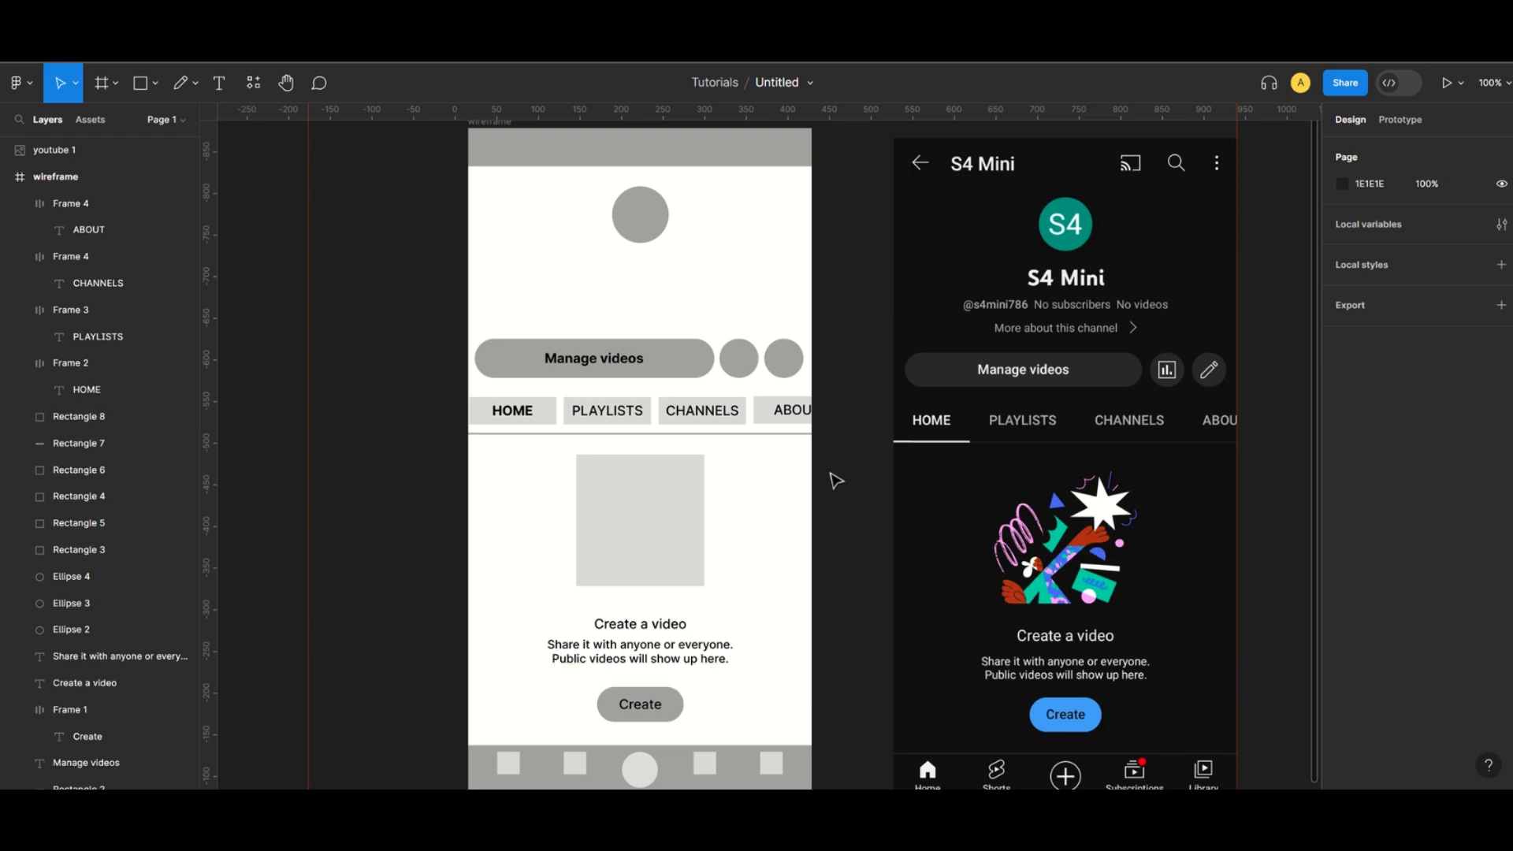
pyautogui.press('-')
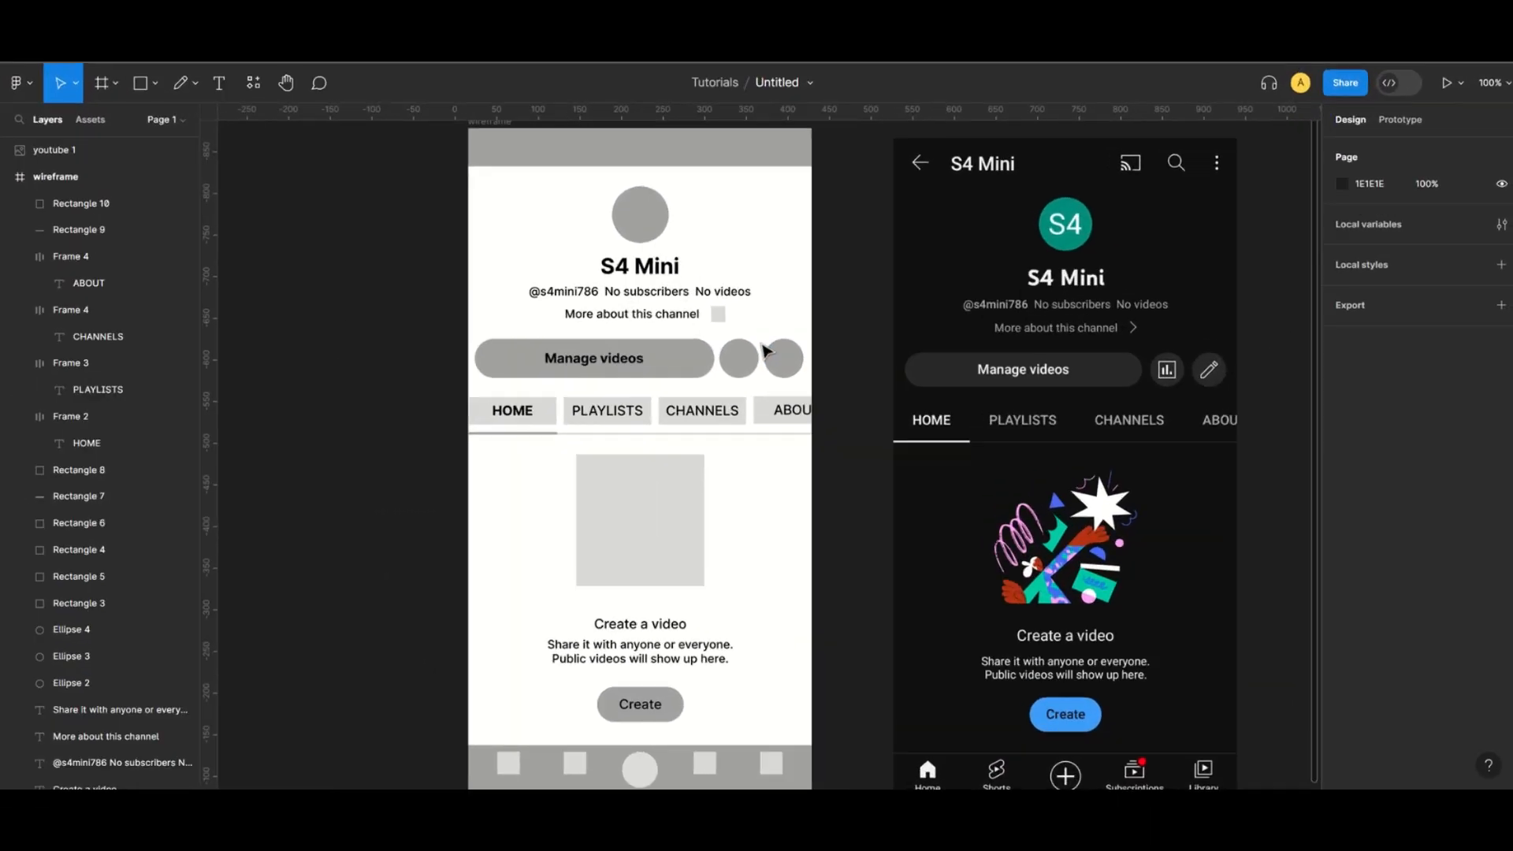
pyautogui.press('-')
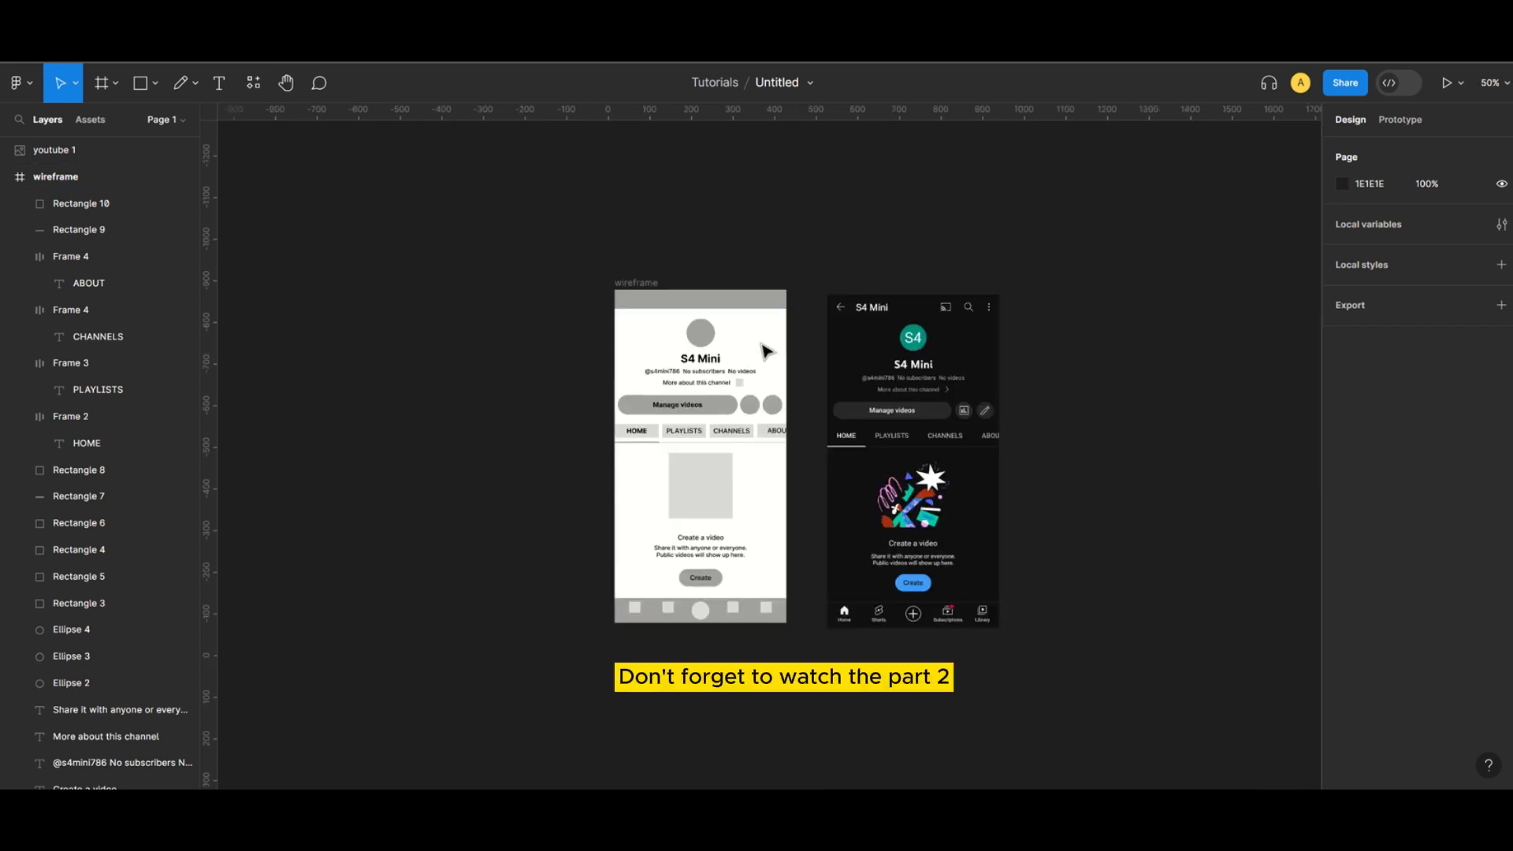